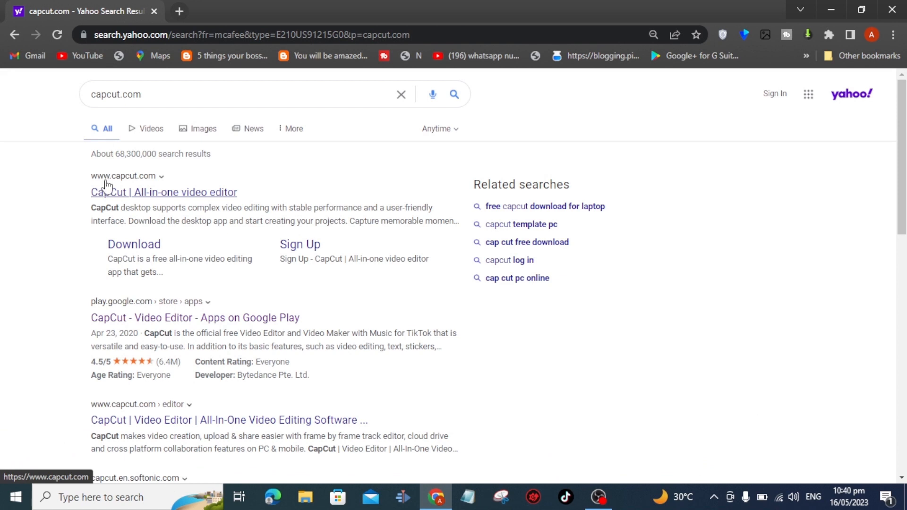
# Open the CapCut website and download the Windows installer CapCut_2_1_0_419_capcutpc_0 to the Downloads folder
pyautogui.click(149, 194)
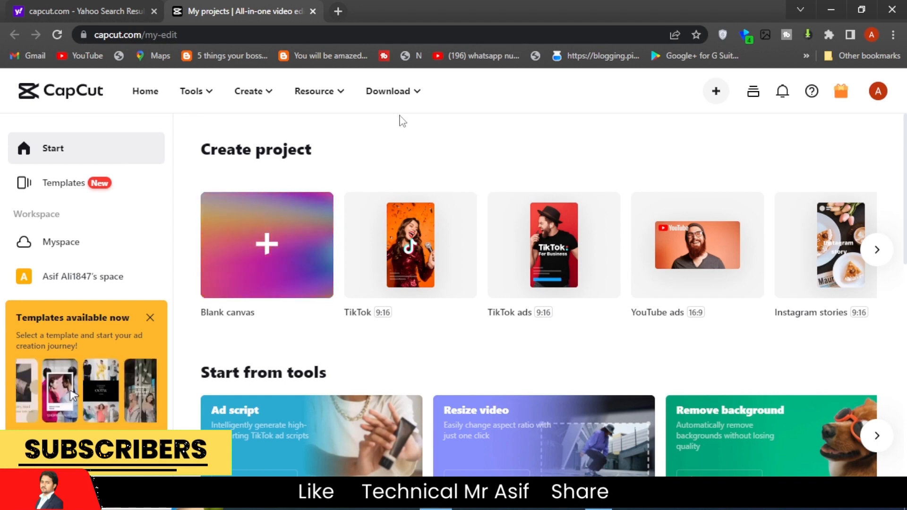
pyautogui.moveTo(401, 100)
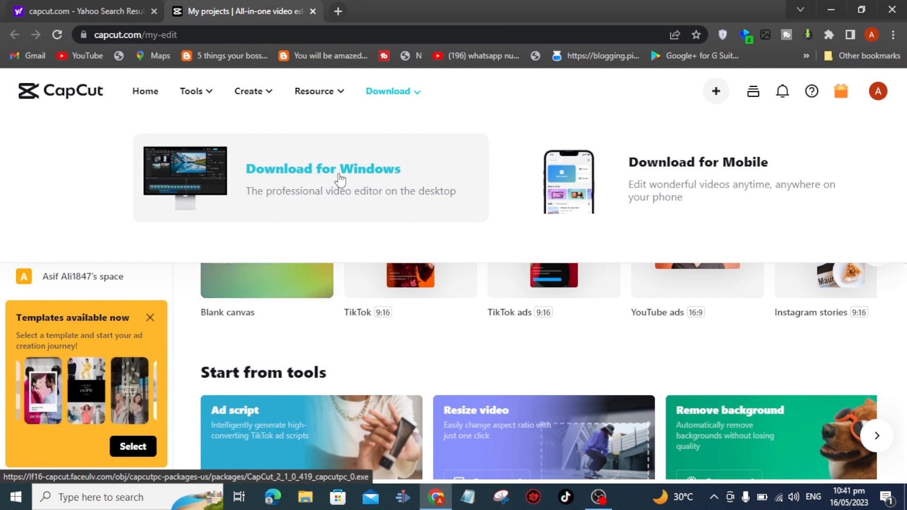
pyautogui.click(365, 178)
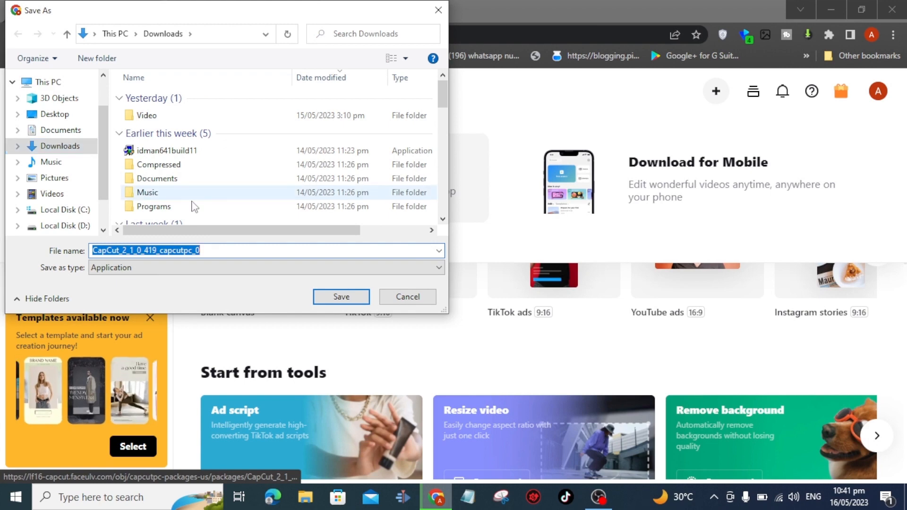
pyautogui.click(340, 297)
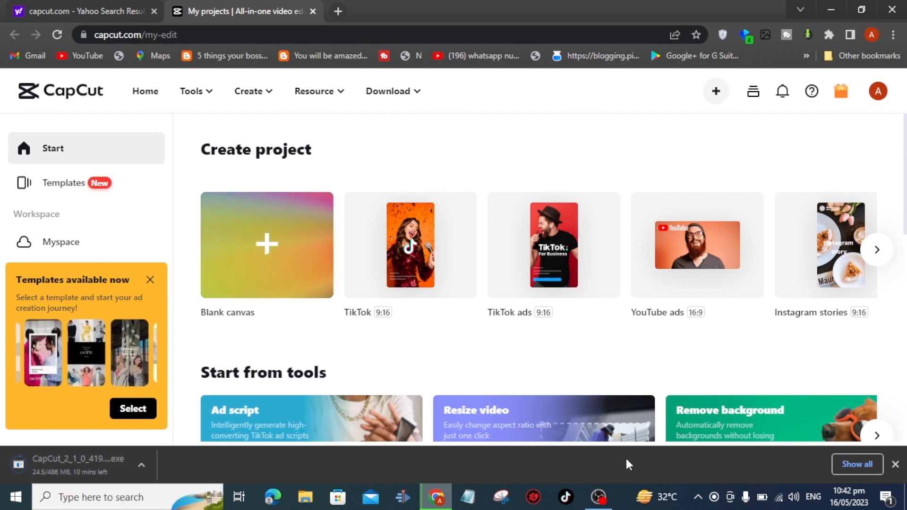
pyautogui.click(895, 465)
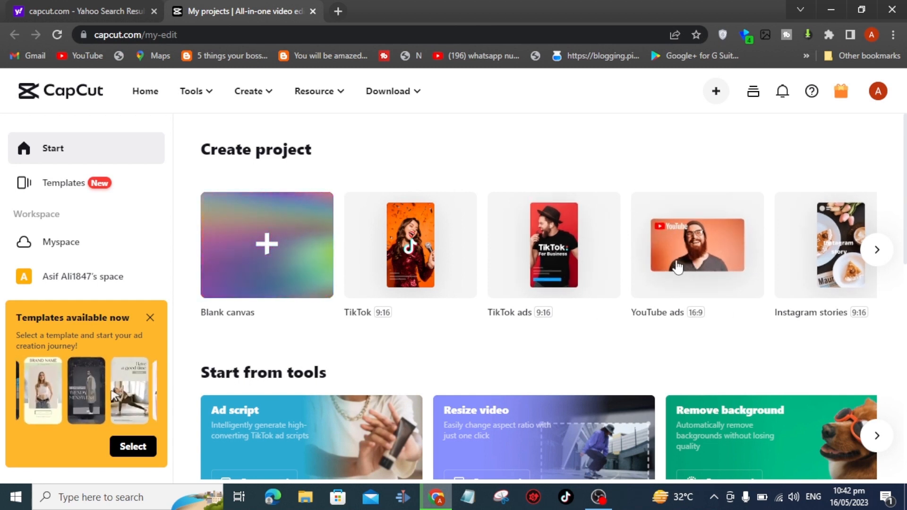
# View the project media area of a new online YouTube ads 16:9 project, and exit the browser
pyautogui.click(695, 245)
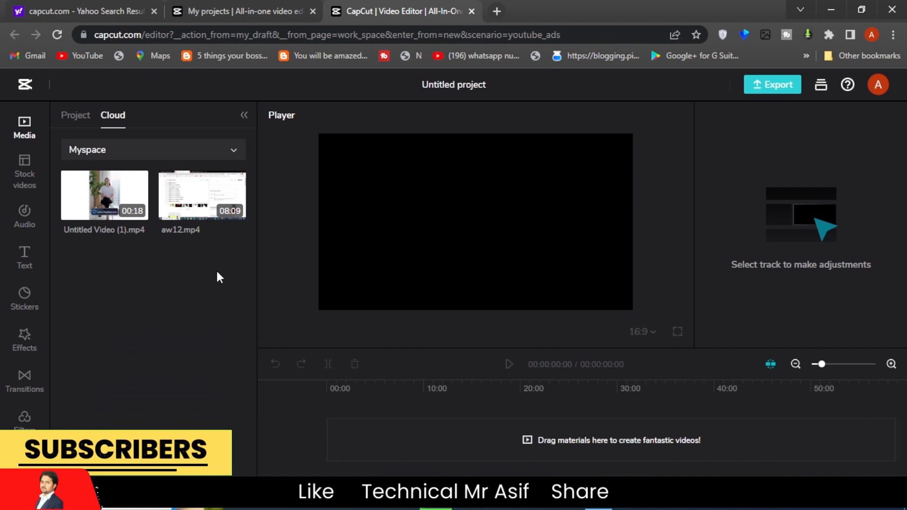
pyautogui.click(85, 121)
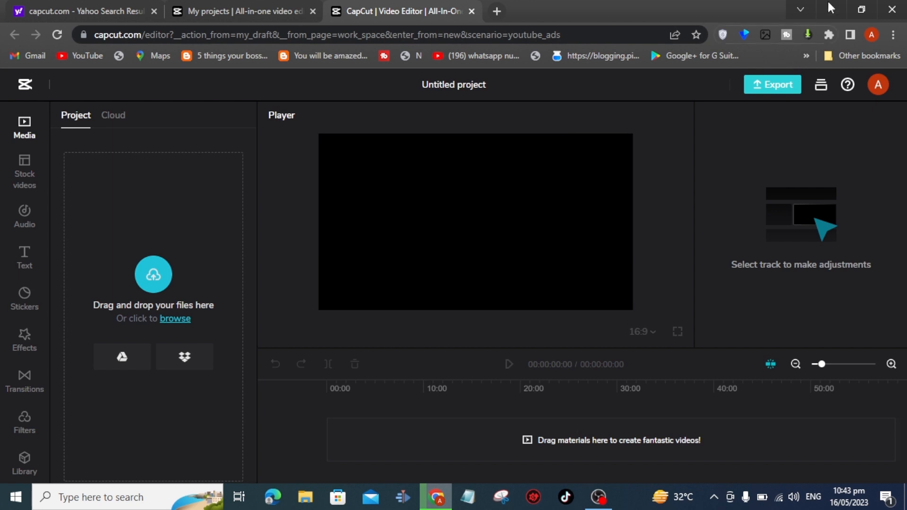
pyautogui.click(903, 5)
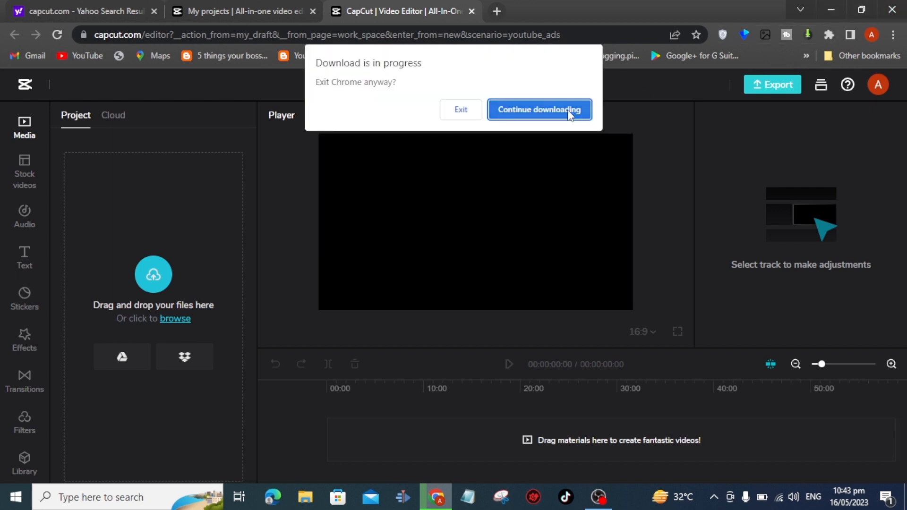
pyautogui.click(457, 111)
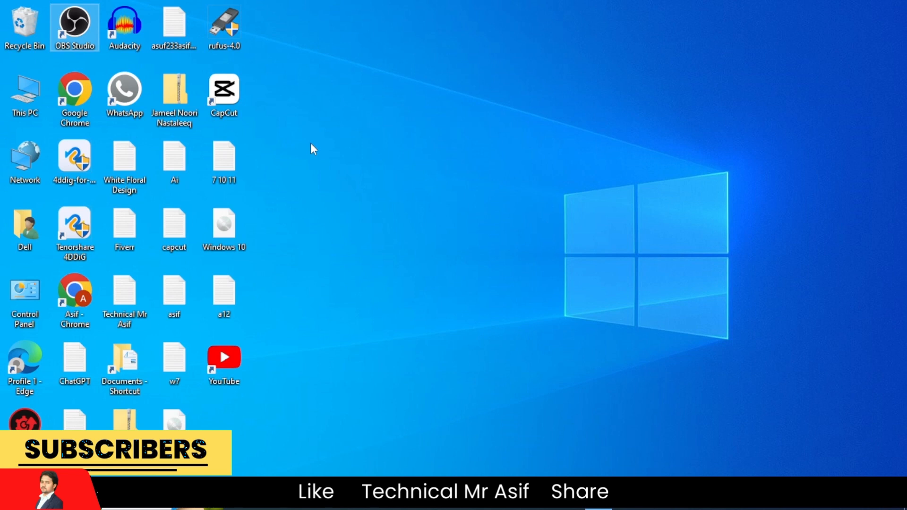
# Launch the CapCut desktop app and create a new project
pyautogui.click(235, 105)
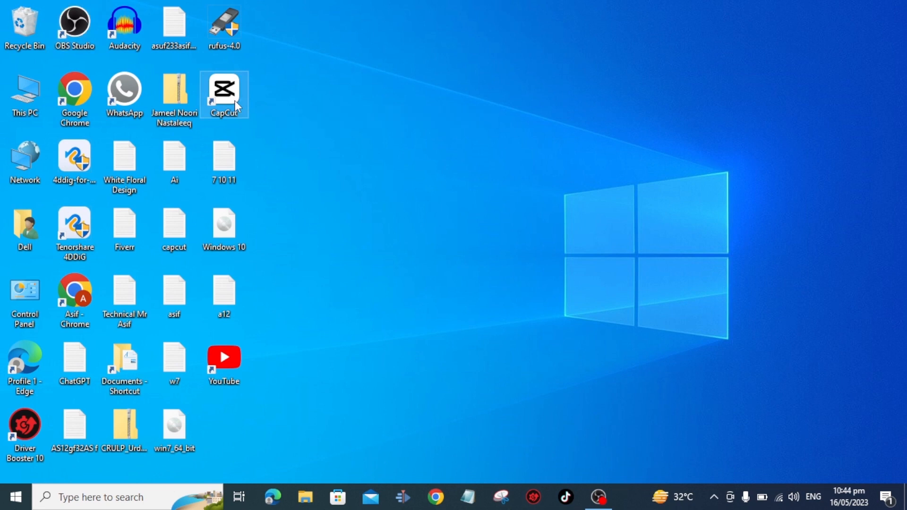
pyautogui.doubleClick(234, 100)
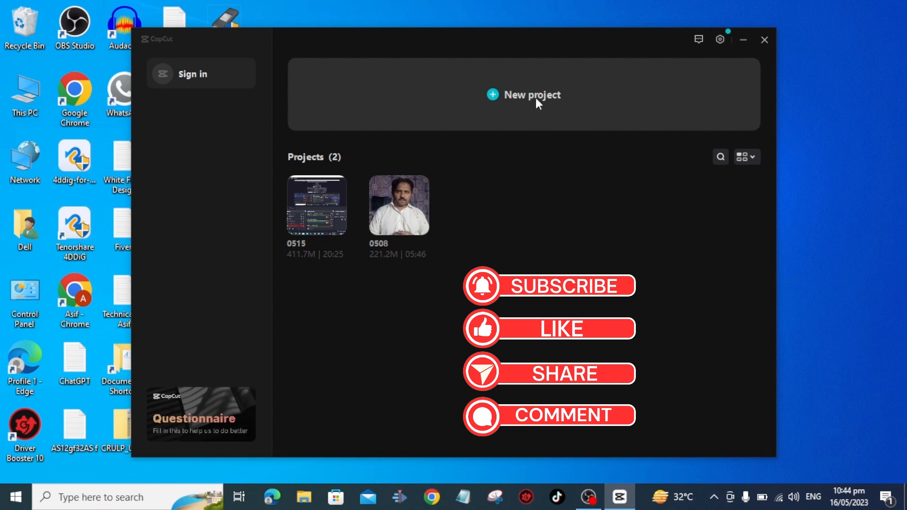
pyautogui.click(534, 97)
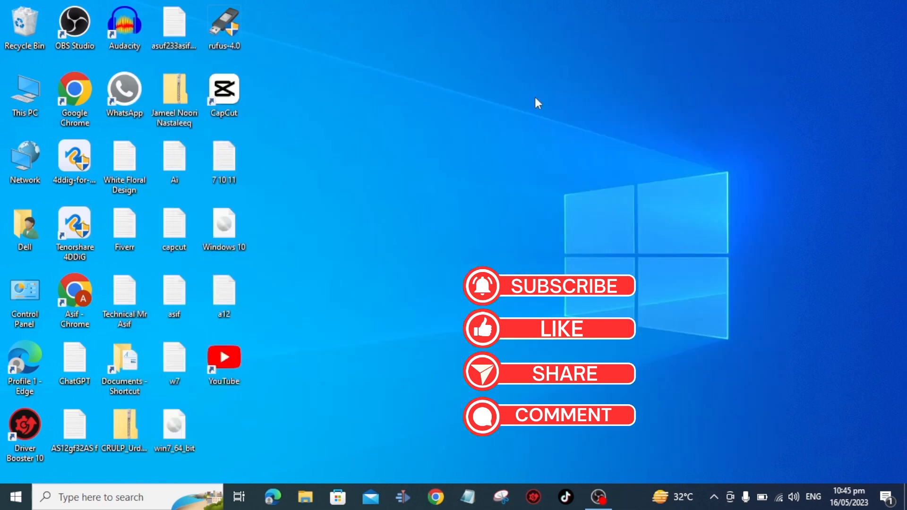
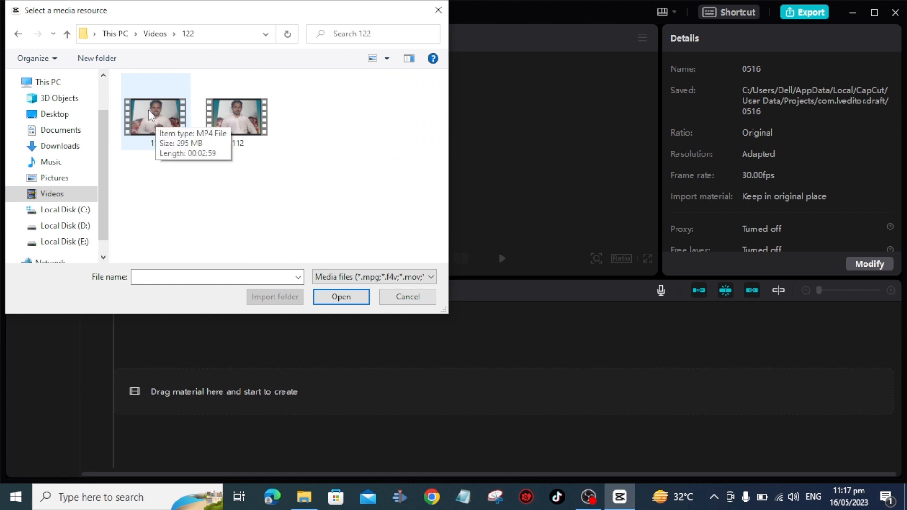
# Import the videos 111 and 112 from the 122 folder in Videos into the project's local media
pyautogui.click(149, 109)
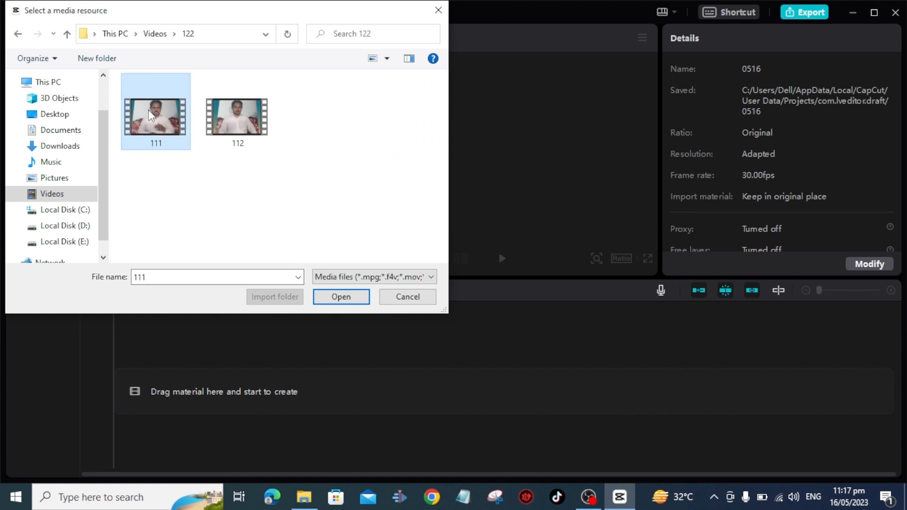
pyautogui.click(343, 296)
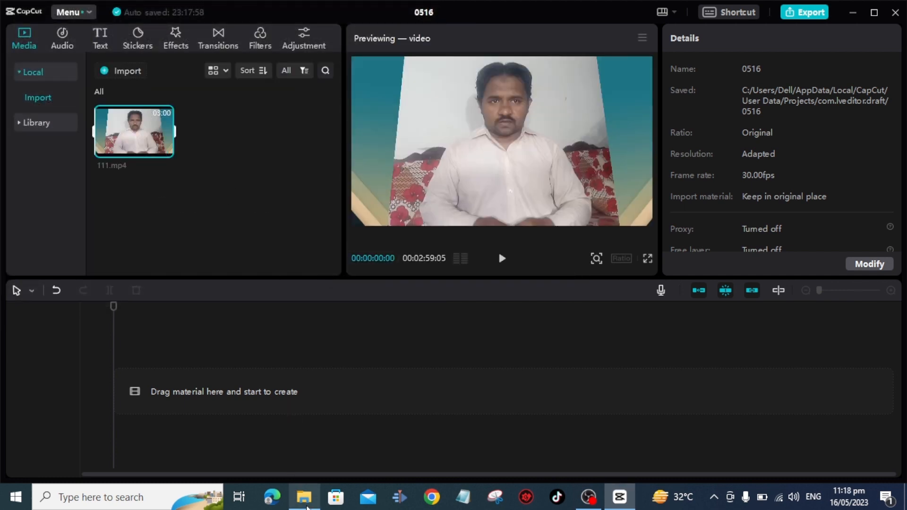
pyautogui.moveTo(307, 505)
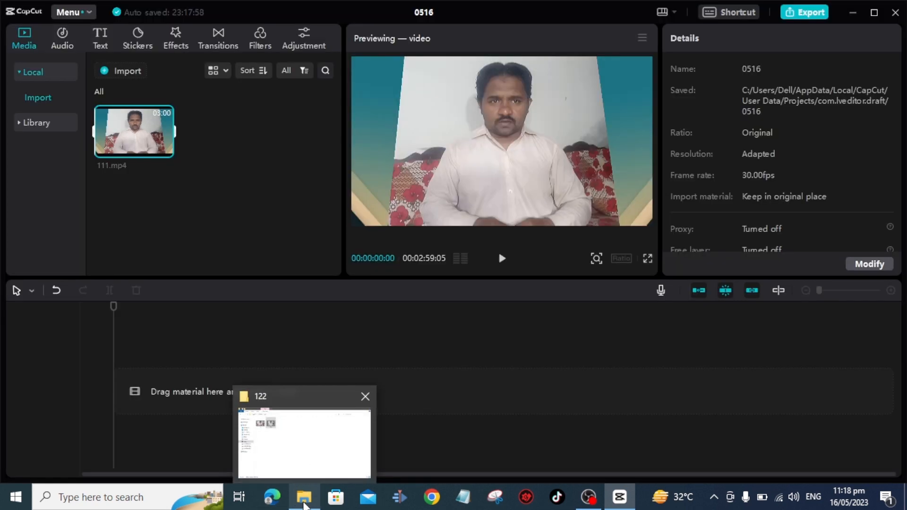
pyautogui.click(304, 504)
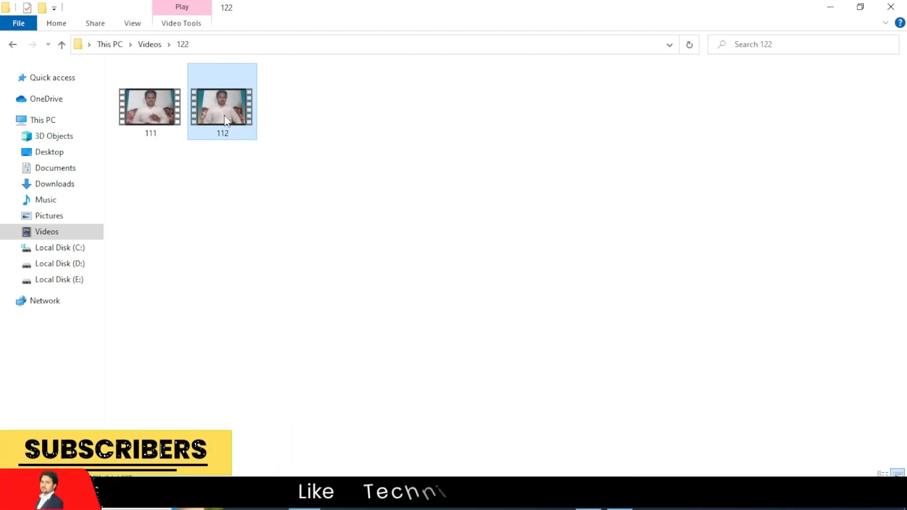
pyautogui.moveTo(226, 121); pyautogui.dragTo(262, 169)
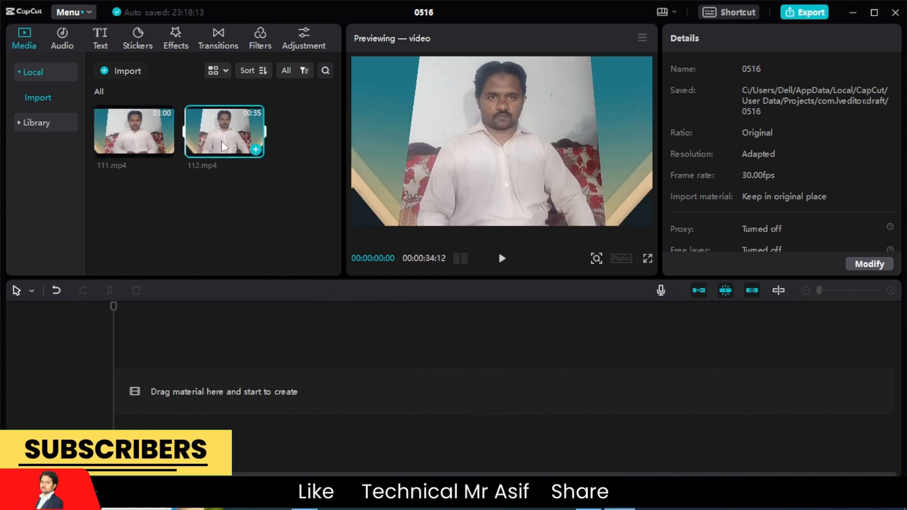
pyautogui.click(194, 207)
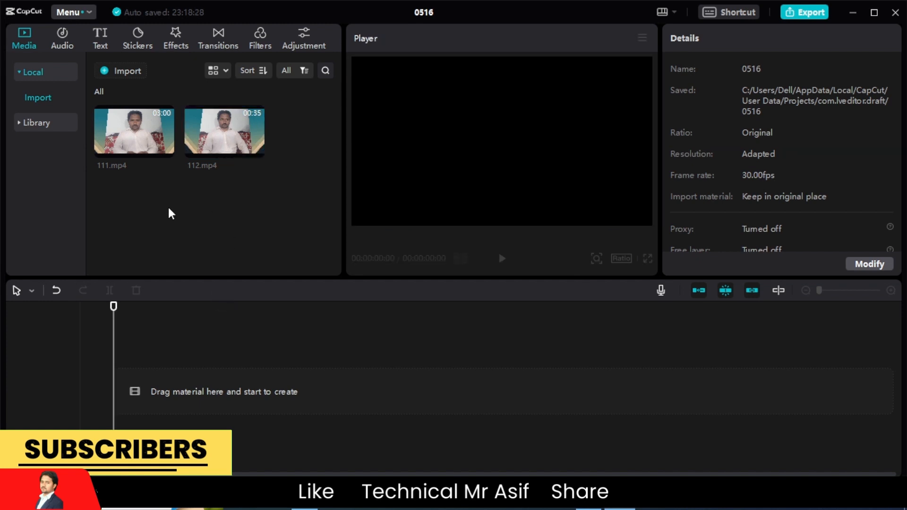
pyautogui.click(188, 146)
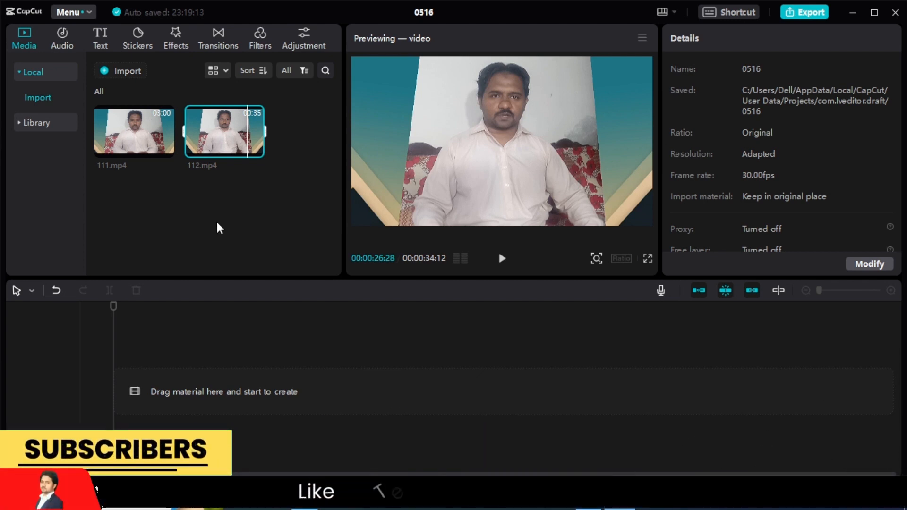
# Place 111.mp4 on the main timeline track and insert 112.mp4 in front of it at the start
pyautogui.moveTo(134, 120)
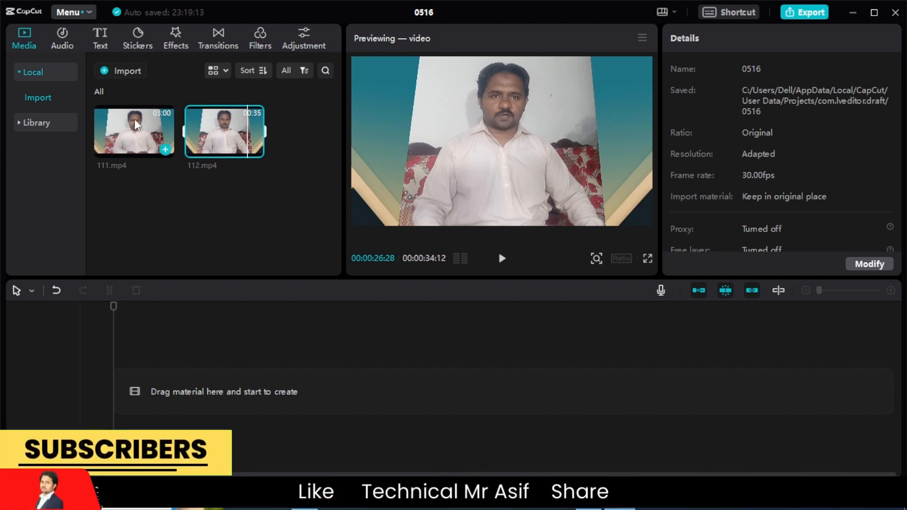
pyautogui.moveTo(134, 121); pyautogui.dragTo(124, 391)
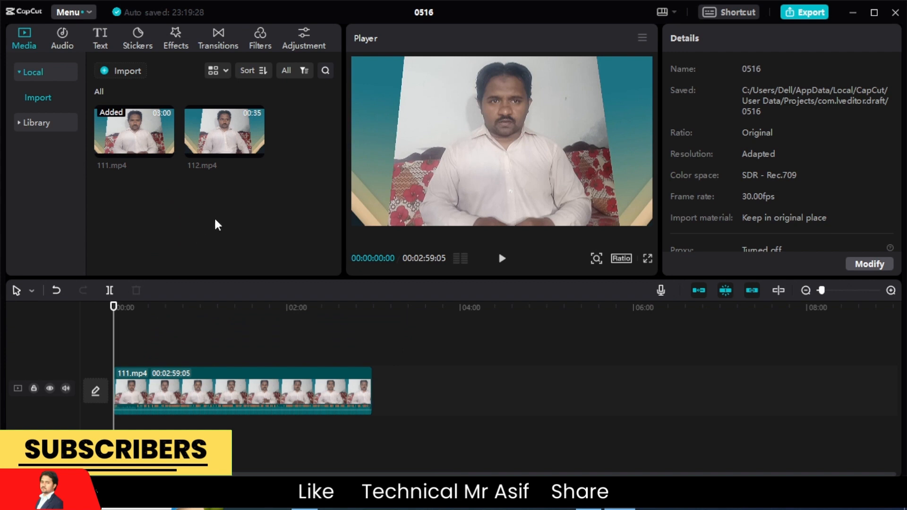
pyautogui.moveTo(230, 143)
pyautogui.moveTo(230, 131); pyautogui.dragTo(112, 392)
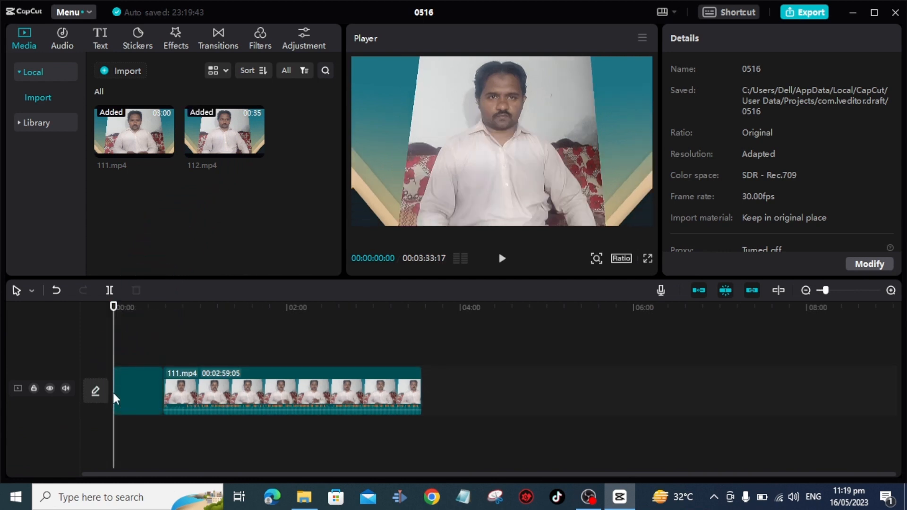
pyautogui.click(177, 339)
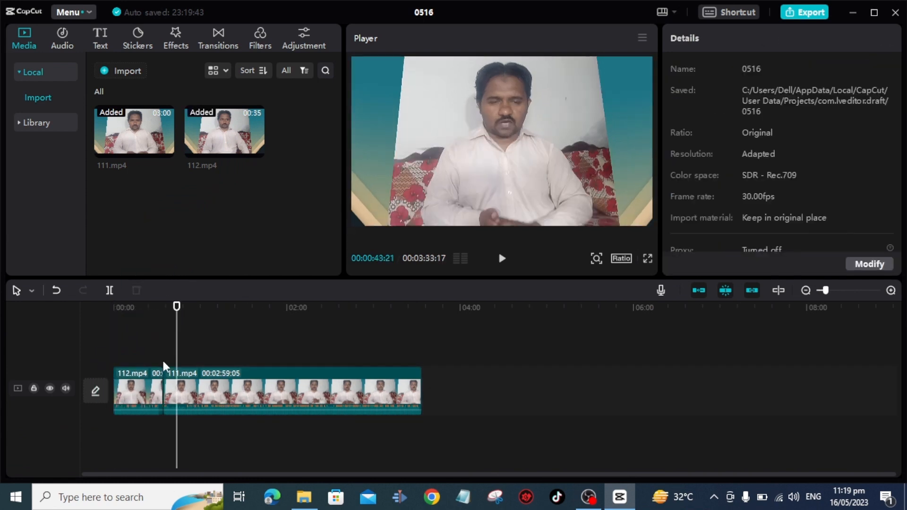
pyautogui.click(208, 356)
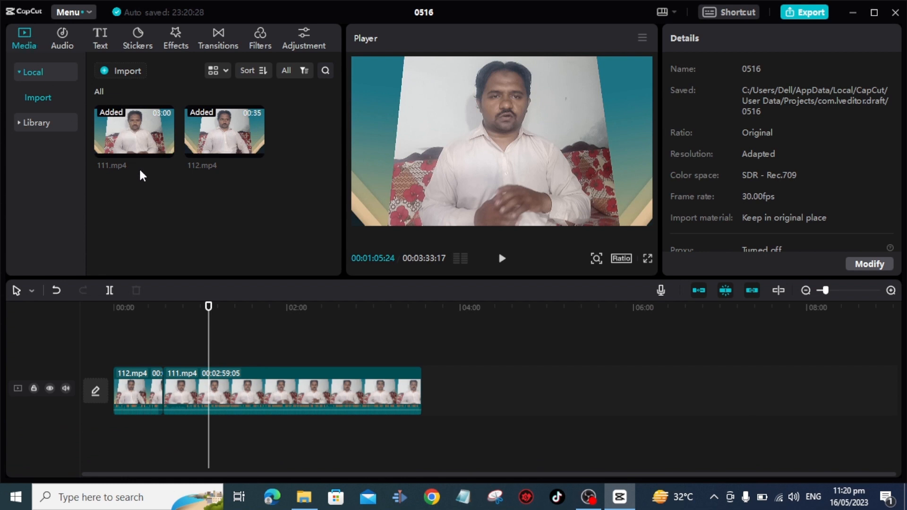
# Browse the audio library's Vlog music and the Performance, Fight and Transition sound effects
pyautogui.click(67, 33)
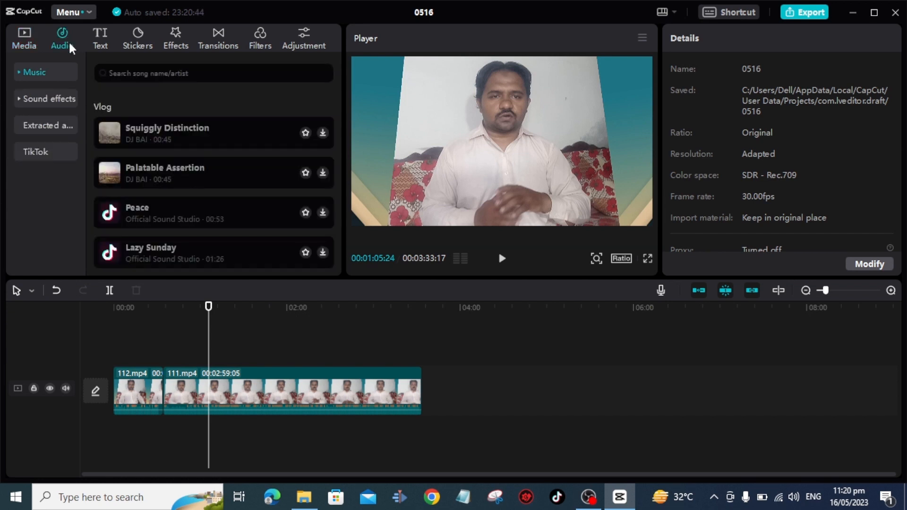
pyautogui.scroll(-7, 130, 206)
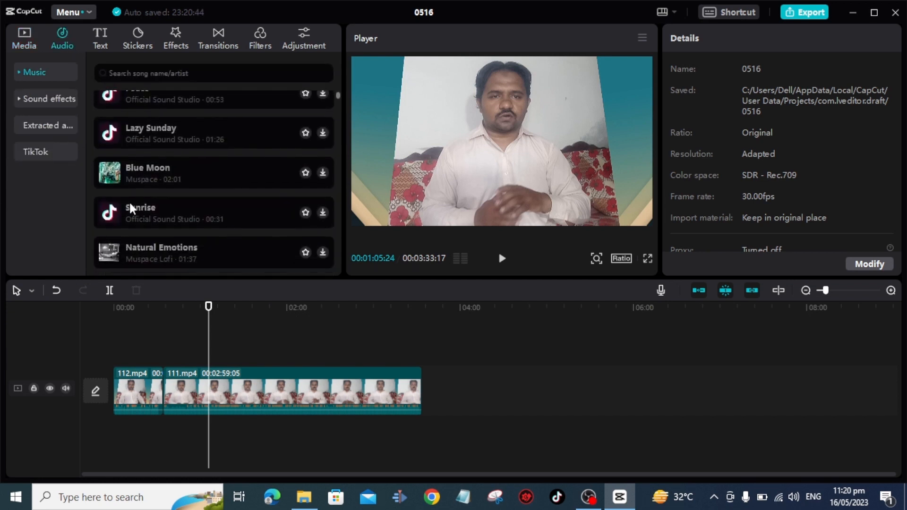
pyautogui.scroll(1, 130, 205)
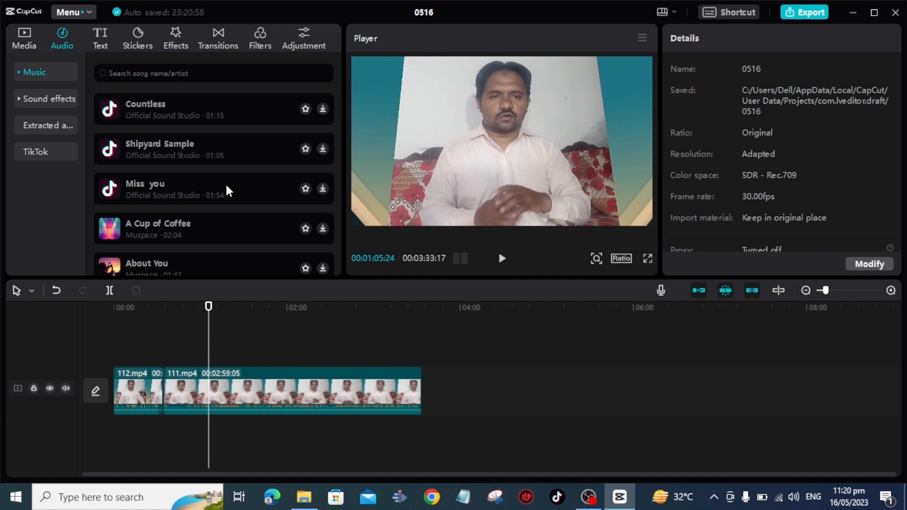
pyautogui.scroll(6, 246, 139)
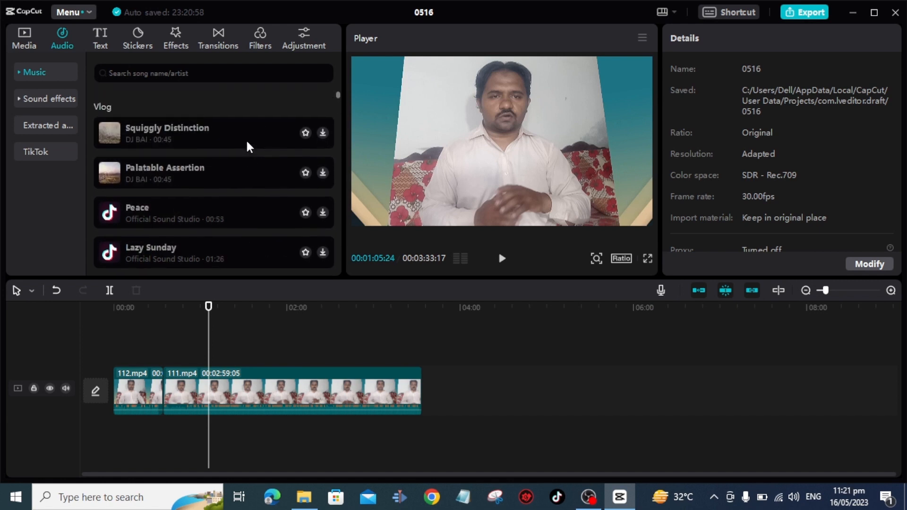
pyautogui.click(51, 100)
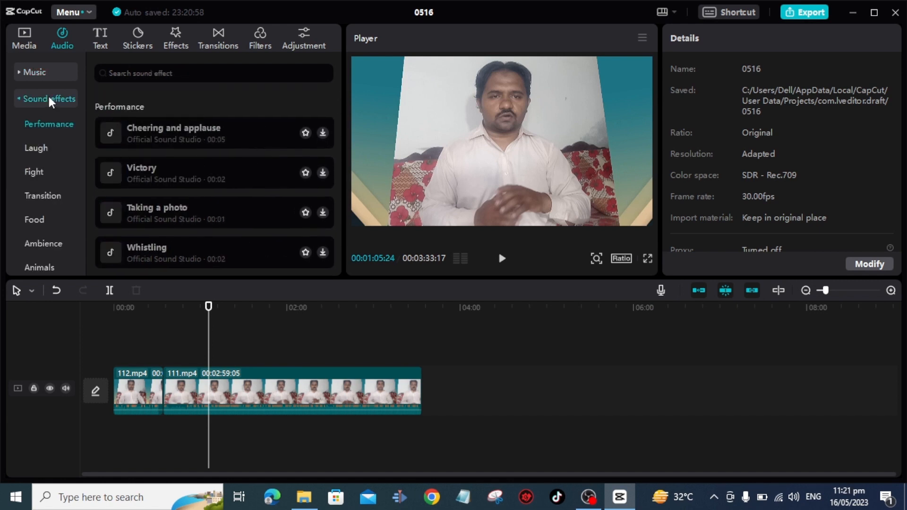
pyautogui.click(39, 171)
pyautogui.click(39, 197)
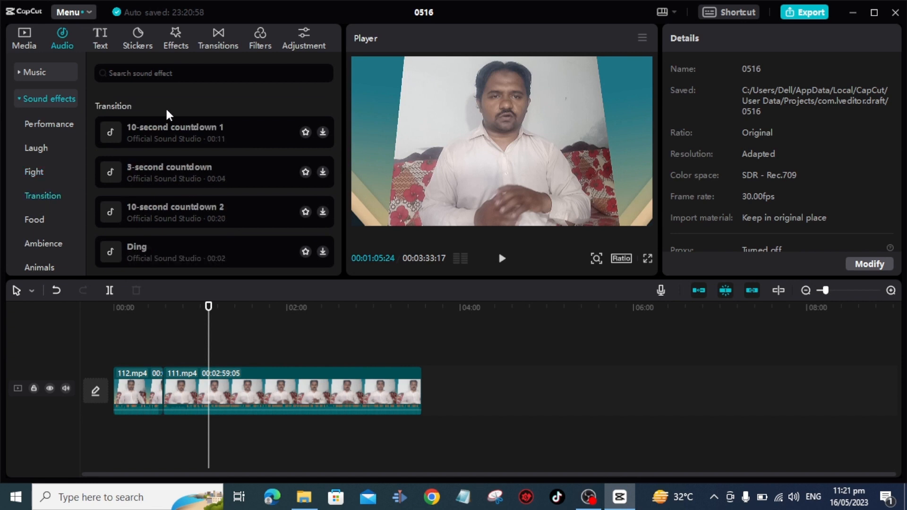
# Add a Default text clip on a new track above 111.mp4, starting at about 1:15
pyautogui.click(98, 41)
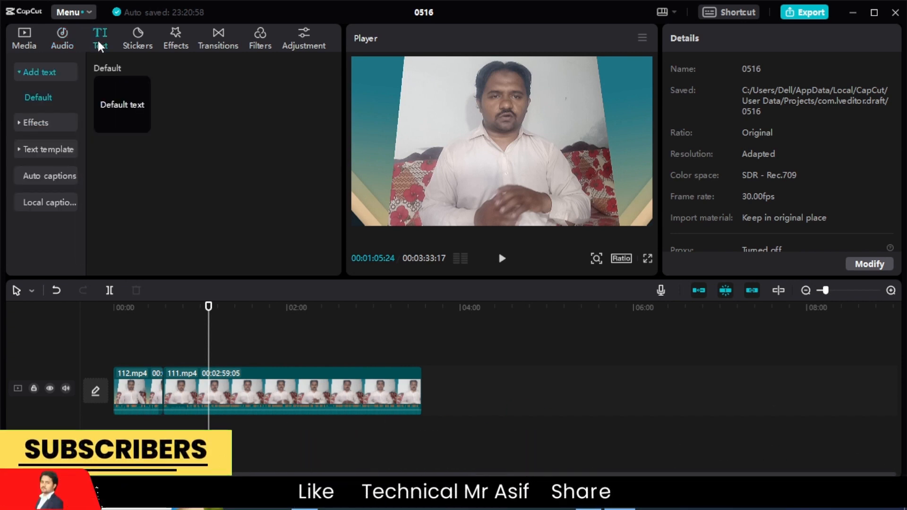
pyautogui.moveTo(107, 103)
pyautogui.moveTo(118, 109); pyautogui.dragTo(223, 354)
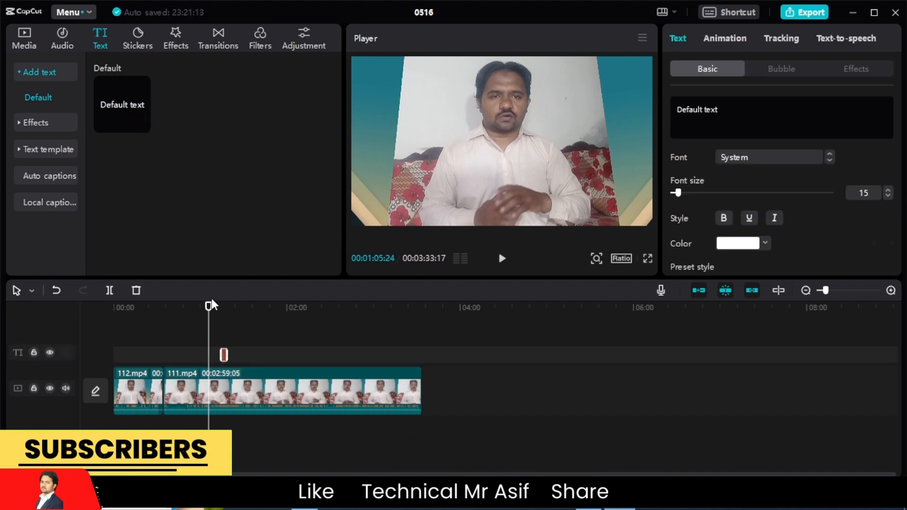
# Lengthen the Default text clip on the timeline and move the text to the lower-left corner of the video frame
pyautogui.moveTo(210, 306); pyautogui.dragTo(223, 308)
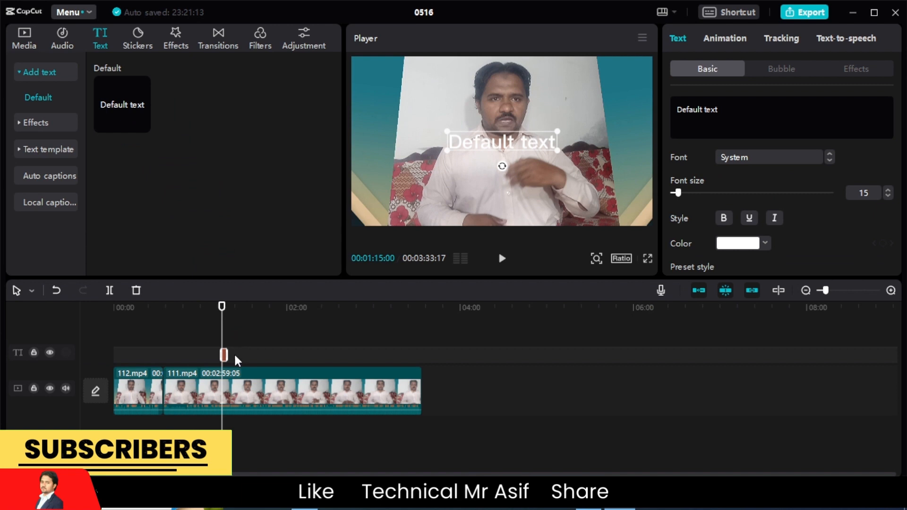
pyautogui.moveTo(227, 354); pyautogui.dragTo(249, 352)
pyautogui.moveTo(504, 154); pyautogui.dragTo(419, 217)
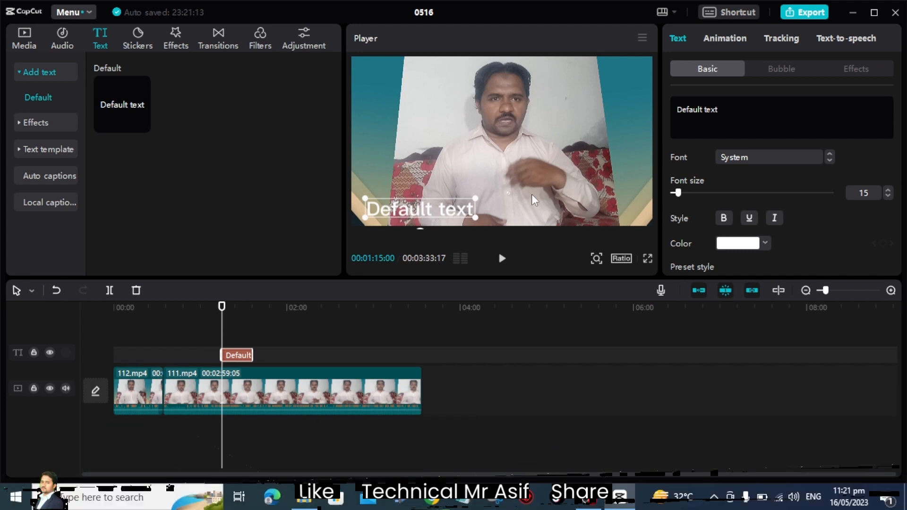
# Apply the Flipping entrance animation to the Default text clip
pyautogui.click(727, 36)
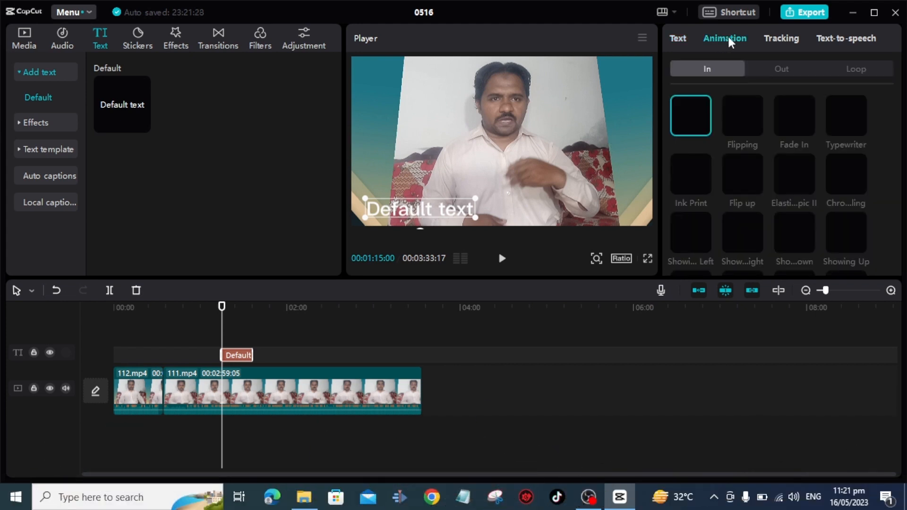
pyautogui.click(741, 115)
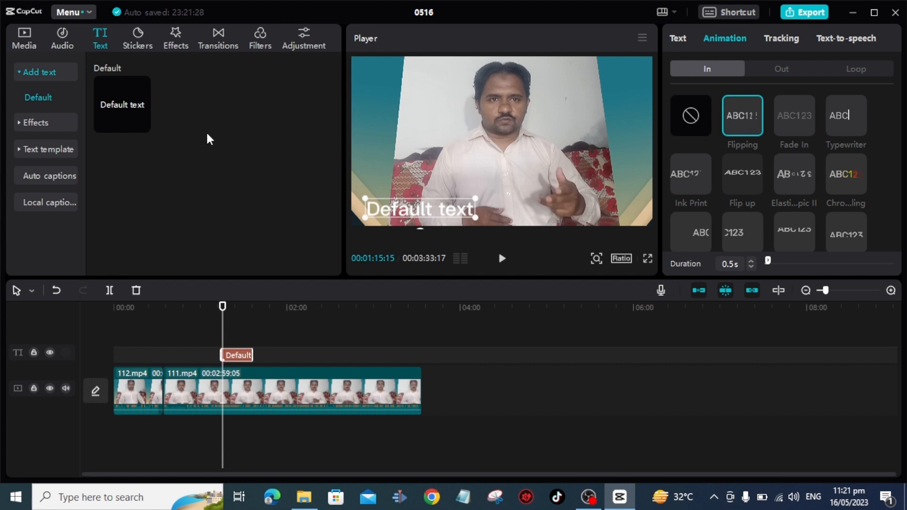
# Preview the red Trending text effect and undo the last timeline change
pyautogui.click(40, 123)
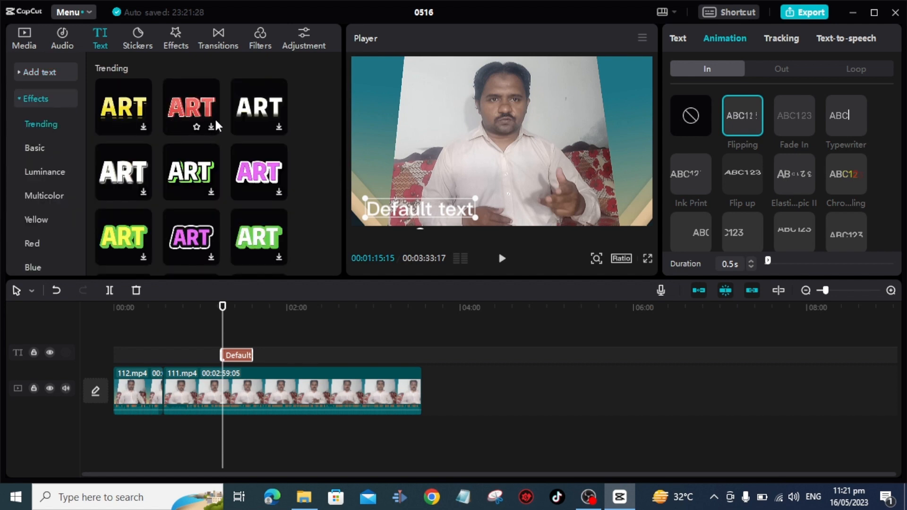
pyautogui.click(203, 110)
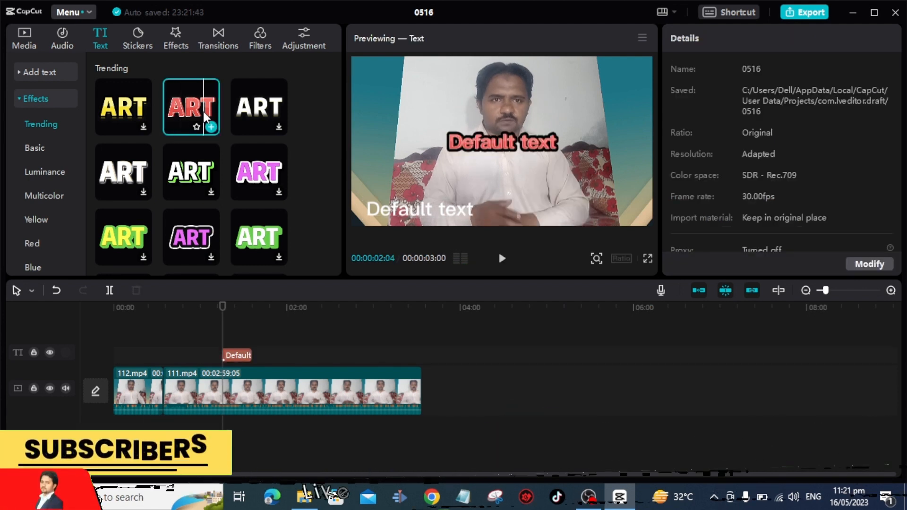
pyautogui.click(57, 291)
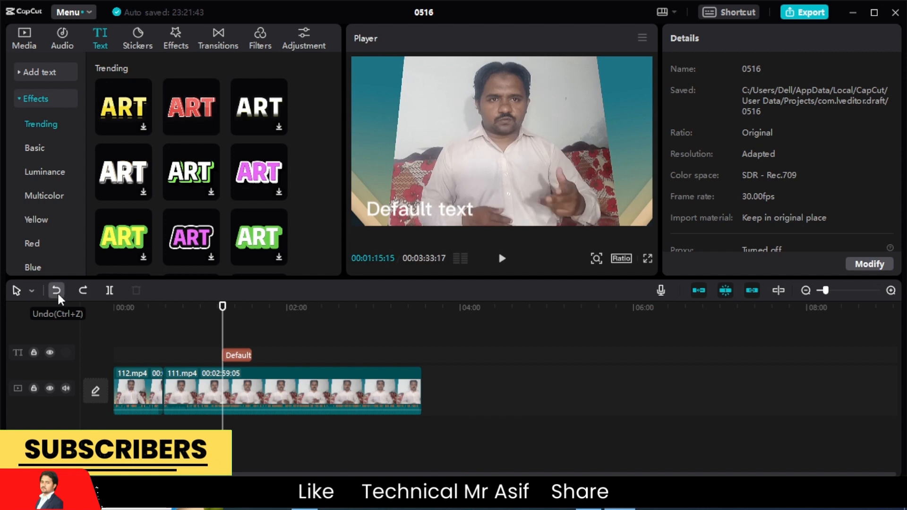
# Browse the Basic, Luminance and Multicolor text effects and add the white-and-blue Multicolor style to the text track after the Default text clip
pyautogui.click(42, 148)
pyautogui.click(42, 172)
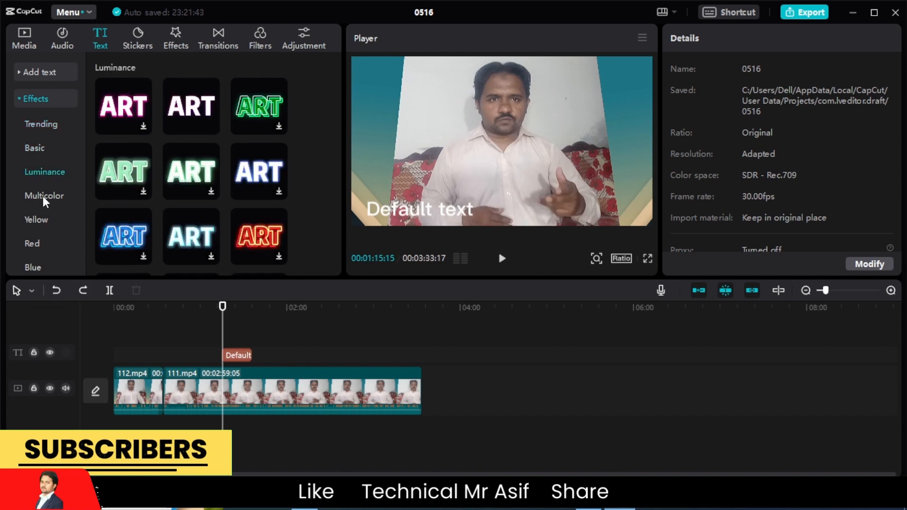
pyautogui.click(42, 196)
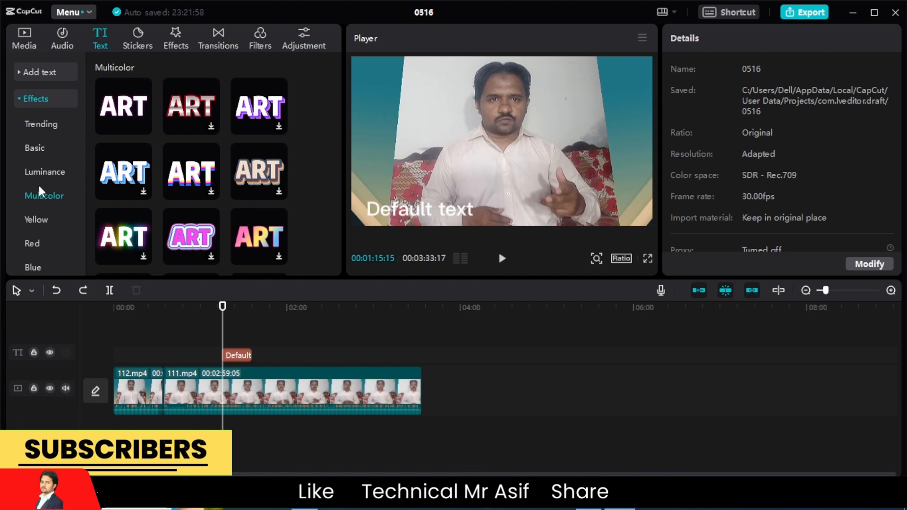
pyautogui.click(141, 193)
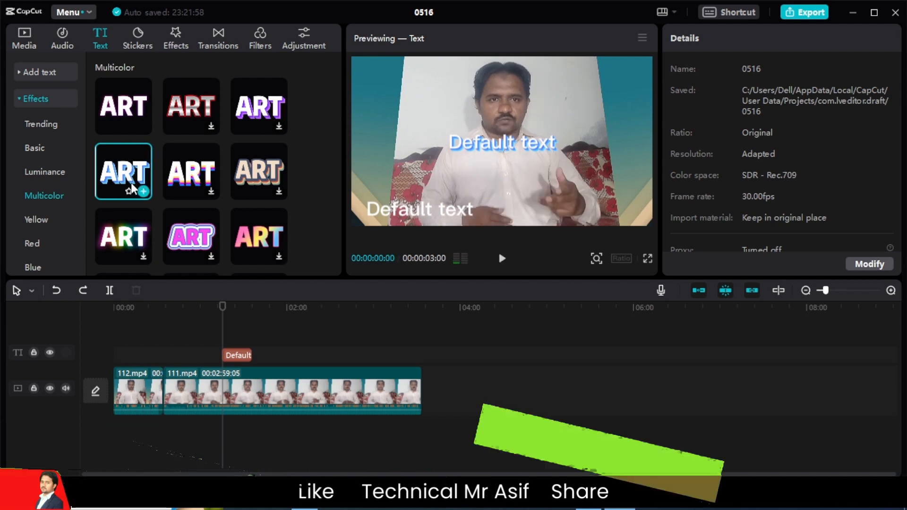
pyautogui.moveTo(279, 351); pyautogui.dragTo(271, 354)
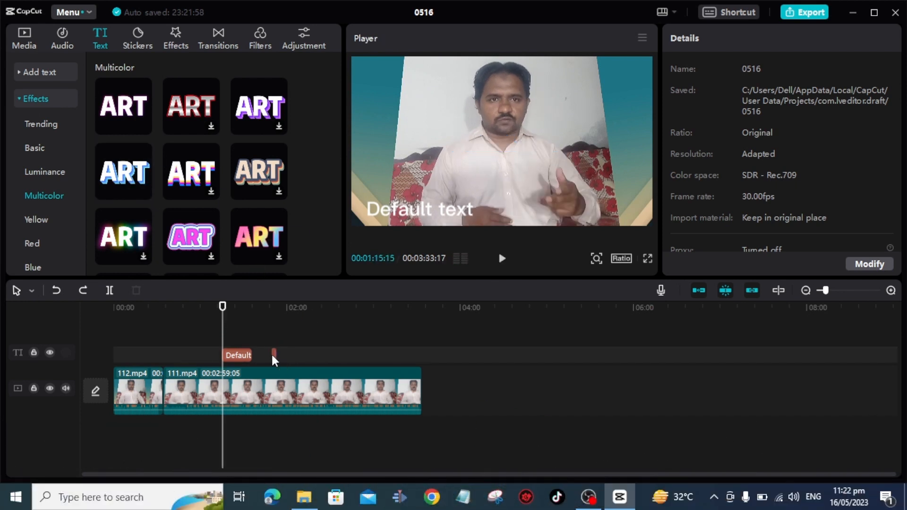
# Move the new blue-styled text to the lower-left area of the video frame and shrink it slightly
pyautogui.moveTo(214, 311); pyautogui.dragTo(273, 333)
pyautogui.moveTo(521, 155); pyautogui.dragTo(456, 202)
pyautogui.moveTo(495, 178); pyautogui.dragTo(460, 189)
pyautogui.click(460, 190)
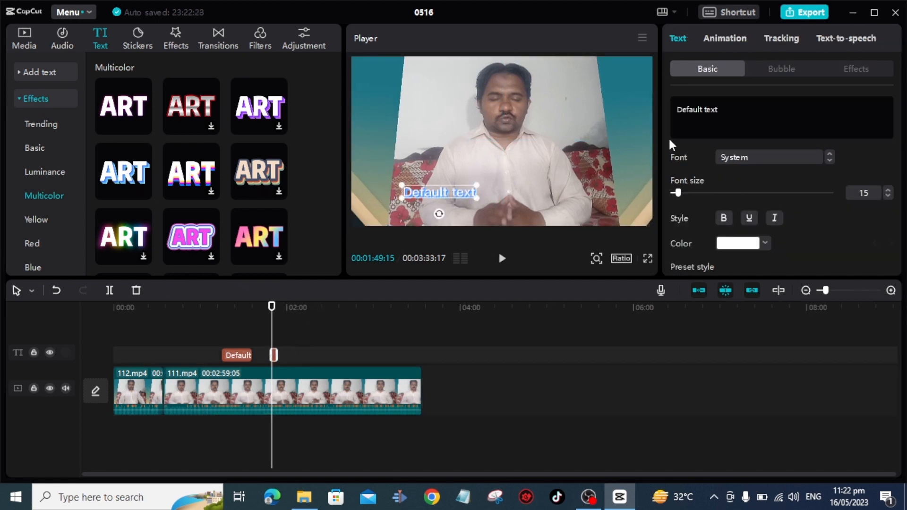
# Apply Flipping as both the In and Out animation of the blue-styled text and look through the other animation presets
pyautogui.click(732, 39)
pyautogui.click(745, 123)
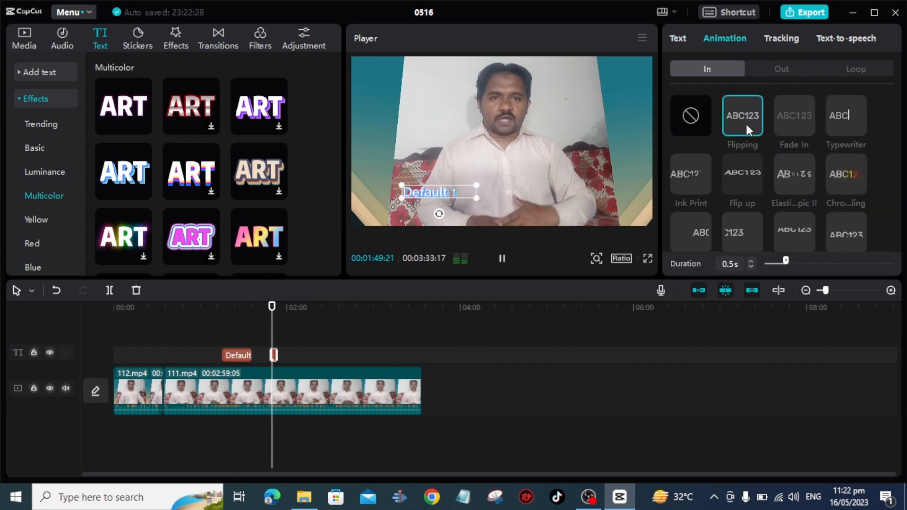
pyautogui.scroll(-5, 758, 205)
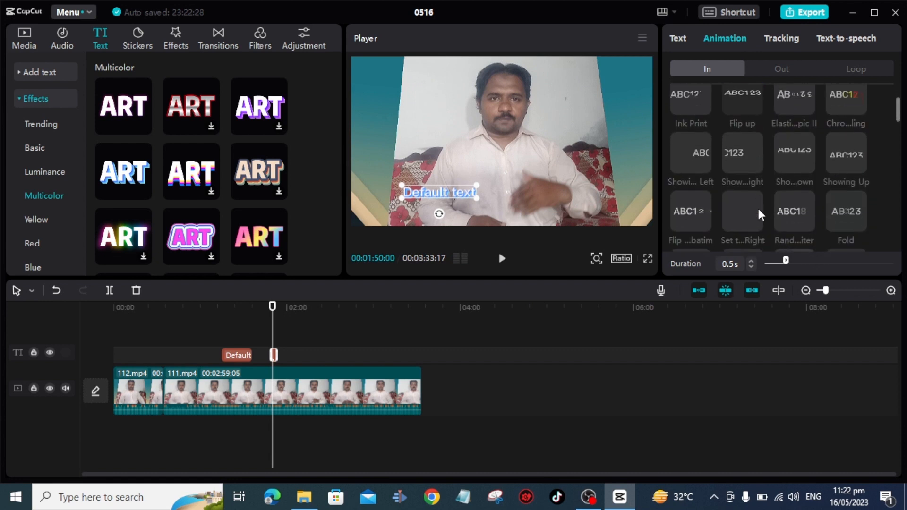
pyautogui.scroll(-5, 758, 209)
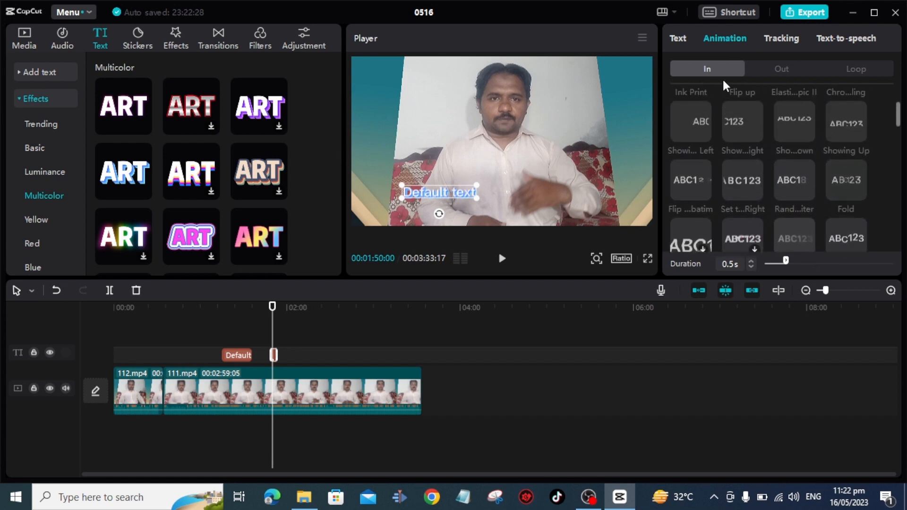
pyautogui.click(781, 72)
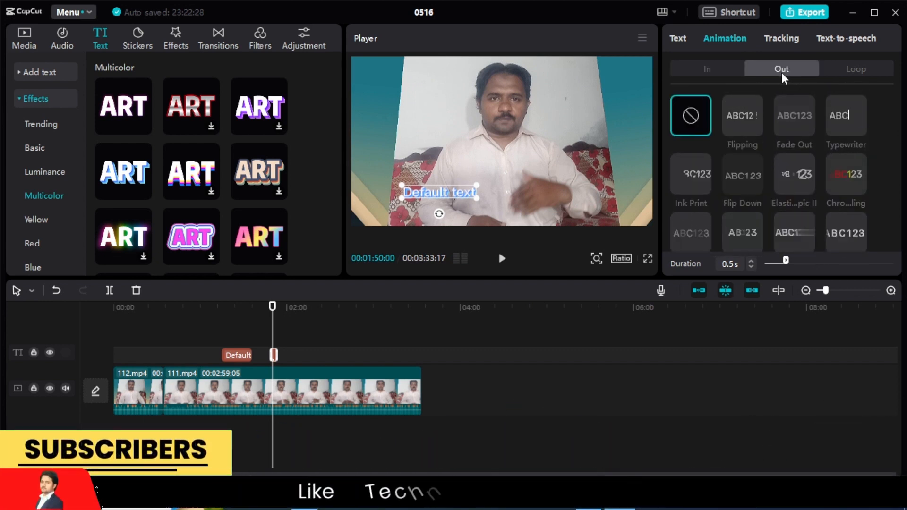
pyautogui.click(743, 116)
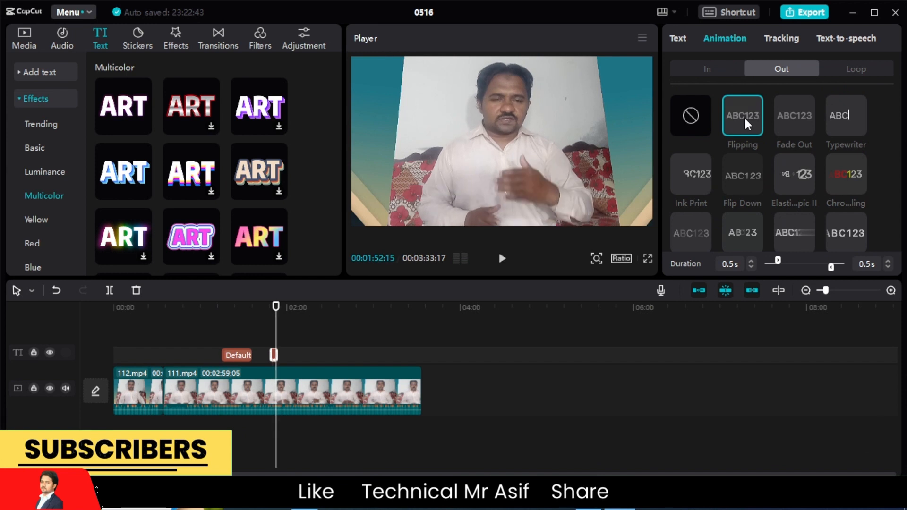
pyautogui.scroll(-5, 765, 198)
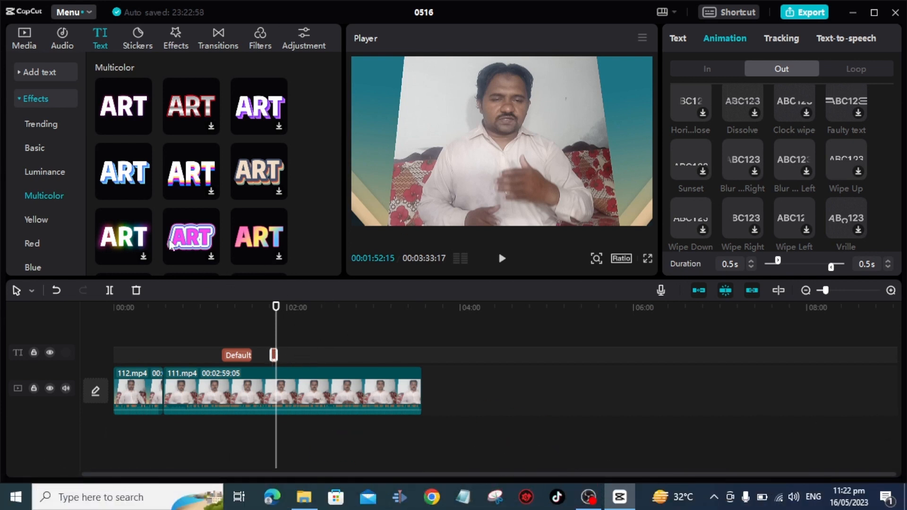
# Add the red down-arrow Trending sticker above the Default text clip at about 1:26 and move it to about X -856, Y -161
pyautogui.click(136, 37)
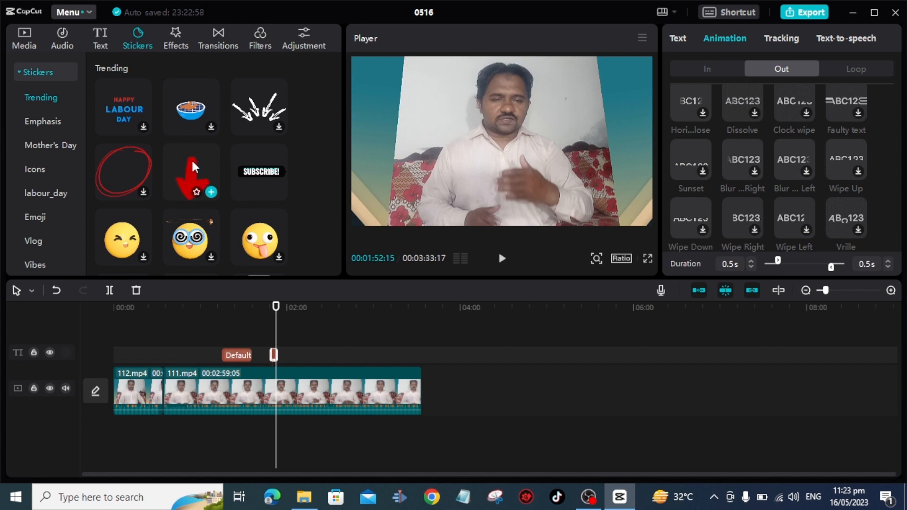
pyautogui.moveTo(276, 307); pyautogui.dragTo(243, 308)
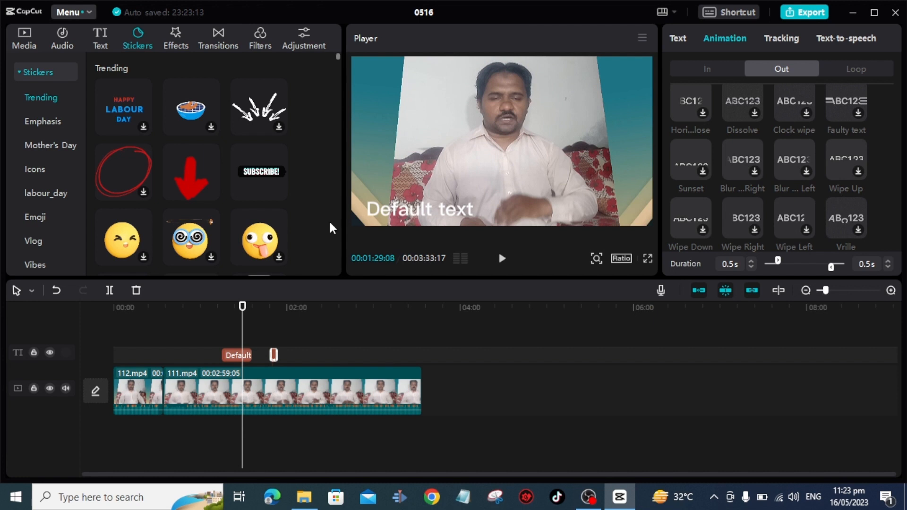
pyautogui.moveTo(178, 171); pyautogui.dragTo(239, 335)
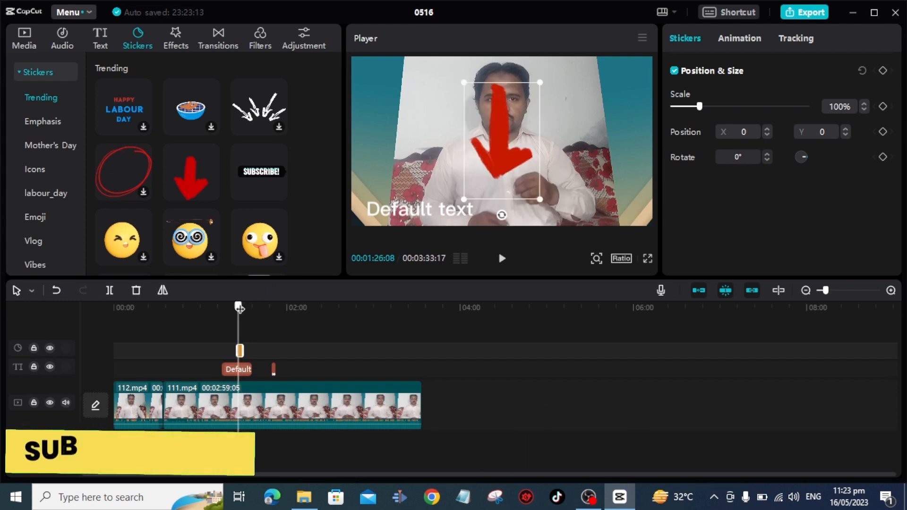
pyautogui.moveTo(495, 154); pyautogui.dragTo(433, 168)
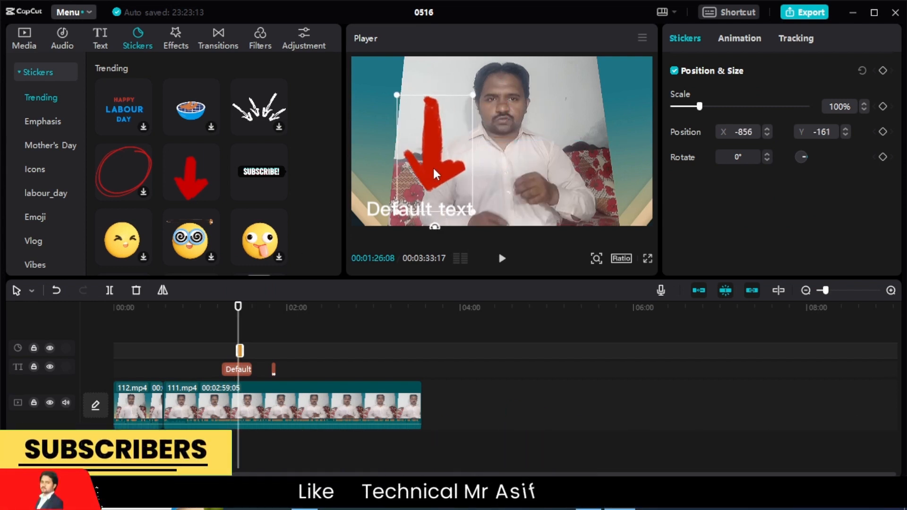
# Lower the audio volume of 111.mp4 to the minimum
pyautogui.moveTo(238, 308); pyautogui.dragTo(234, 307)
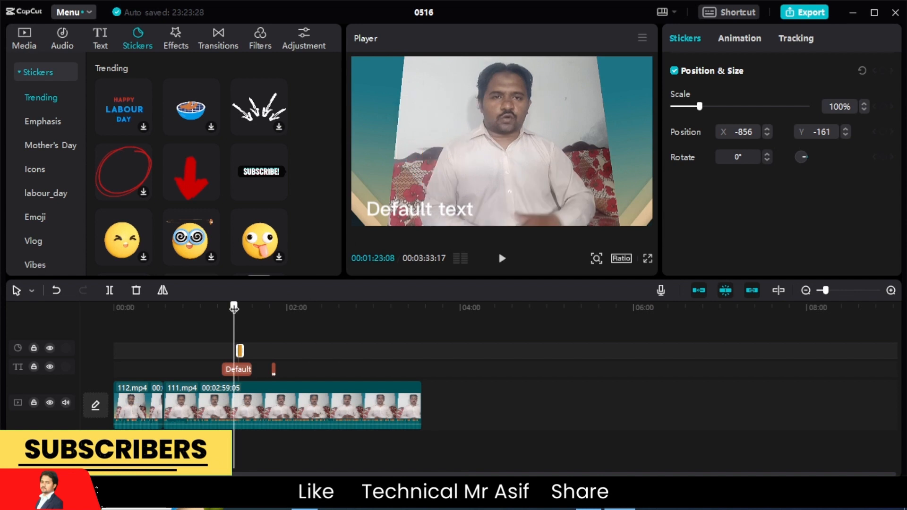
pyautogui.click(244, 400)
pyautogui.rightClick(244, 400)
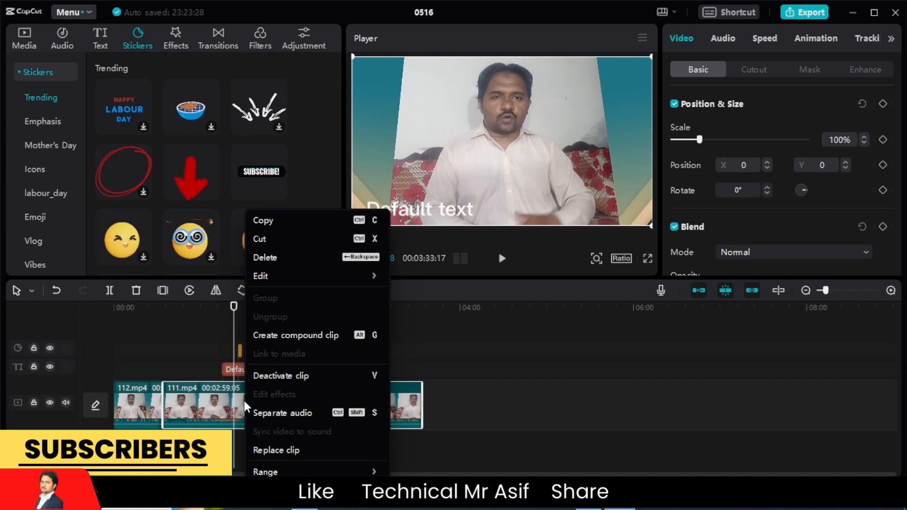
pyautogui.click(189, 426)
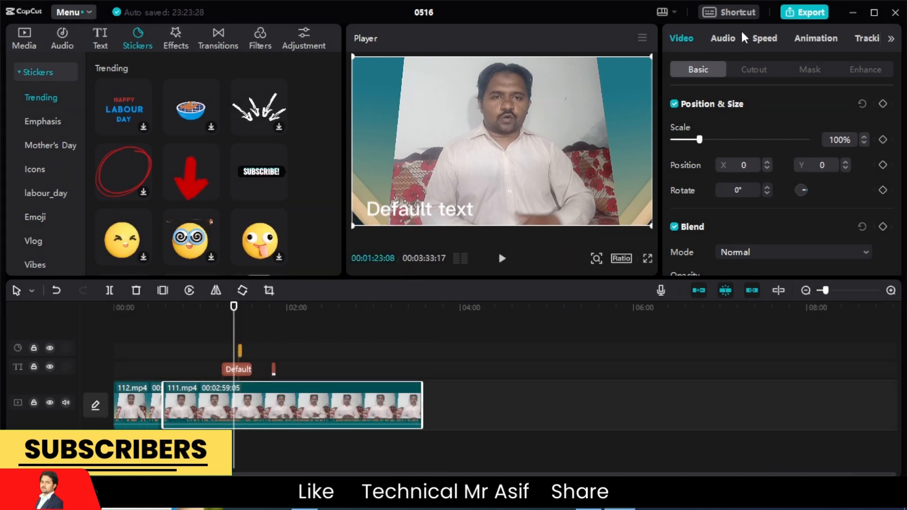
pyautogui.click(719, 41)
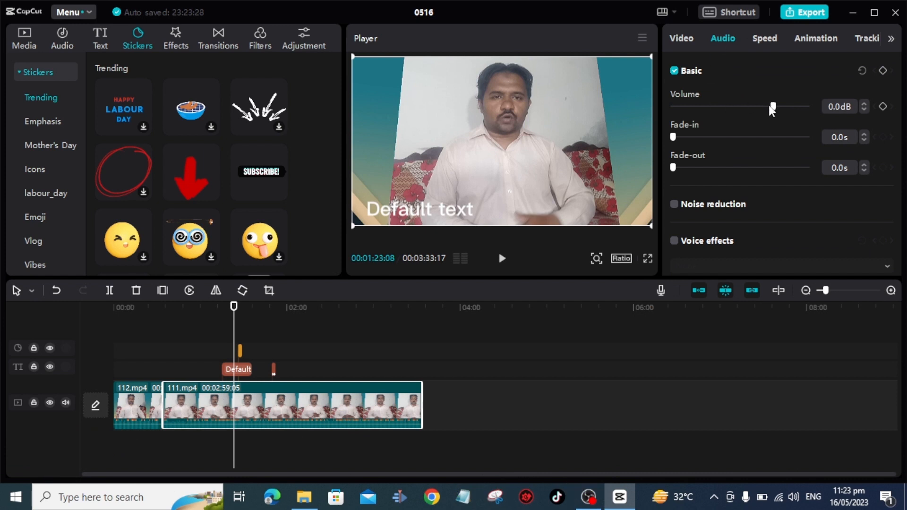
pyautogui.moveTo(771, 108); pyautogui.dragTo(650, 134)
pyautogui.click(258, 325)
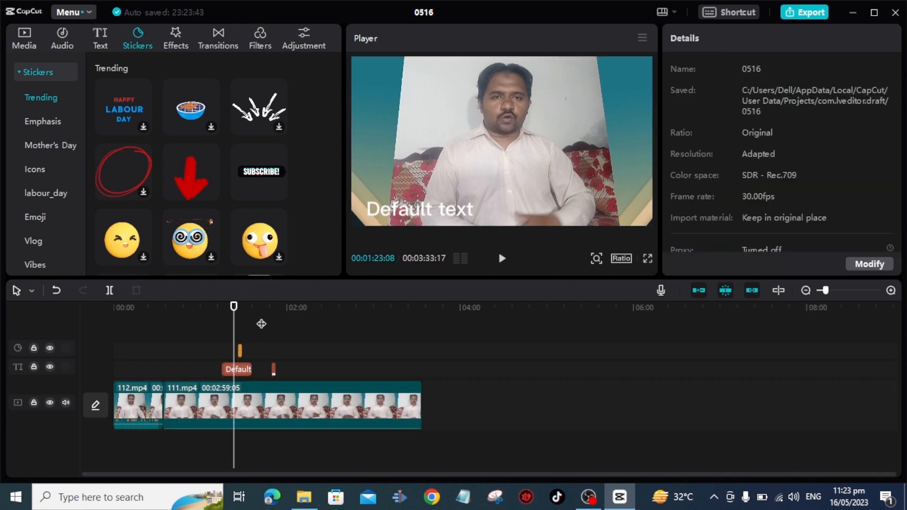
# Play the timeline from just before the red arrow sticker to check how it appears over the video
pyautogui.moveTo(261, 307); pyautogui.dragTo(234, 311)
pyautogui.click(502, 259)
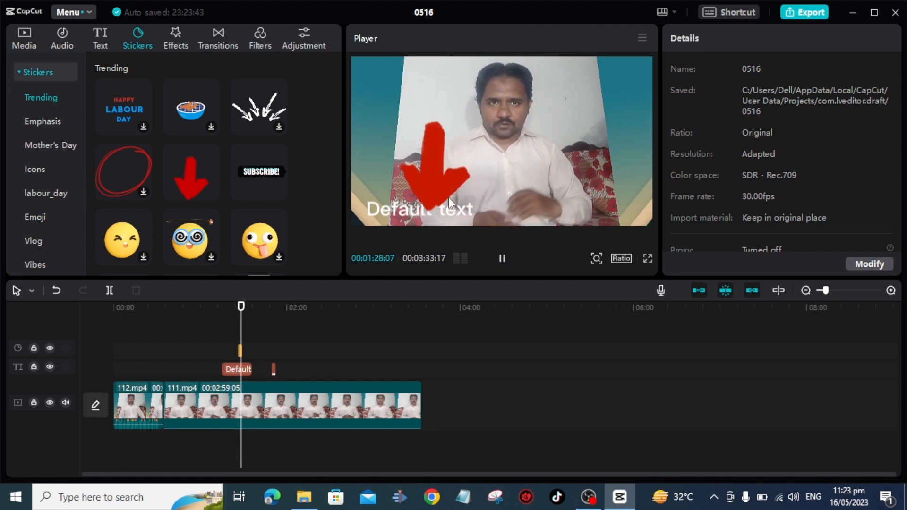
pyautogui.click(502, 260)
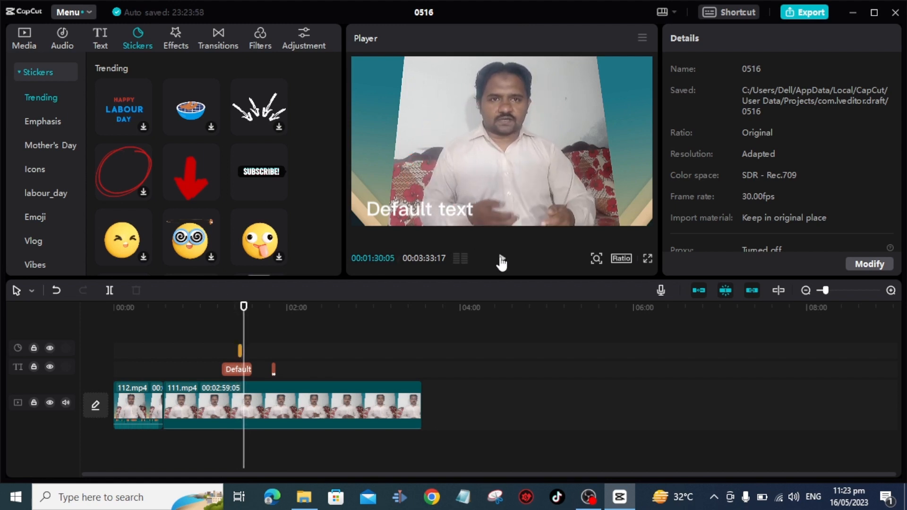
# Browse the Trending, Emphasis, Mother's Day and Icons stickers and preview the curved red arrow from Emphasis
pyautogui.scroll(-1, 210, 197)
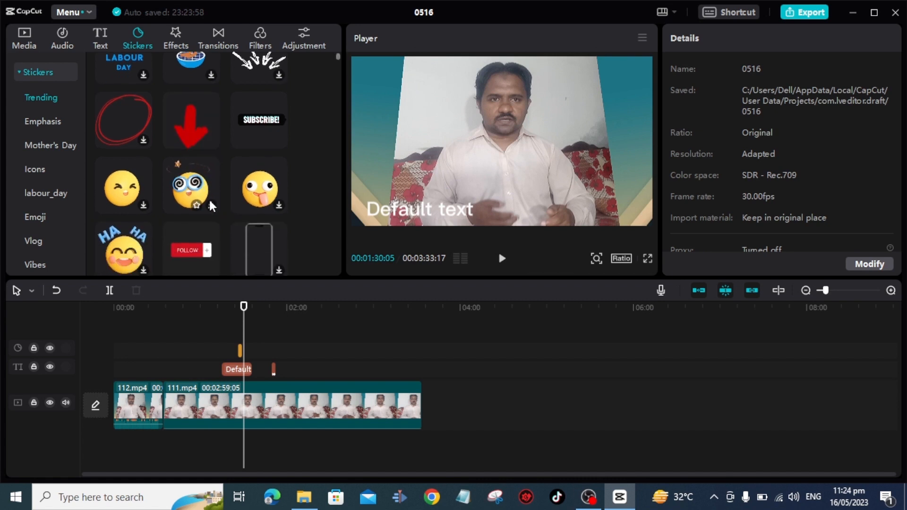
pyautogui.scroll(-3, 253, 232)
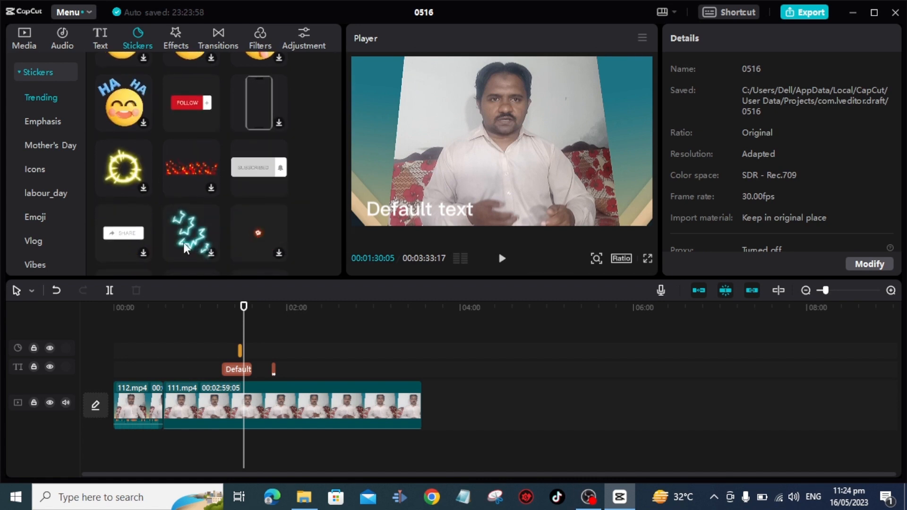
pyautogui.scroll(-5, 155, 236)
pyautogui.scroll(-1, 155, 232)
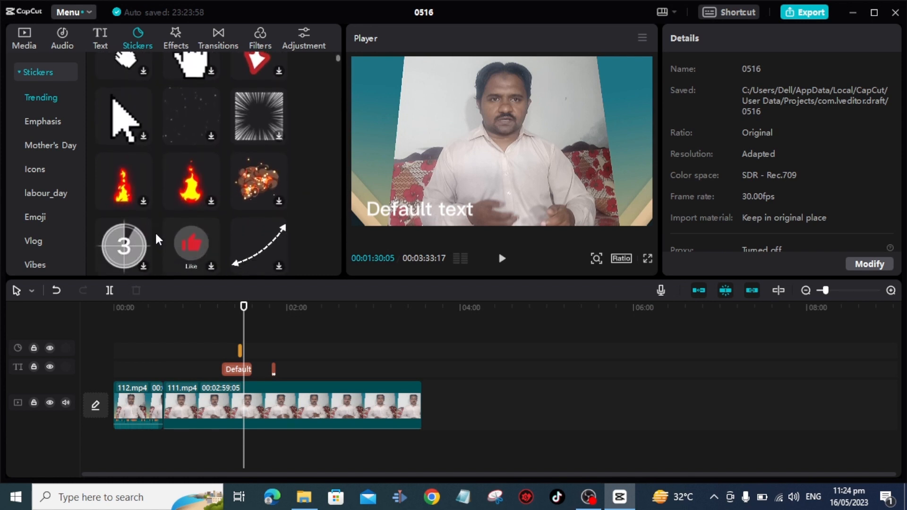
pyautogui.scroll(-3, 177, 200)
pyautogui.scroll(-10, 177, 207)
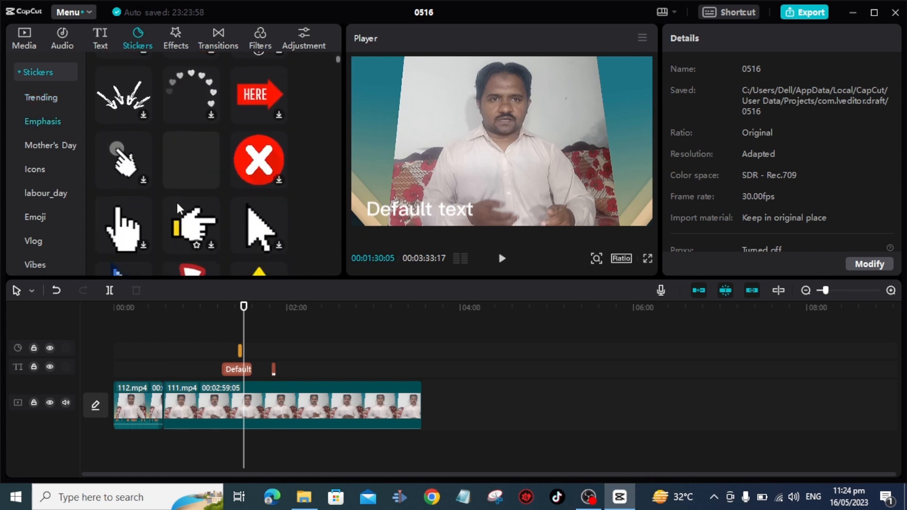
pyautogui.scroll(-2, 177, 200)
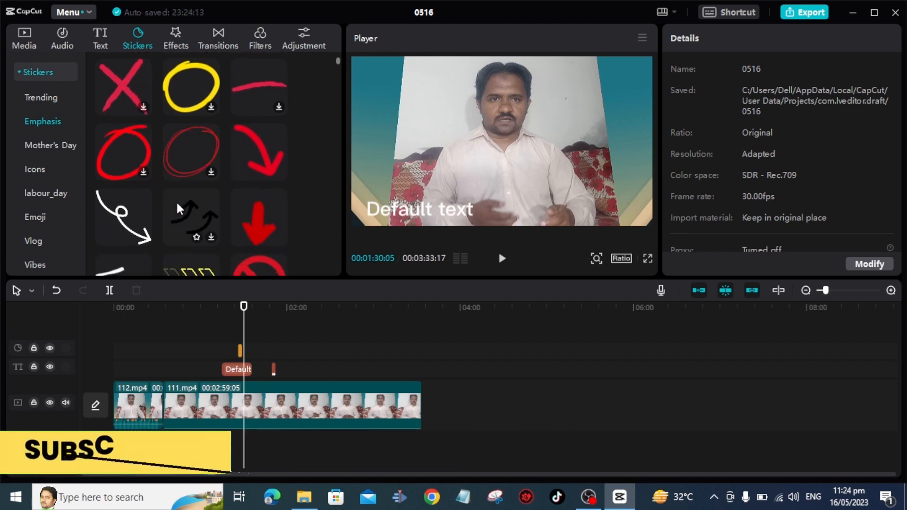
pyautogui.click(262, 149)
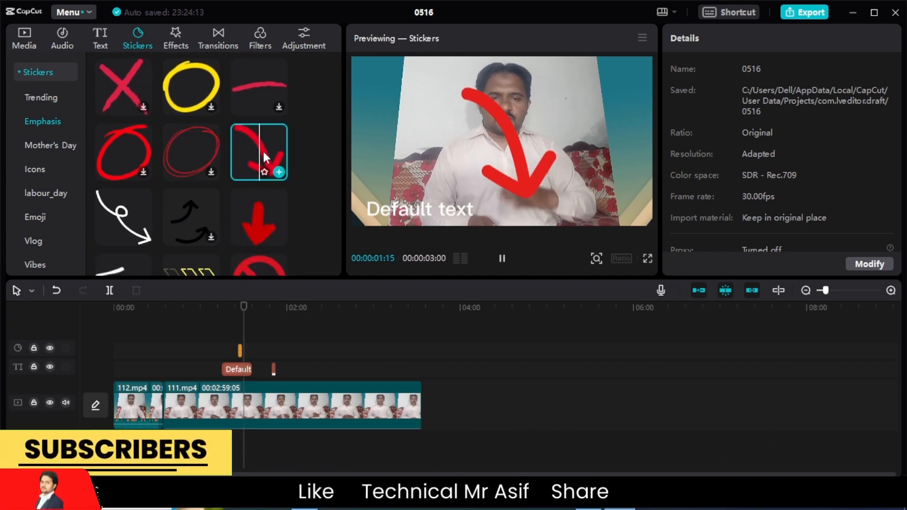
pyautogui.scroll(-5, 136, 254)
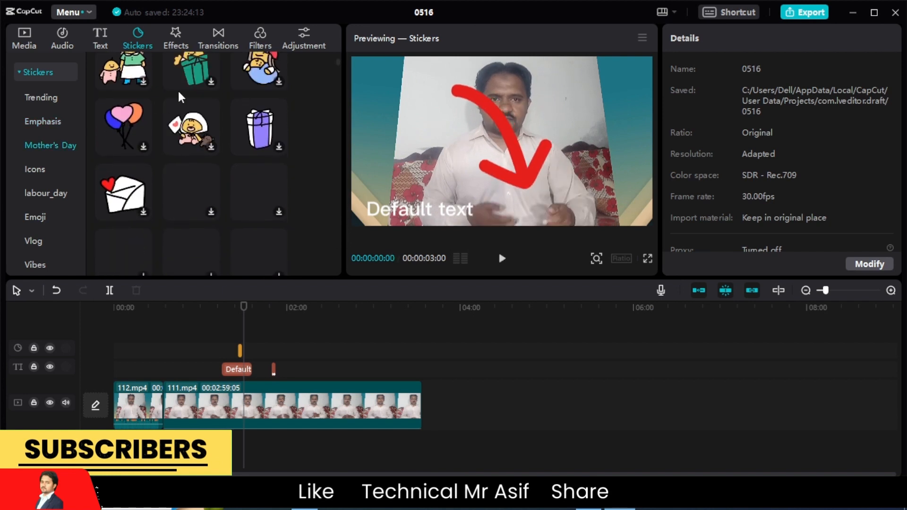
pyautogui.click(37, 174)
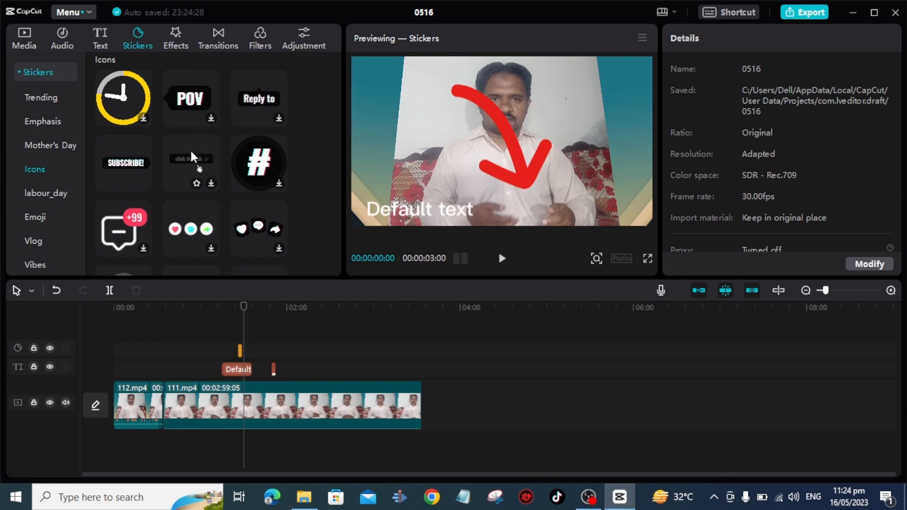
# Browse the labour_day stickers, and preview the Rotary Focus, Black Flash II and Smart Sharpen effects from Trending
pyautogui.click(48, 194)
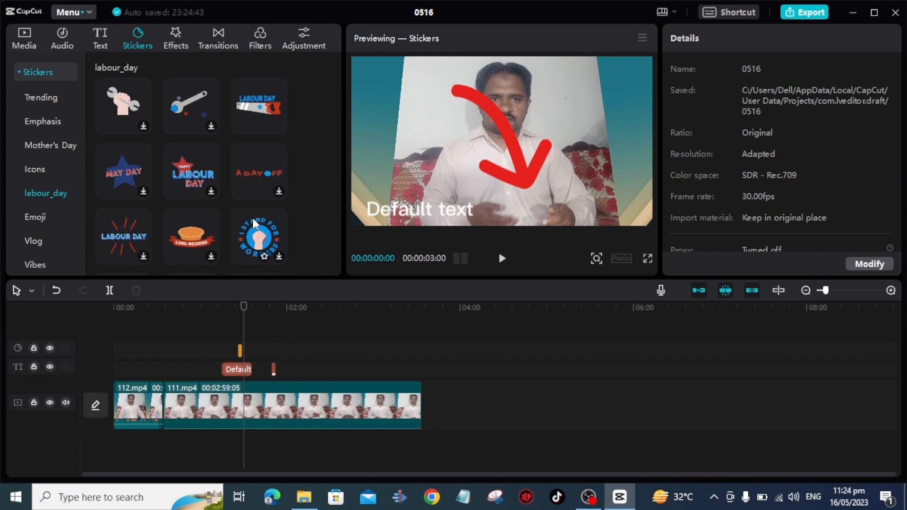
pyautogui.click(185, 41)
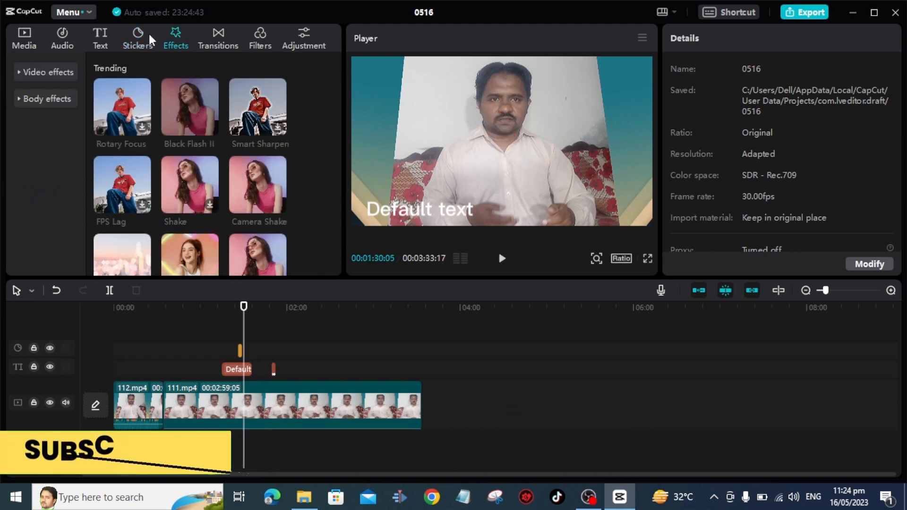
pyautogui.click(134, 112)
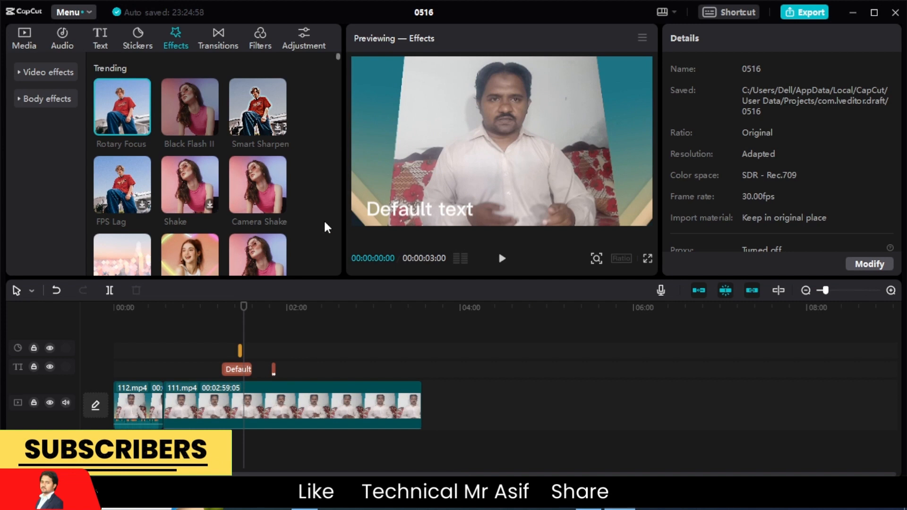
pyautogui.click(127, 82)
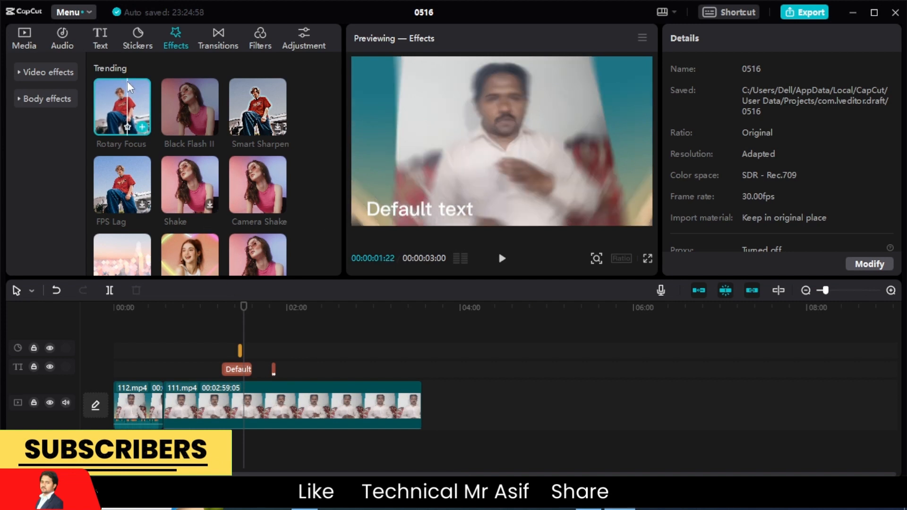
pyautogui.click(191, 95)
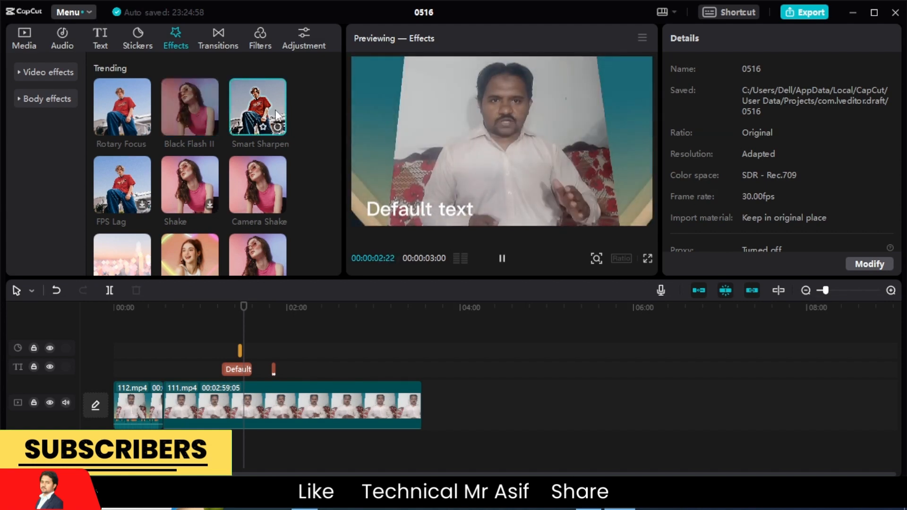
pyautogui.click(277, 115)
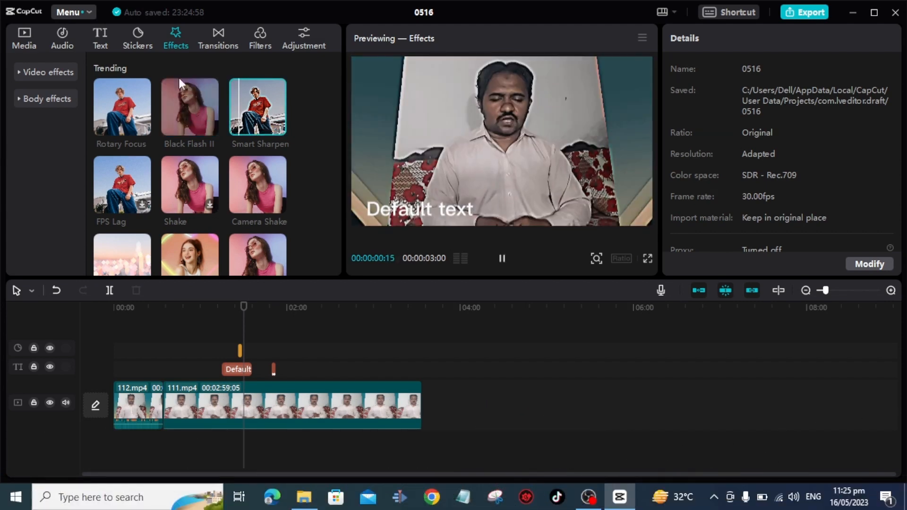
# Add the Then and Now overlay transition at the cut just before the 111.mp4 clip on the timeline
pyautogui.click(226, 45)
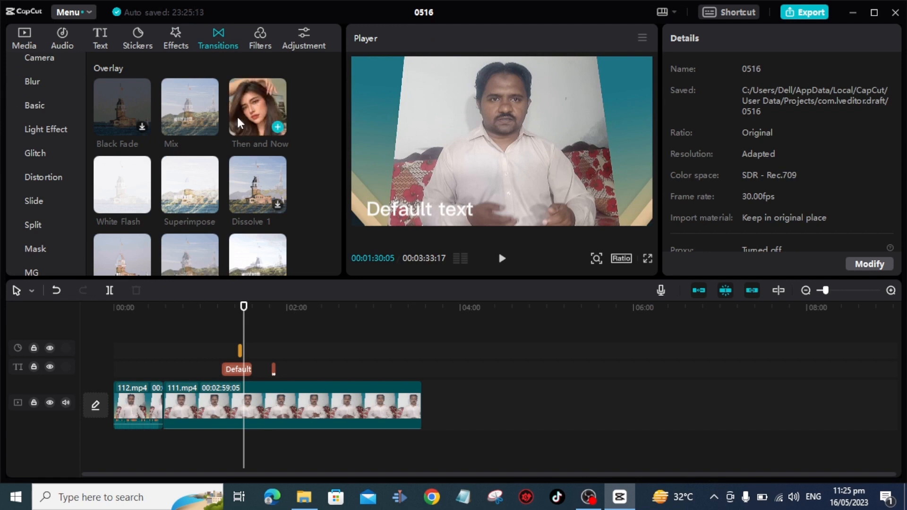
pyautogui.moveTo(175, 174)
pyautogui.scroll(-2, 176, 174)
pyautogui.scroll(2, 176, 174)
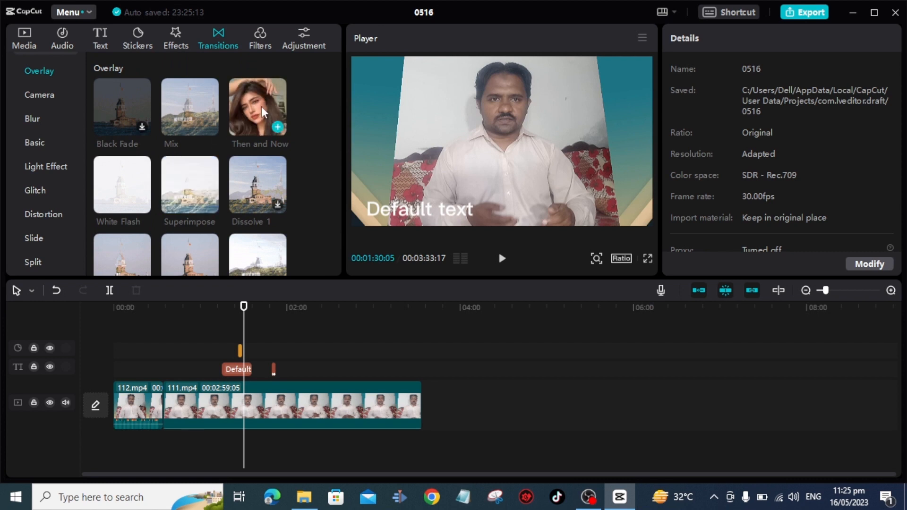
pyautogui.moveTo(262, 108)
pyautogui.mouseDown()
pyautogui.moveTo(209, 229)
pyautogui.moveTo(250, 113)
pyautogui.mouseUp()
pyautogui.moveTo(251, 97)
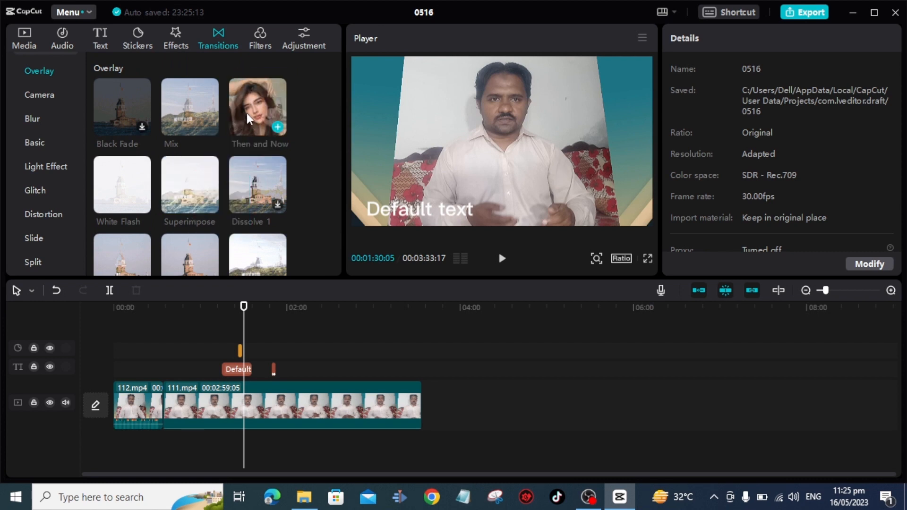
pyautogui.moveTo(251, 109)
pyautogui.mouseDown()
pyautogui.moveTo(165, 378)
pyautogui.moveTo(192, 282)
pyautogui.moveTo(163, 413)
pyautogui.mouseUp()
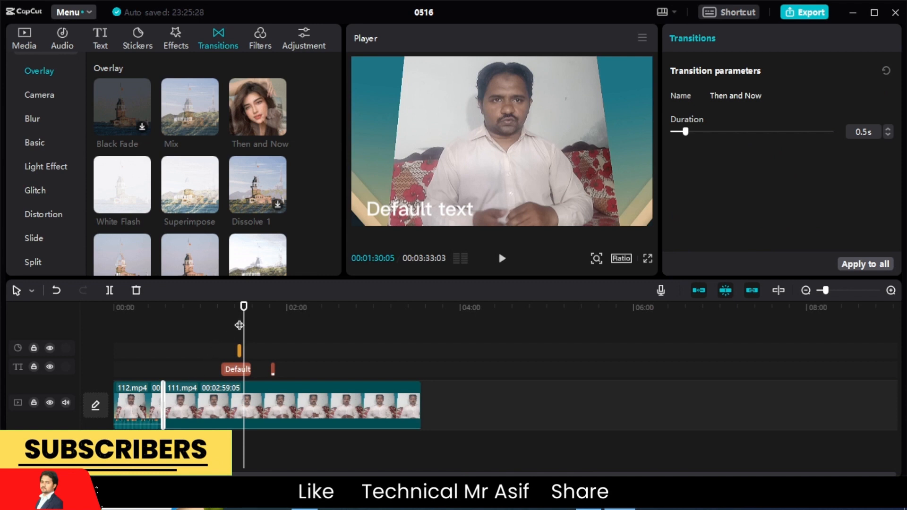
# Play the timeline across the transition before 111.mp4 to check it, and look through the other Overlay transitions
pyautogui.moveTo(239, 325); pyautogui.dragTo(157, 309)
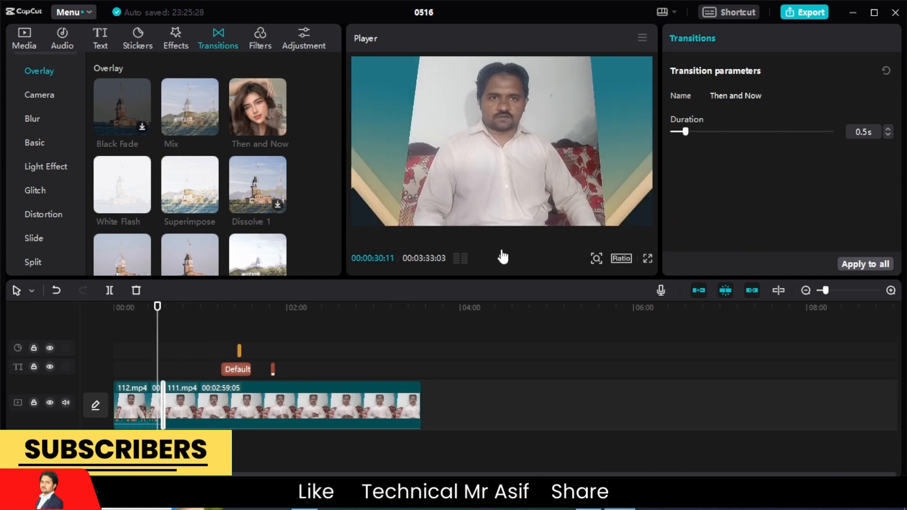
pyautogui.click(502, 259)
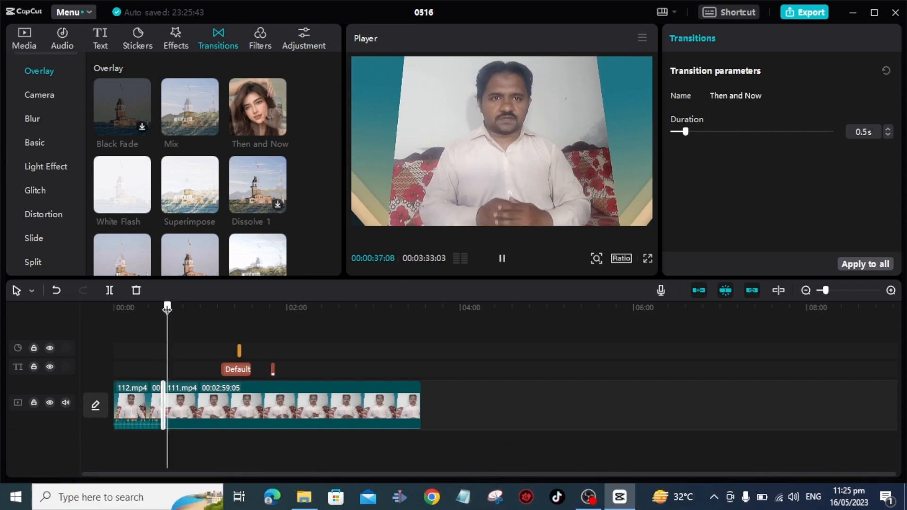
pyautogui.moveTo(168, 305); pyautogui.dragTo(165, 307)
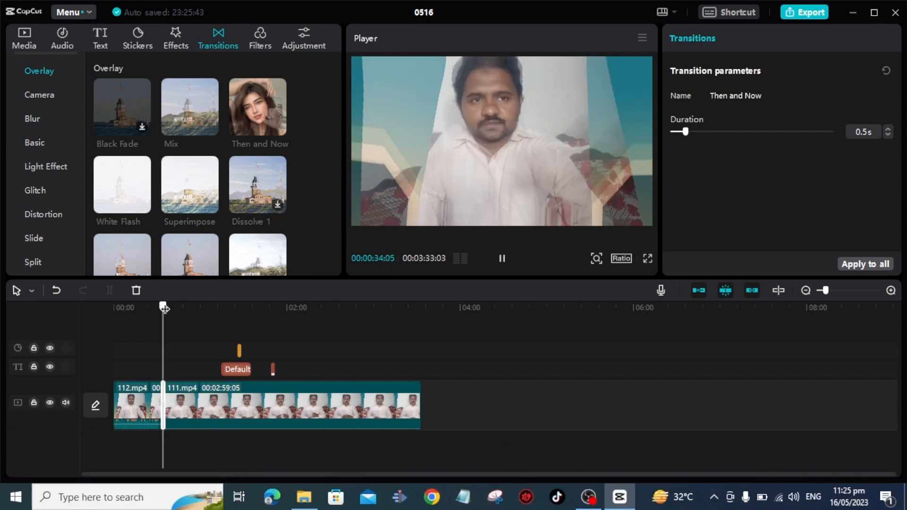
pyautogui.click(502, 260)
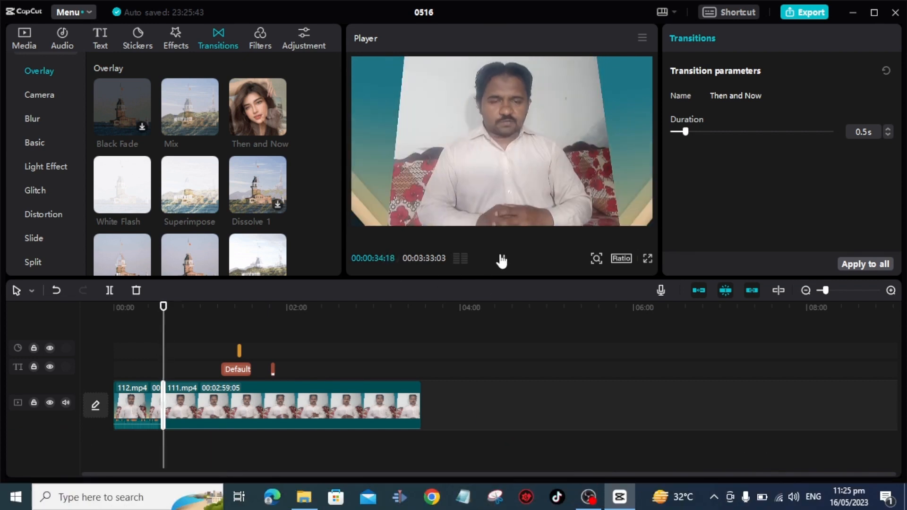
pyautogui.scroll(-3, 166, 227)
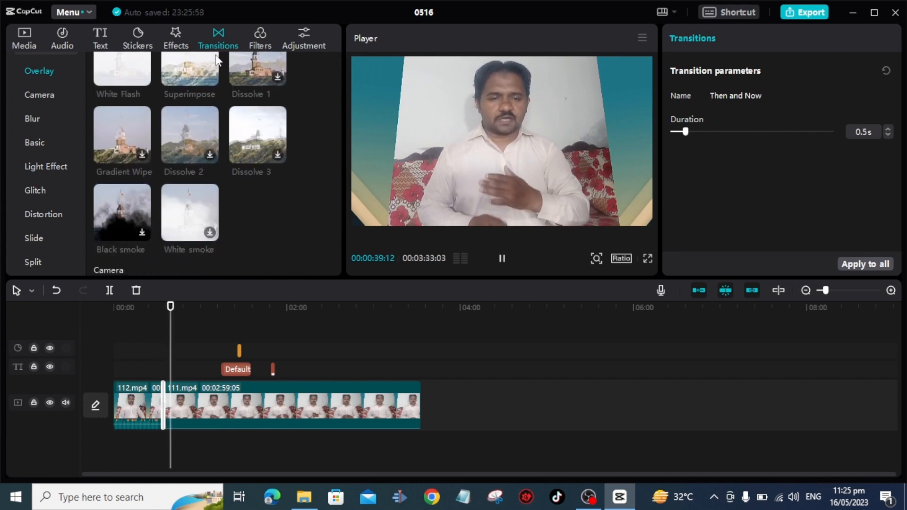
pyautogui.scroll(3, 159, 218)
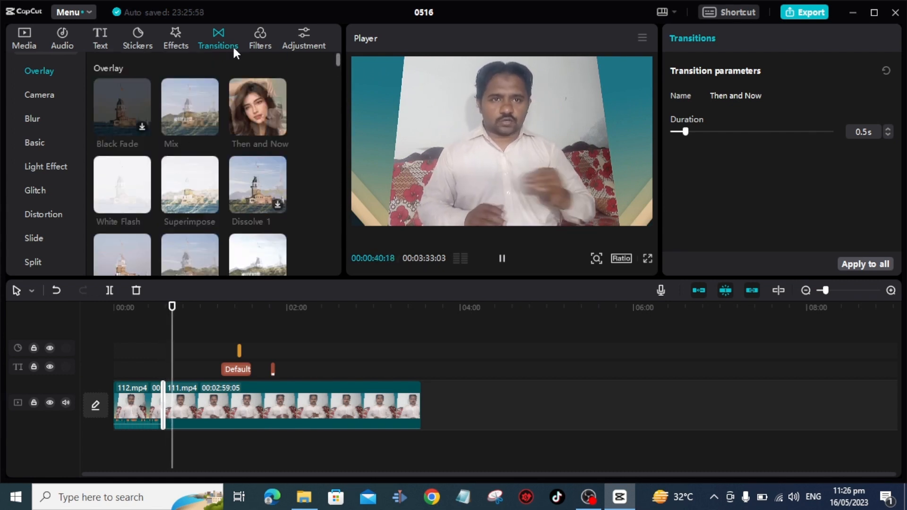
# Preview the Copper, Plum, Vibrant I and Vibrant II filters from the Life category on the video
pyautogui.click(258, 35)
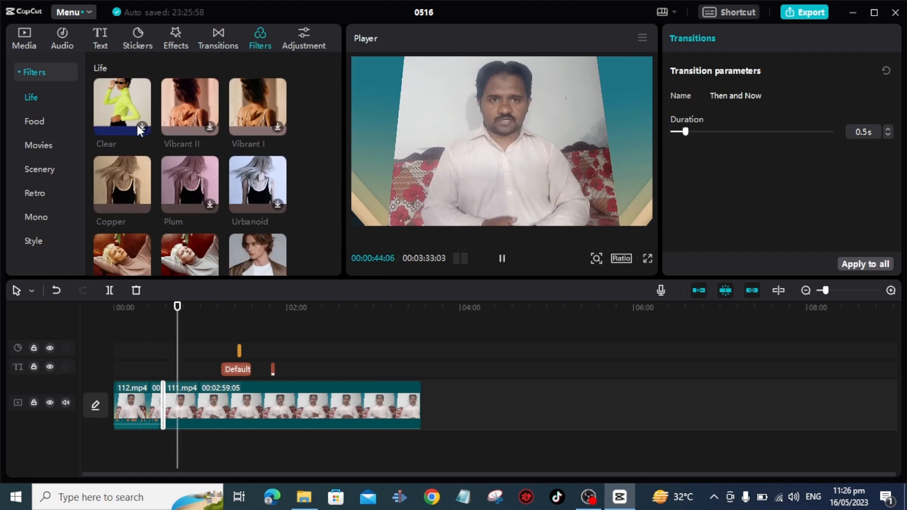
pyautogui.click(122, 179)
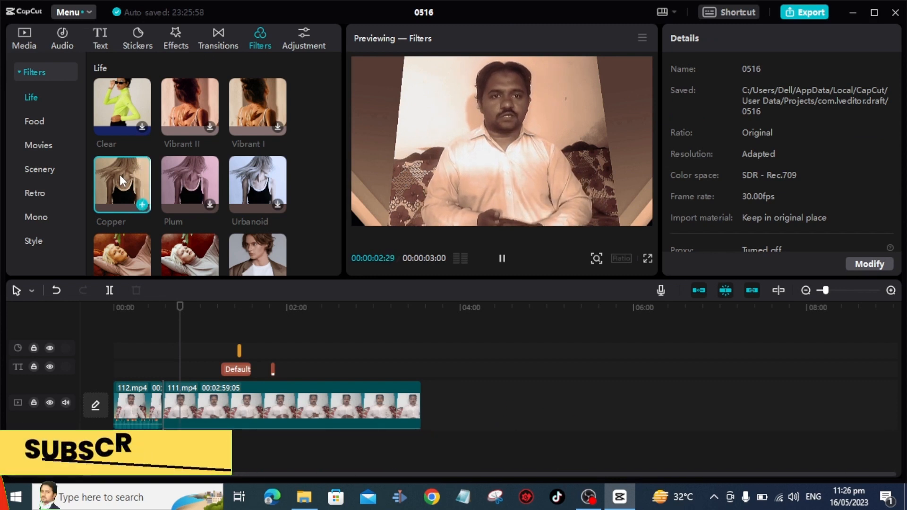
pyautogui.click(185, 182)
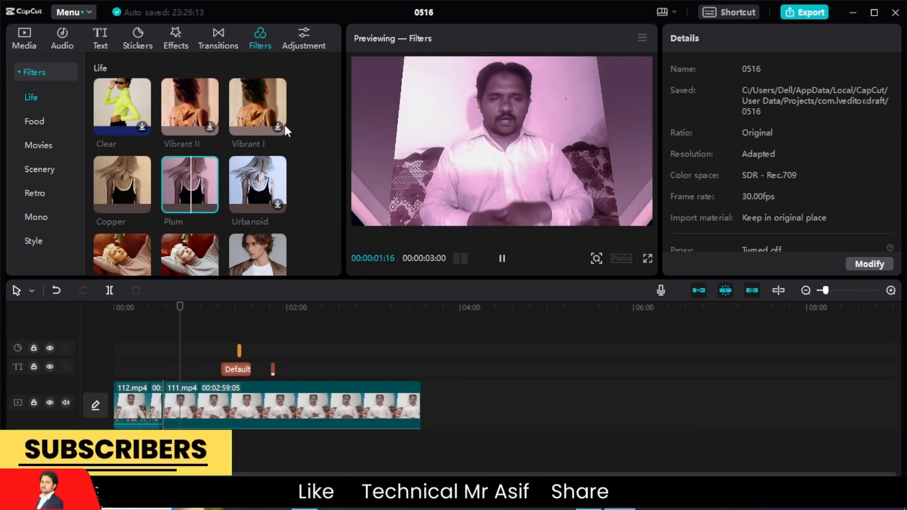
pyautogui.click(271, 118)
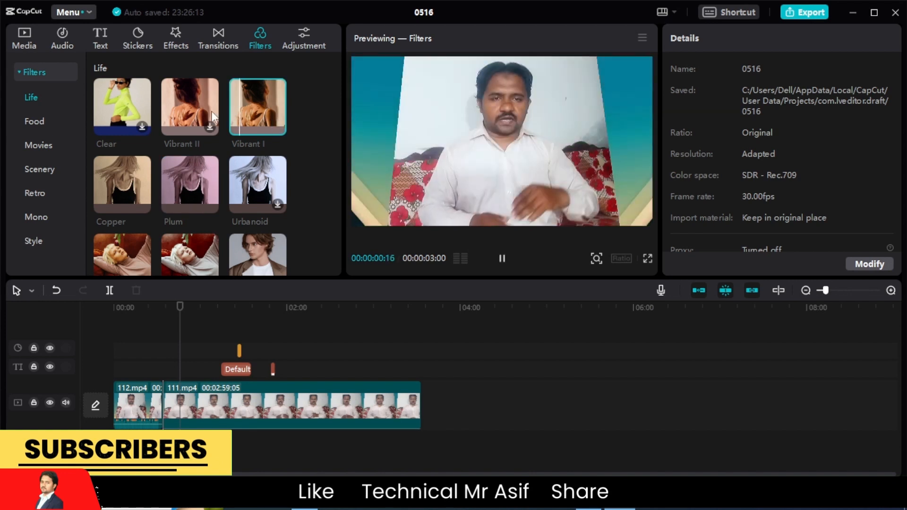
pyautogui.click(200, 99)
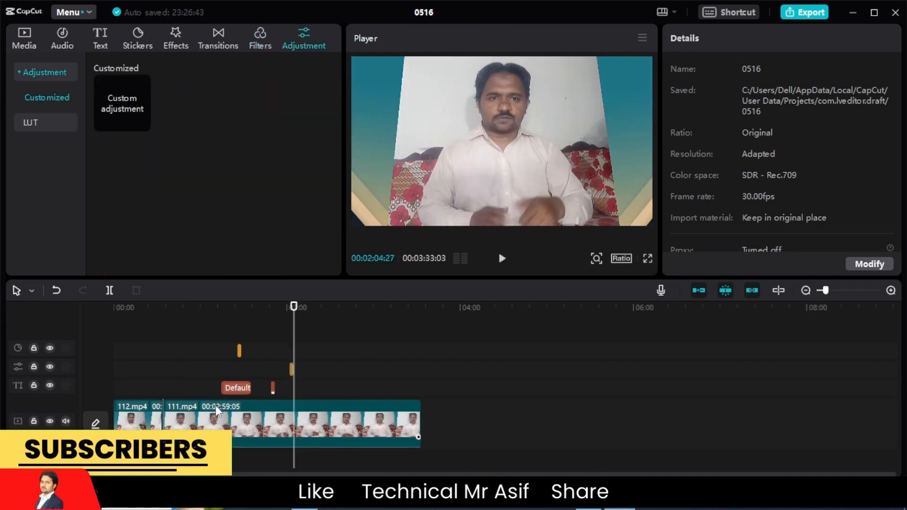
# Undo the added adjustment, transition, sticker and text edits until only the video clips remain on the timeline
pyautogui.click(58, 294)
pyautogui.click(57, 294)
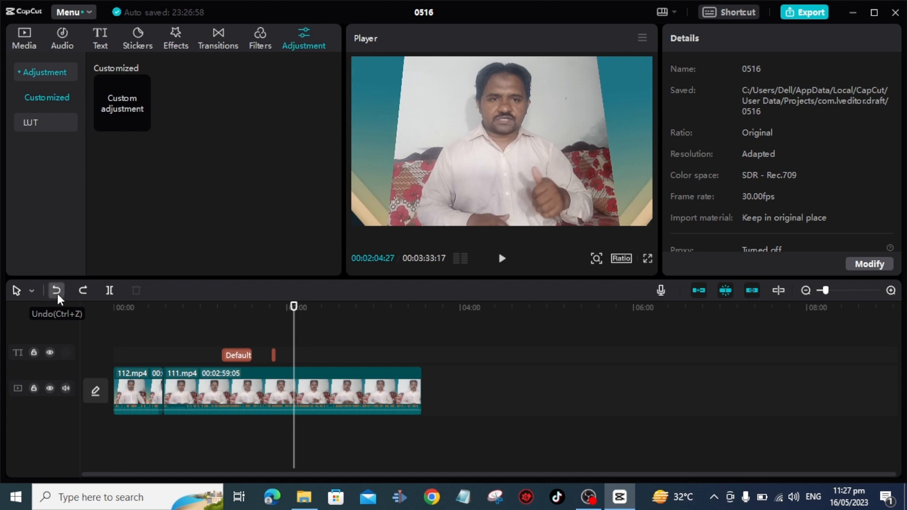
pyautogui.click(58, 294)
pyautogui.click(58, 293)
pyautogui.click(58, 294)
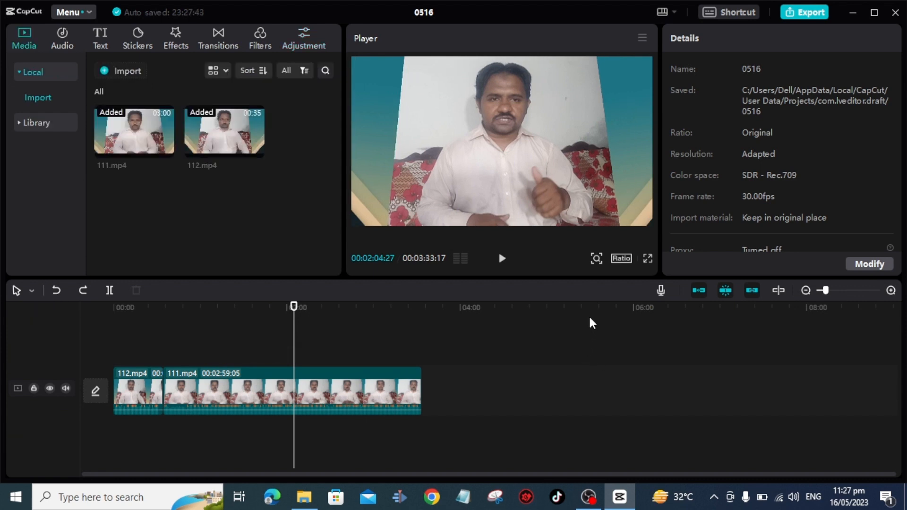
# Try the 4:3, 2.35:1 and 2:1 aspect ratios on the project, one after the other
pyautogui.click(622, 259)
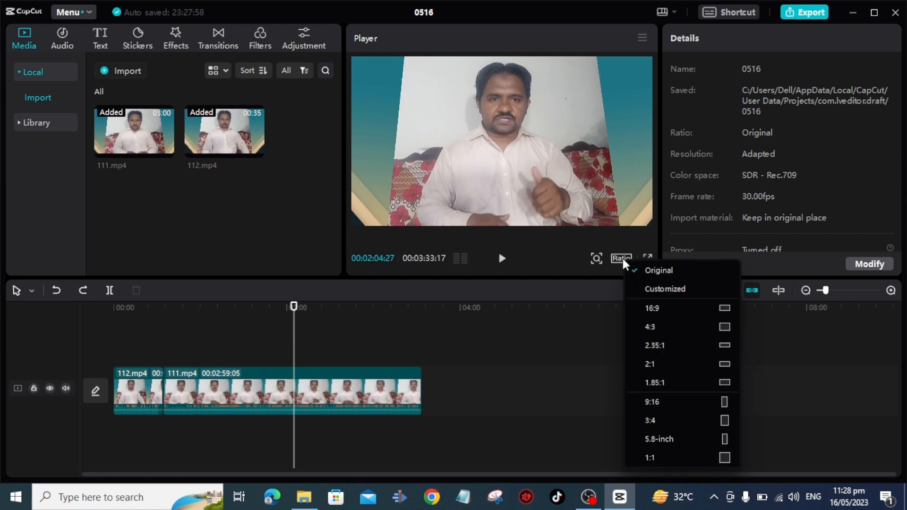
pyautogui.click(676, 326)
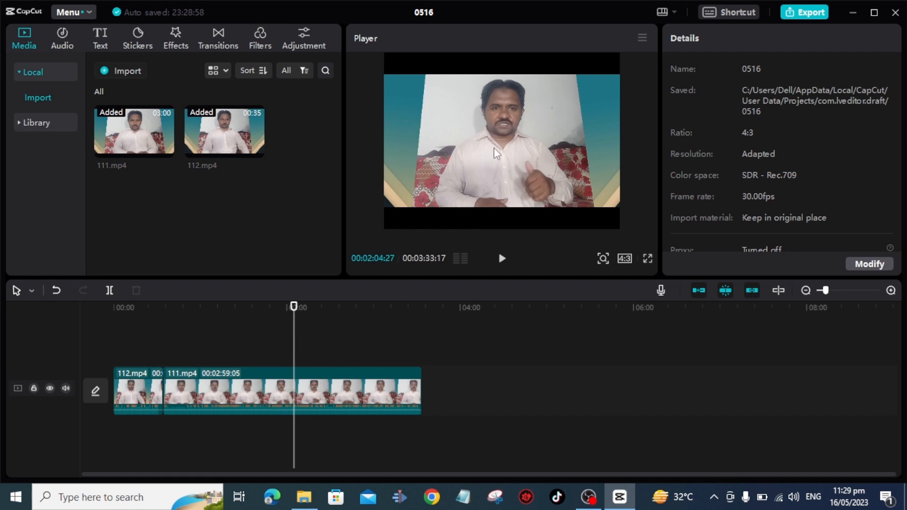
pyautogui.click(625, 258)
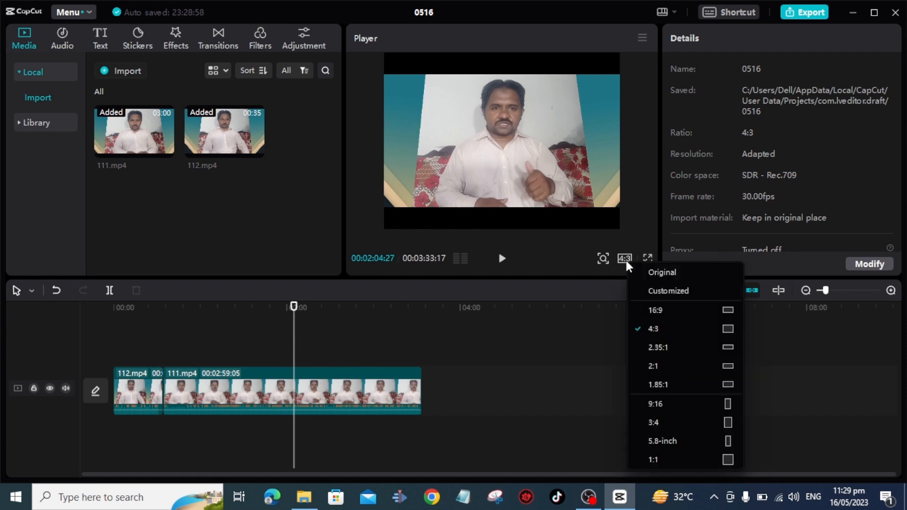
pyautogui.click(655, 350)
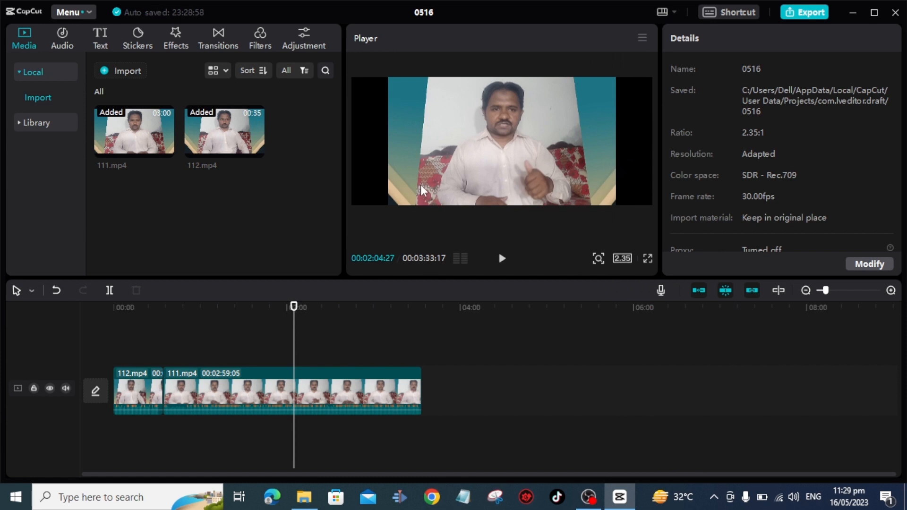
pyautogui.click(616, 257)
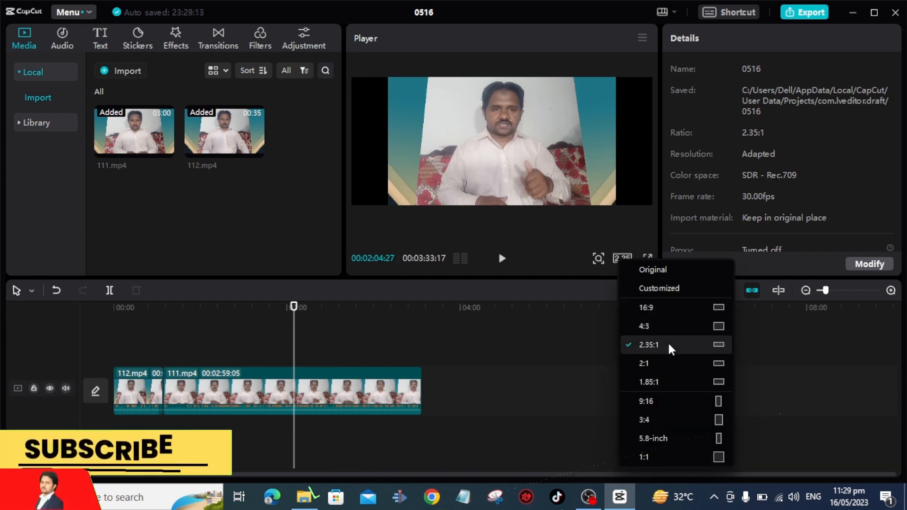
pyautogui.click(643, 363)
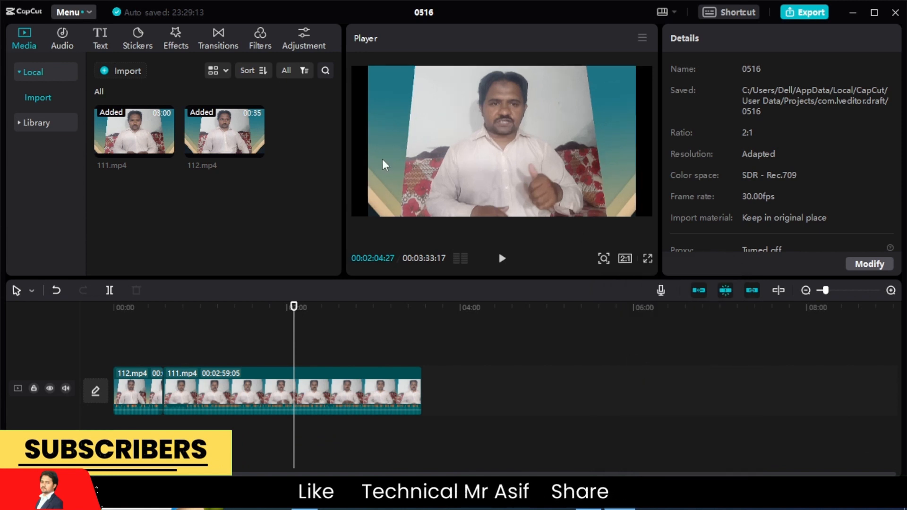
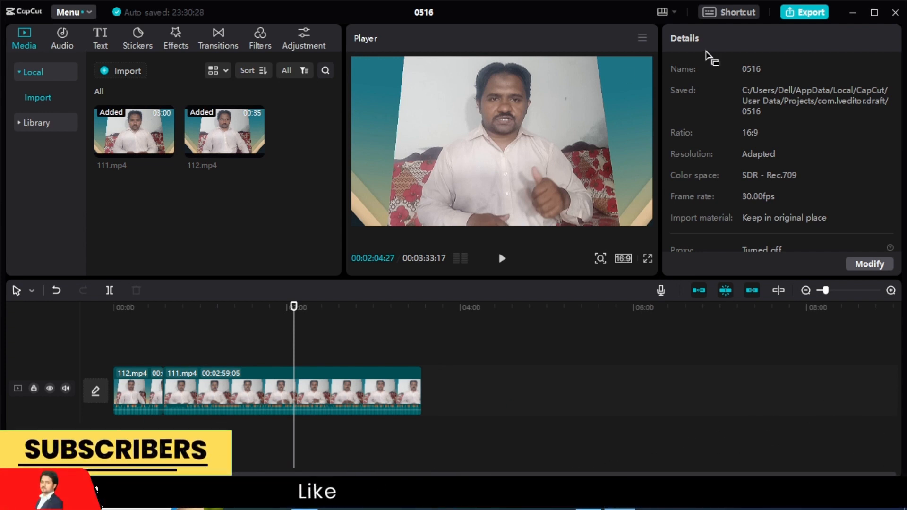
# Review the full list of Timeline keyboard shortcuts and close it without saving changes
pyautogui.click(730, 13)
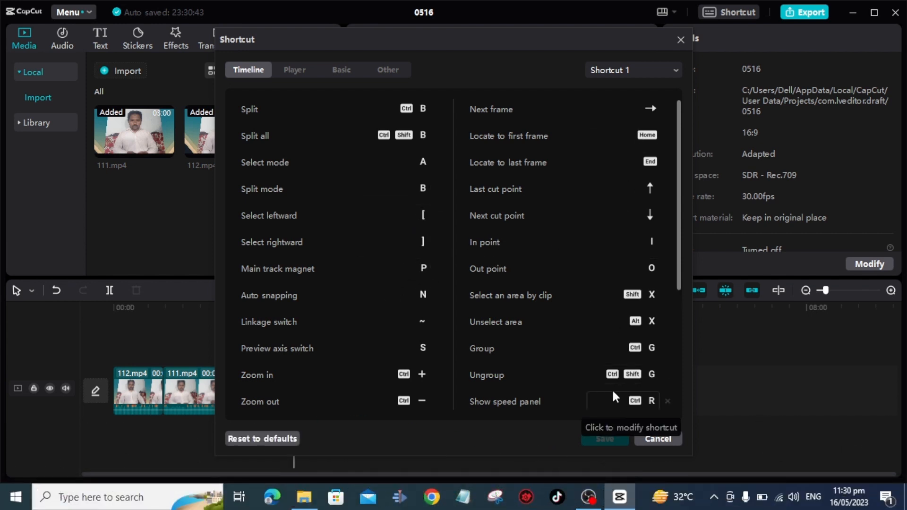
pyautogui.moveTo(678, 260); pyautogui.dragTo(676, 387)
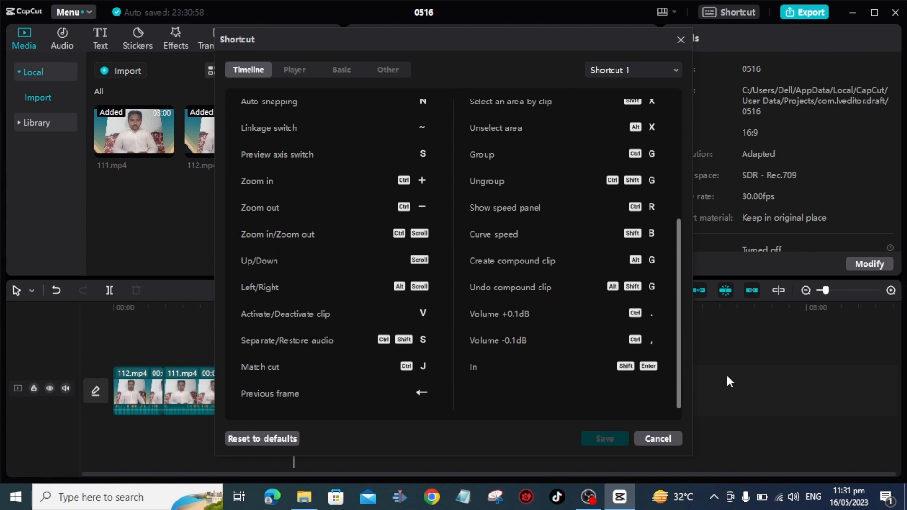
pyautogui.click(653, 437)
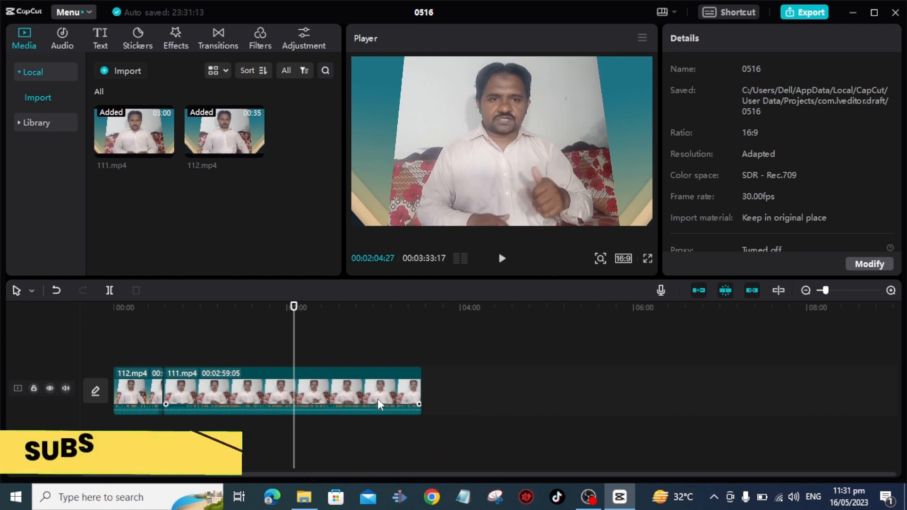
# Raise the audio volume of the 111.mp4 clip to 9.3 dB
pyautogui.click(358, 397)
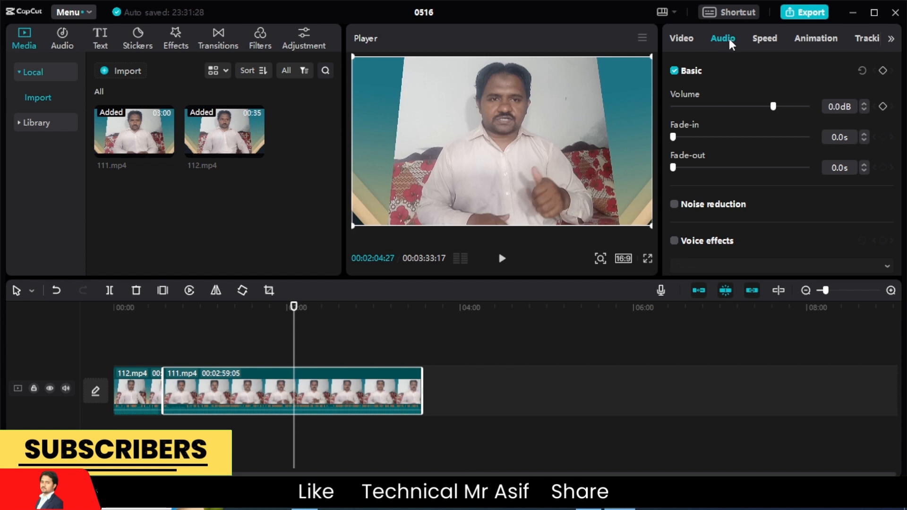
pyautogui.moveTo(776, 106)
pyautogui.mouseDown()
pyautogui.moveTo(682, 114)
pyautogui.moveTo(816, 111)
pyautogui.moveTo(786, 111)
pyautogui.mouseUp()
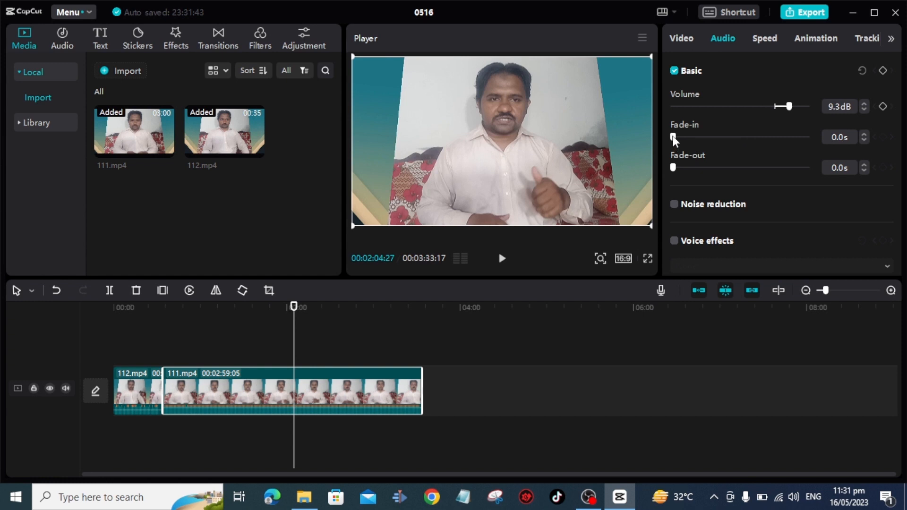
# Try the audio fades on the 111.mp4 clip with a 6.2 s fade-out, returning both fades to 0.0 s
pyautogui.moveTo(673, 138)
pyautogui.mouseDown()
pyautogui.moveTo(795, 140)
pyautogui.moveTo(664, 136)
pyautogui.mouseUp()
pyautogui.moveTo(673, 168); pyautogui.dragTo(755, 168)
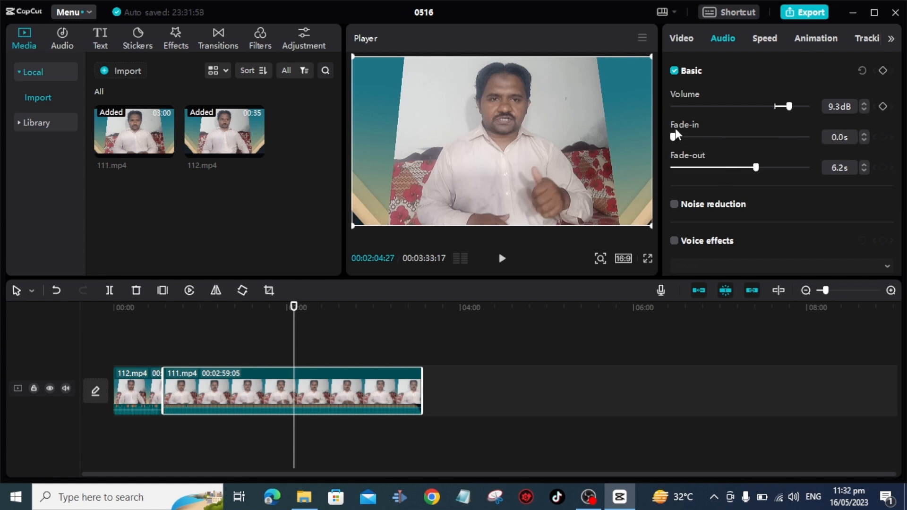
pyautogui.moveTo(689, 140); pyautogui.dragTo(666, 153)
pyautogui.moveTo(755, 168); pyautogui.dragTo(673, 169)
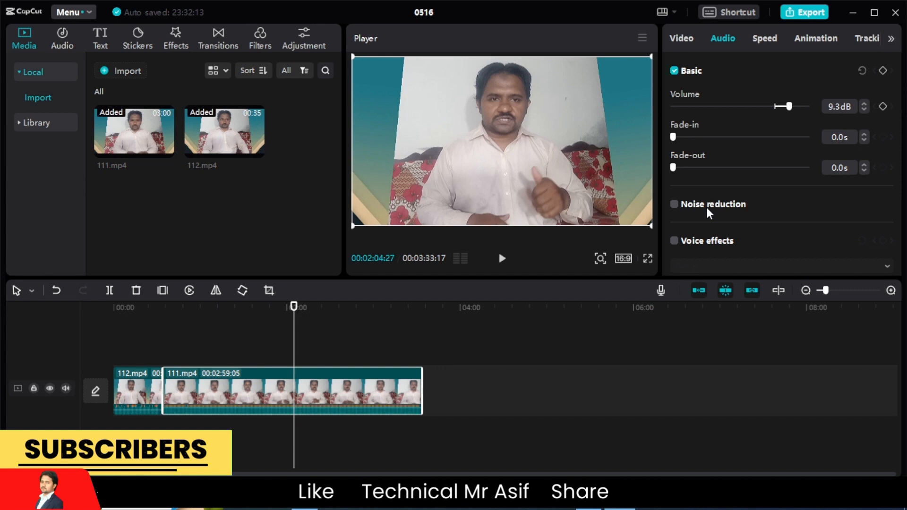
# Turn on noise reduction for the 111.mp4 clip's audio
pyautogui.click(675, 206)
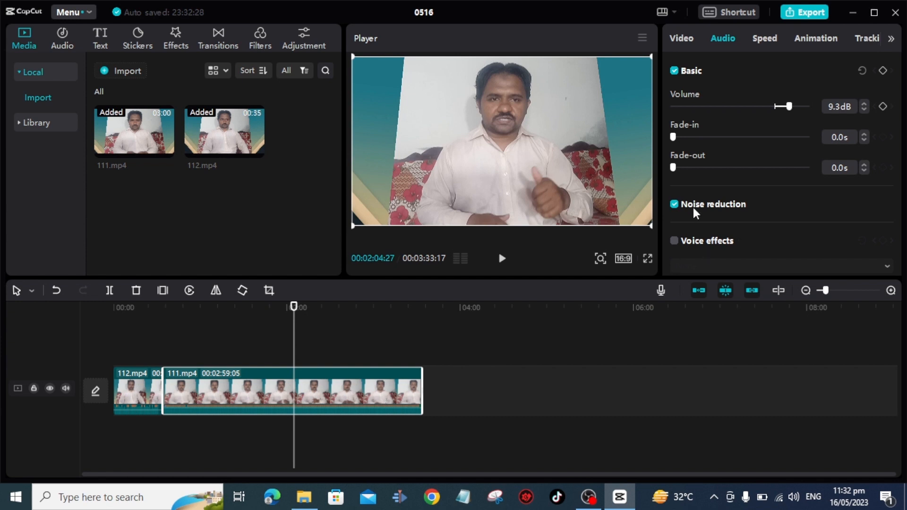
pyautogui.scroll(-2, 721, 219)
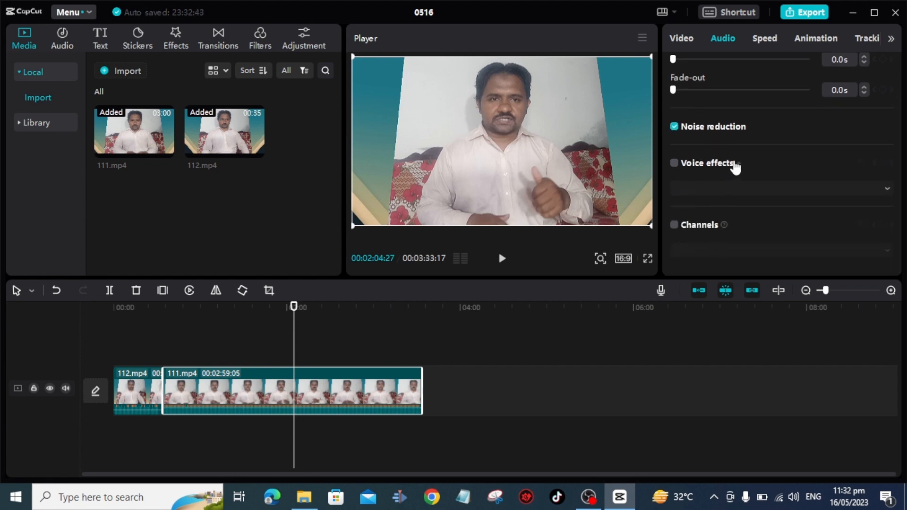
pyautogui.scroll(2, 733, 179)
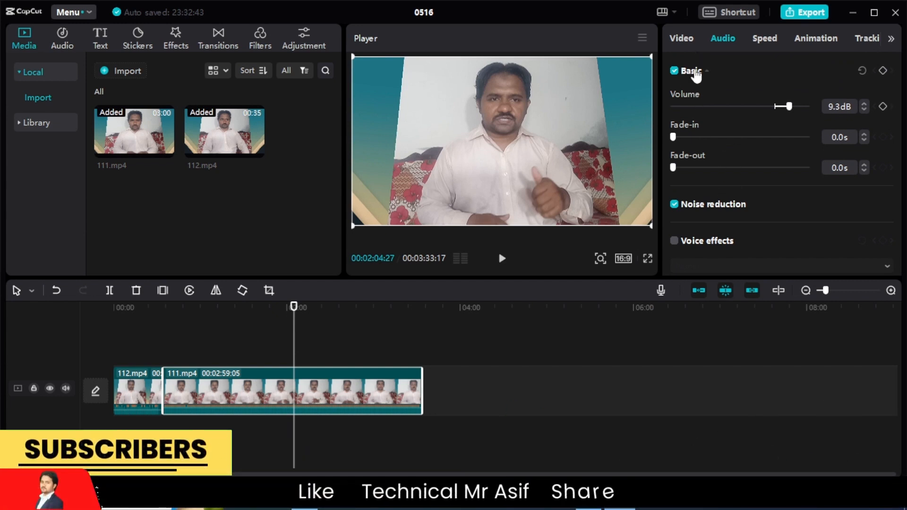
# Examine the clip's basic video settings for scale, position, rotation, blend, opacity, stabilization and canvas, as well as its cutout options
pyautogui.click(678, 38)
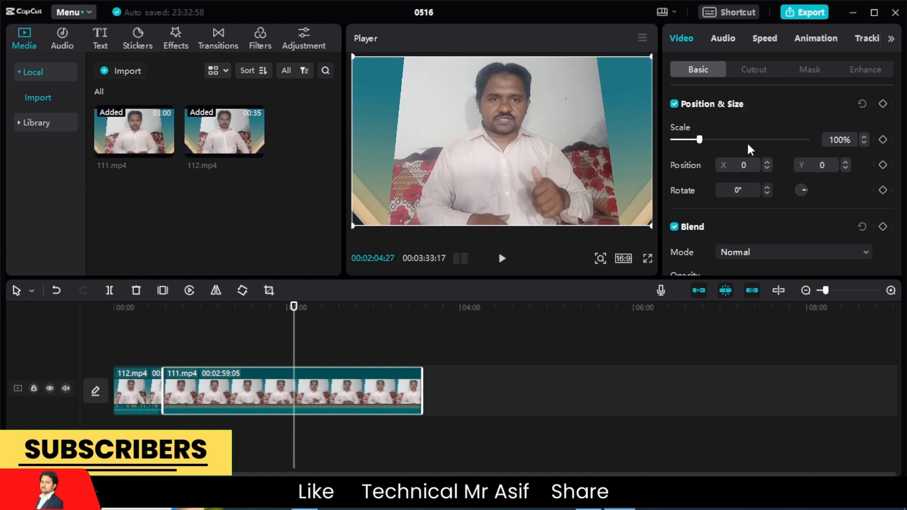
pyautogui.scroll(-3, 733, 197)
pyautogui.scroll(3, 733, 196)
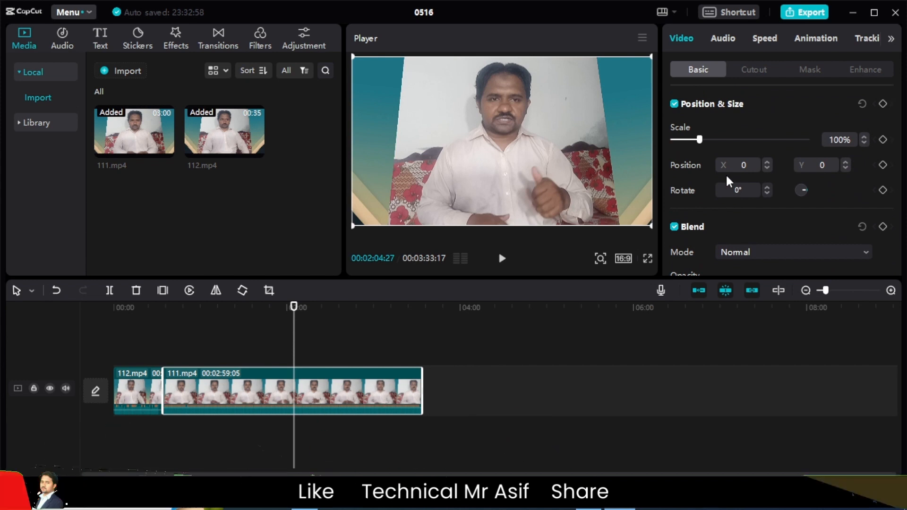
pyautogui.moveTo(700, 139)
pyautogui.mouseDown()
pyautogui.moveTo(715, 137)
pyautogui.moveTo(679, 141)
pyautogui.moveTo(737, 138)
pyautogui.moveTo(702, 145)
pyautogui.mouseUp()
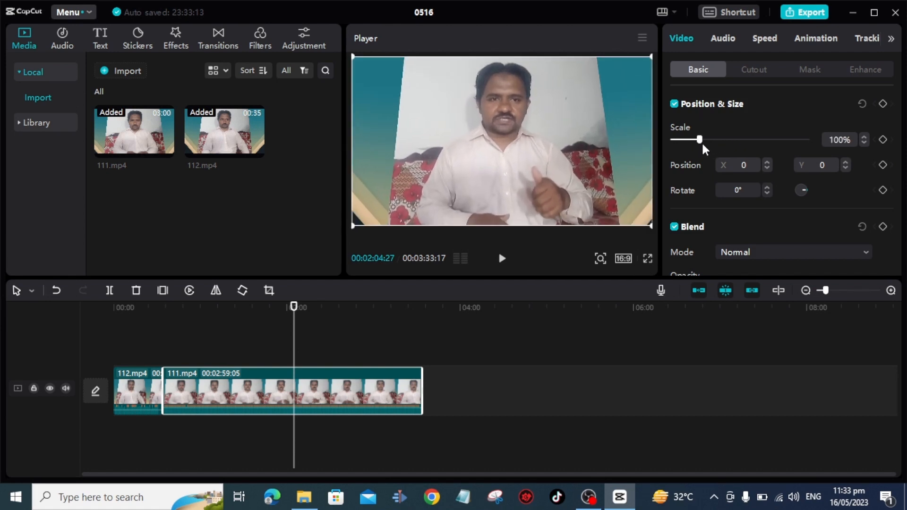
pyautogui.scroll(-1, 719, 239)
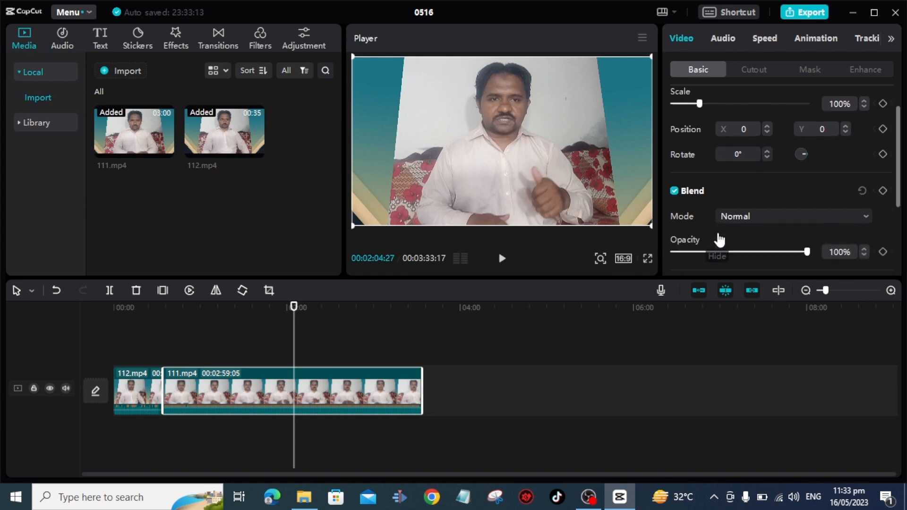
pyautogui.scroll(-2, 718, 239)
pyautogui.moveTo(803, 180)
pyautogui.mouseDown()
pyautogui.moveTo(746, 188)
pyautogui.moveTo(798, 188)
pyautogui.moveTo(695, 189)
pyautogui.moveTo(818, 180)
pyautogui.moveTo(700, 185)
pyautogui.moveTo(809, 180)
pyautogui.mouseUp()
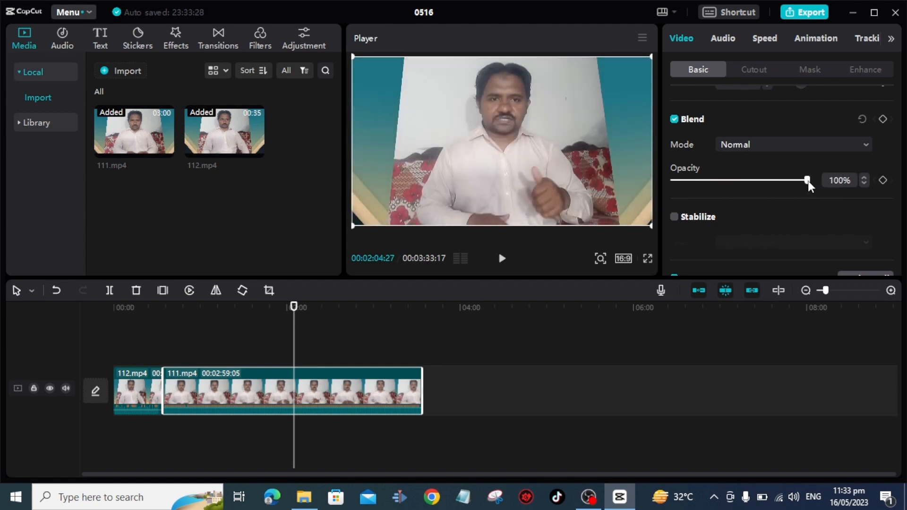
pyautogui.scroll(-1, 807, 180)
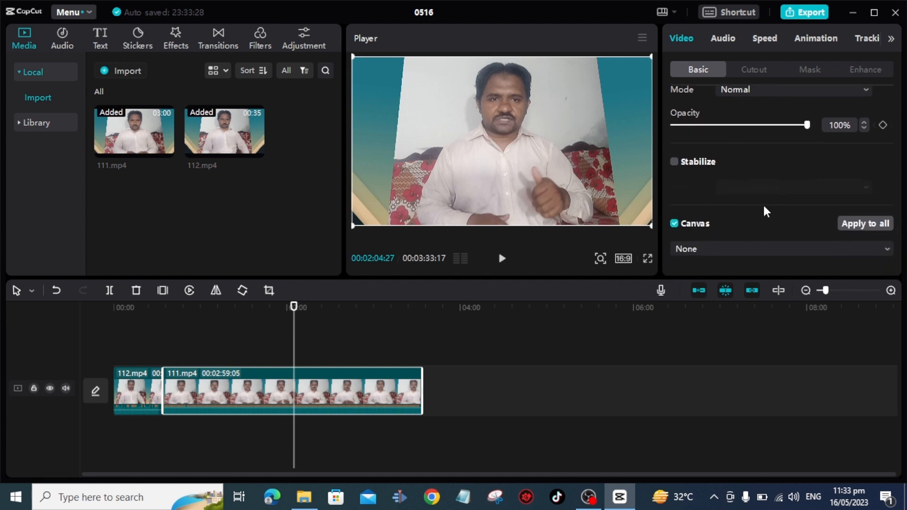
pyautogui.scroll(2, 763, 205)
pyautogui.scroll(2, 763, 205)
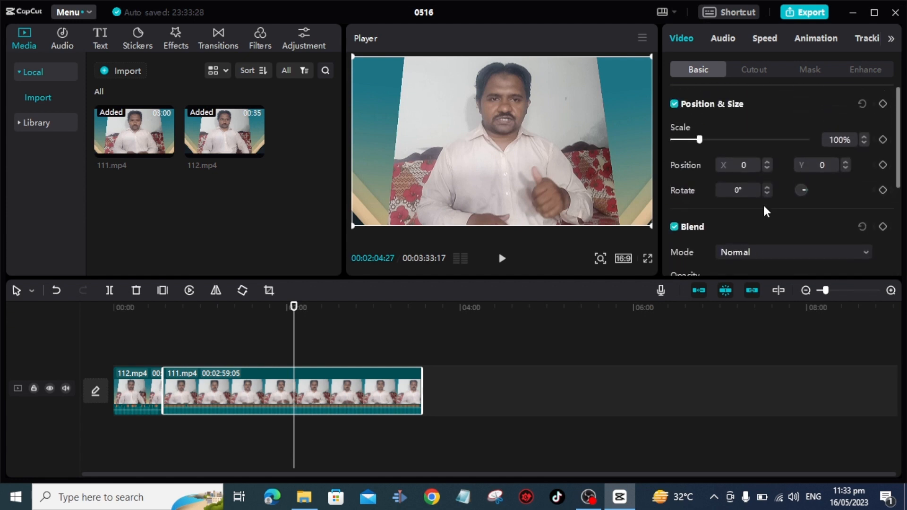
pyautogui.click(753, 71)
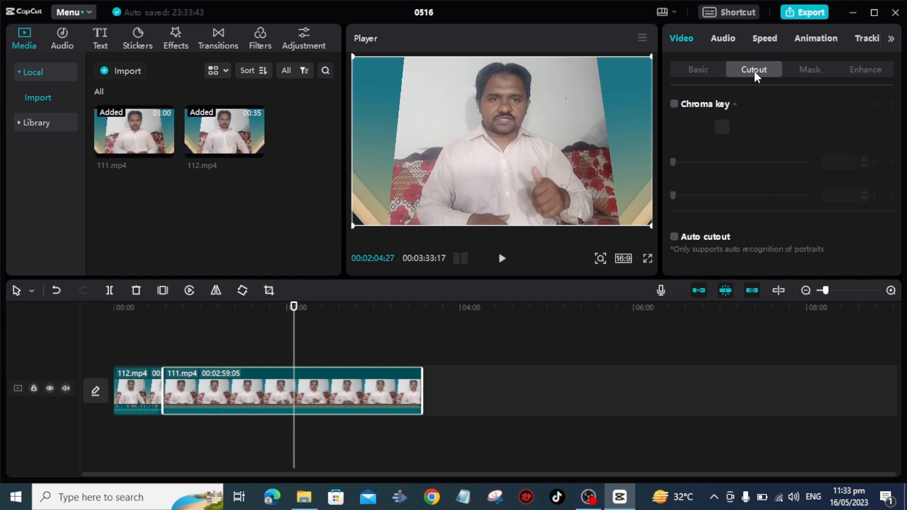
# Try the Filmstrip, Heart, Rectangle, Star, Circle and Split masks on the 111.mp4 clip, returning the mask to None
pyautogui.click(814, 70)
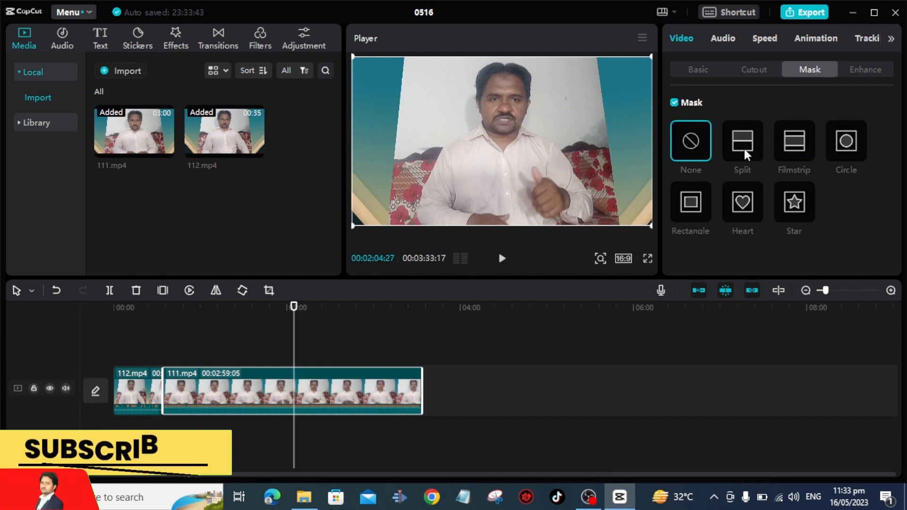
pyautogui.click(786, 143)
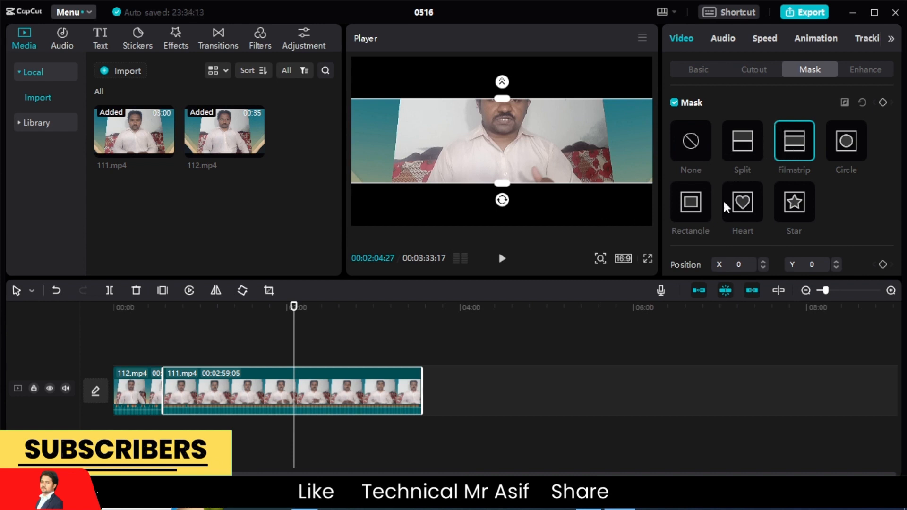
pyautogui.click(742, 203)
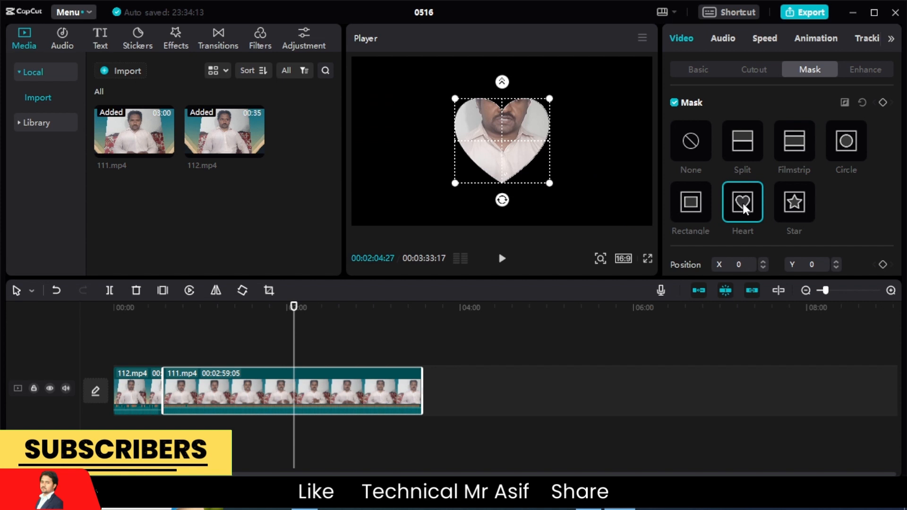
pyautogui.click(696, 205)
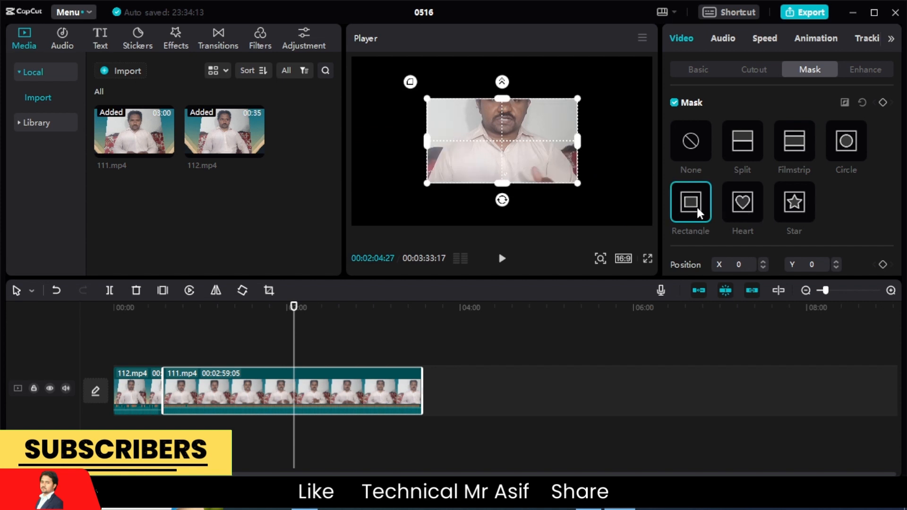
pyautogui.click(739, 209)
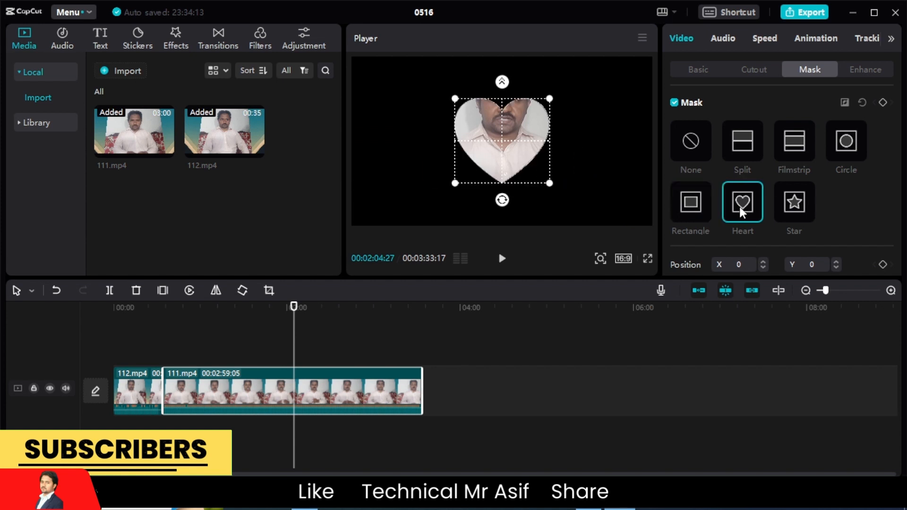
pyautogui.click(788, 203)
pyautogui.click(853, 142)
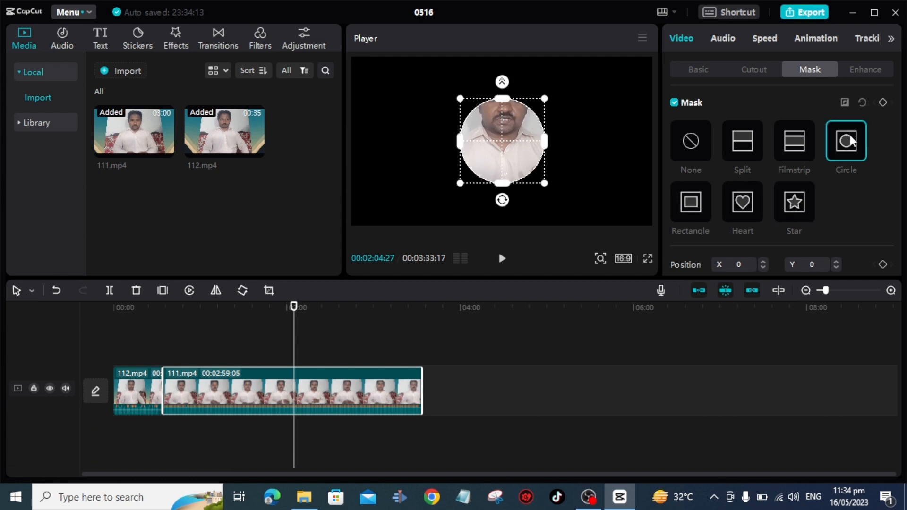
pyautogui.click(748, 144)
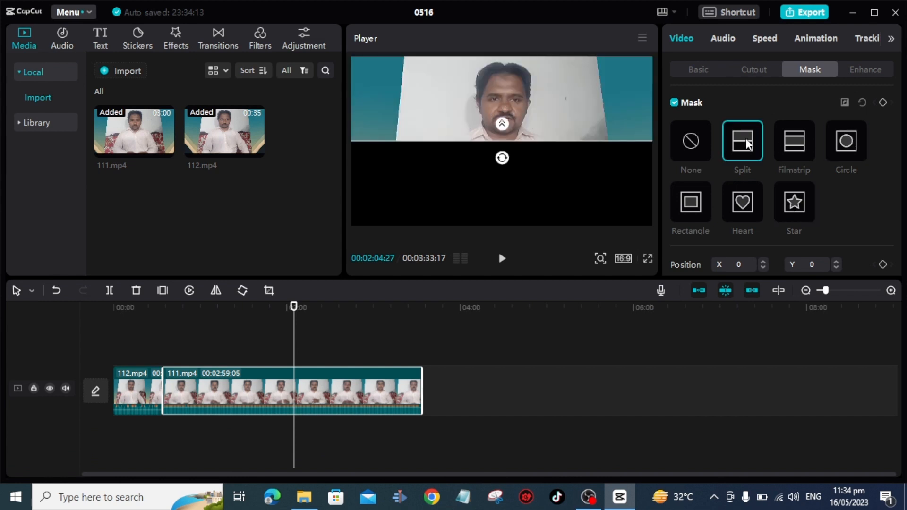
pyautogui.click(699, 144)
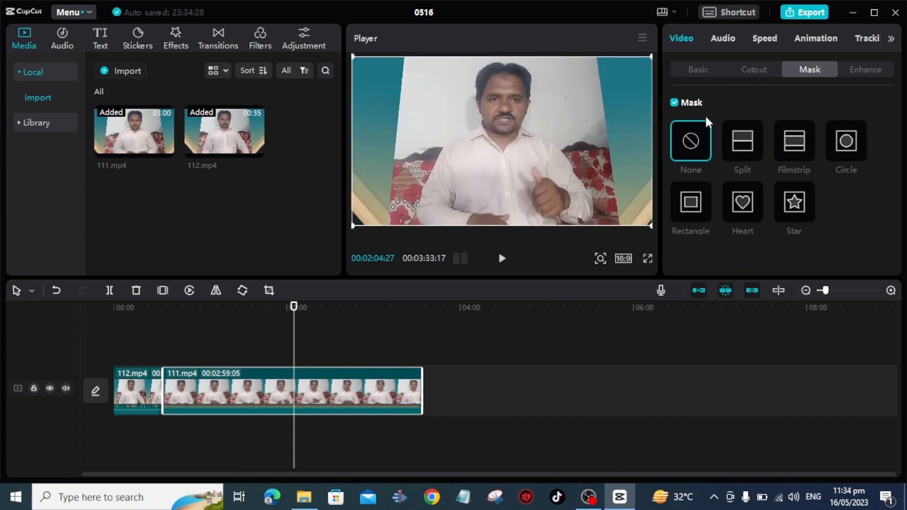
# Turn on the Face enhancement for the clip, apply moderate Smooth and Brighten amounts, and set White teeth to 39
pyautogui.click(860, 73)
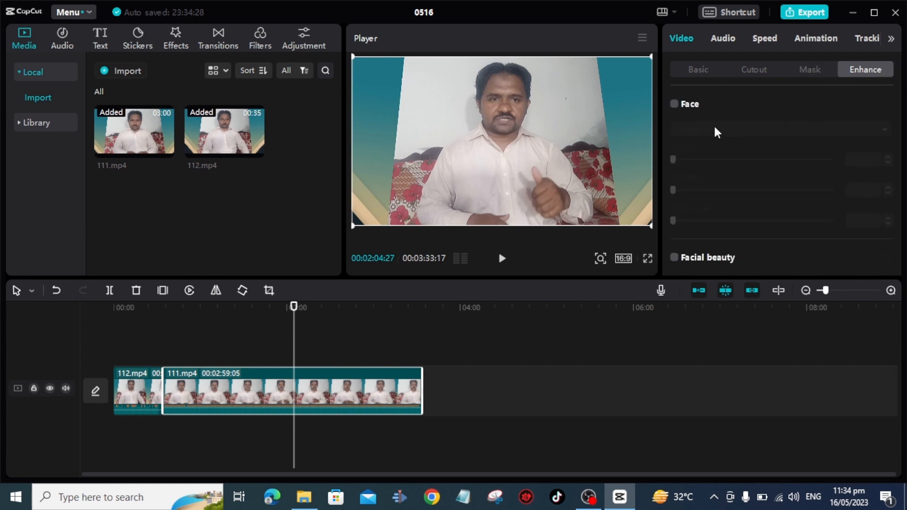
pyautogui.click(674, 105)
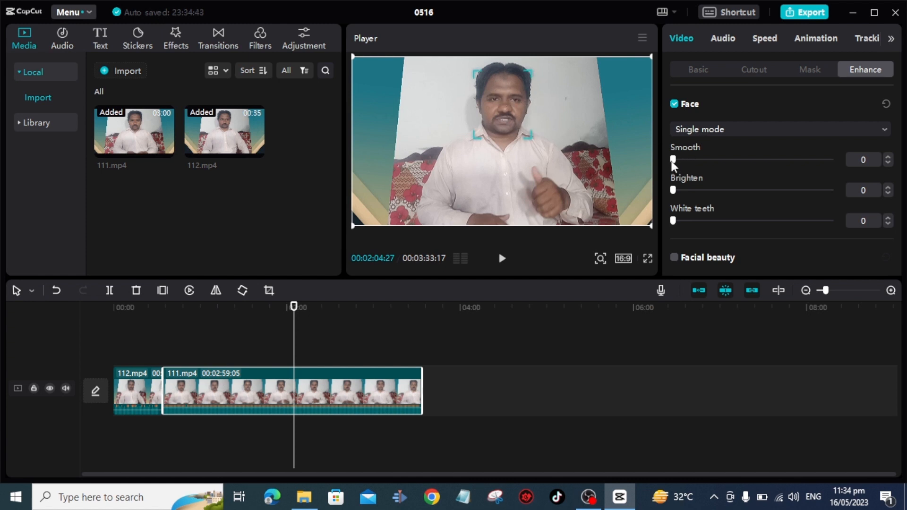
pyautogui.moveTo(673, 160); pyautogui.dragTo(756, 158)
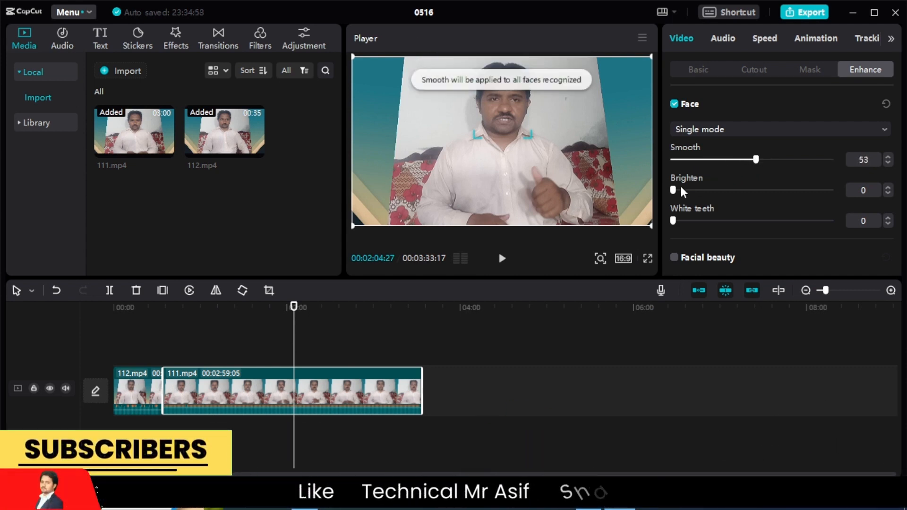
pyautogui.moveTo(693, 188)
pyautogui.mouseDown()
pyautogui.moveTo(737, 190)
pyautogui.moveTo(702, 190)
pyautogui.mouseUp()
pyautogui.moveTo(756, 159); pyautogui.dragTo(707, 161)
pyautogui.moveTo(674, 221); pyautogui.dragTo(735, 210)
# Turn on Facial beauty and try the Thin Face, Chin Length, Short Face and Lower Part adjustments, returning each to 0
pyautogui.scroll(-3, 734, 206)
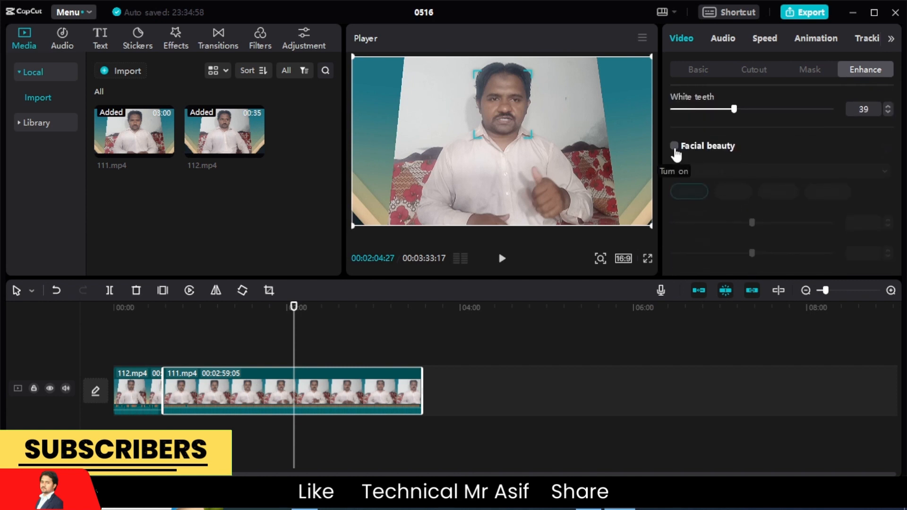
pyautogui.click(674, 146)
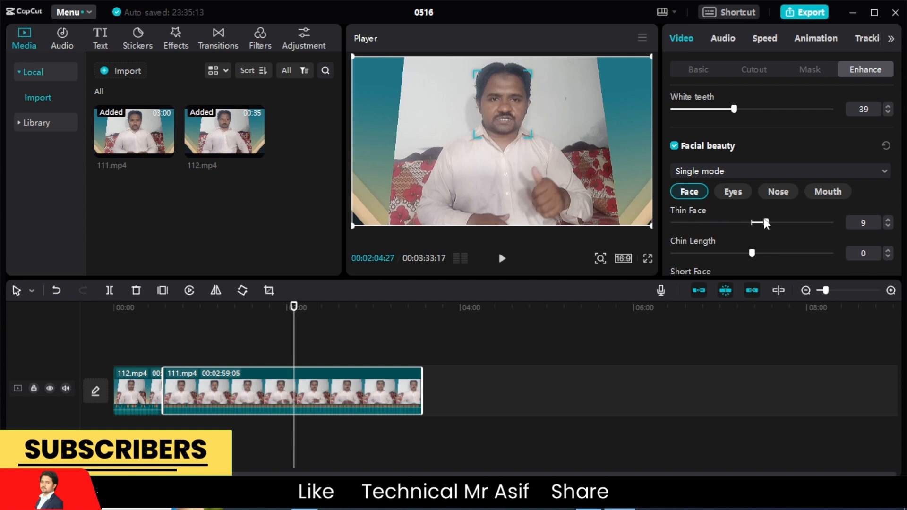
pyautogui.moveTo(752, 220)
pyautogui.mouseDown()
pyautogui.moveTo(718, 223)
pyautogui.moveTo(769, 222)
pyautogui.moveTo(696, 222)
pyautogui.moveTo(746, 221)
pyautogui.moveTo(790, 198)
pyautogui.moveTo(758, 214)
pyautogui.mouseUp()
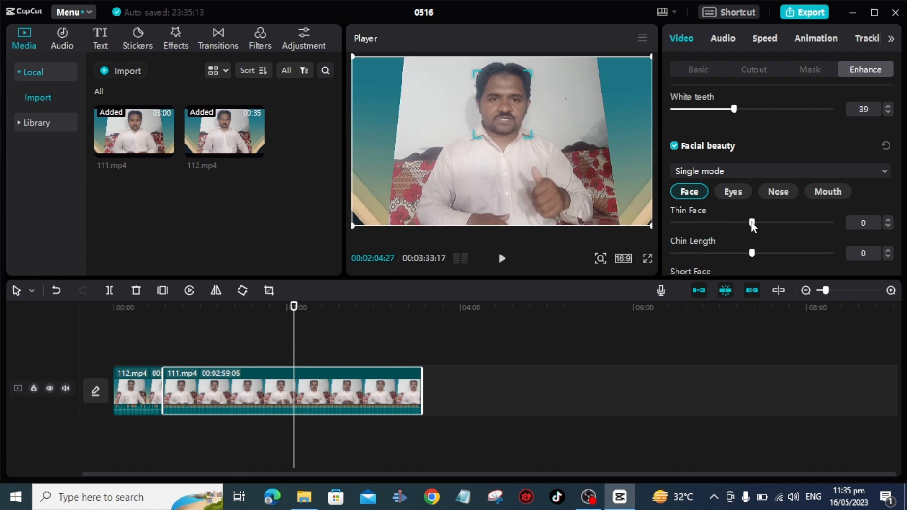
pyautogui.moveTo(751, 253)
pyautogui.mouseDown()
pyautogui.moveTo(788, 254)
pyautogui.moveTo(683, 252)
pyautogui.moveTo(773, 252)
pyautogui.moveTo(690, 254)
pyautogui.moveTo(772, 254)
pyautogui.moveTo(669, 267)
pyautogui.moveTo(779, 257)
pyautogui.moveTo(747, 263)
pyautogui.mouseUp()
pyautogui.scroll(-2, 747, 263)
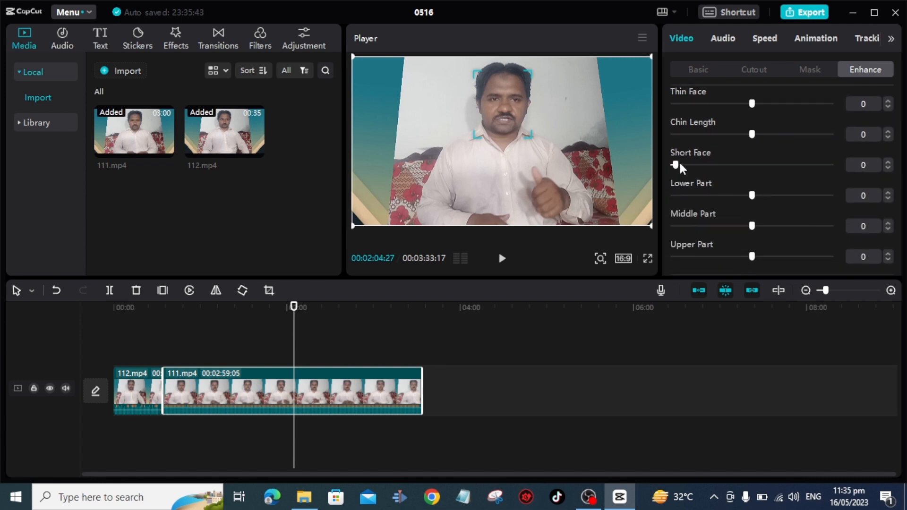
pyautogui.moveTo(679, 165); pyautogui.dragTo(672, 181)
pyautogui.moveTo(752, 195); pyautogui.dragTo(746, 265)
# Turn on the Manual enhancement with brush size 1 and set its strength to 57
pyautogui.scroll(-2, 747, 265)
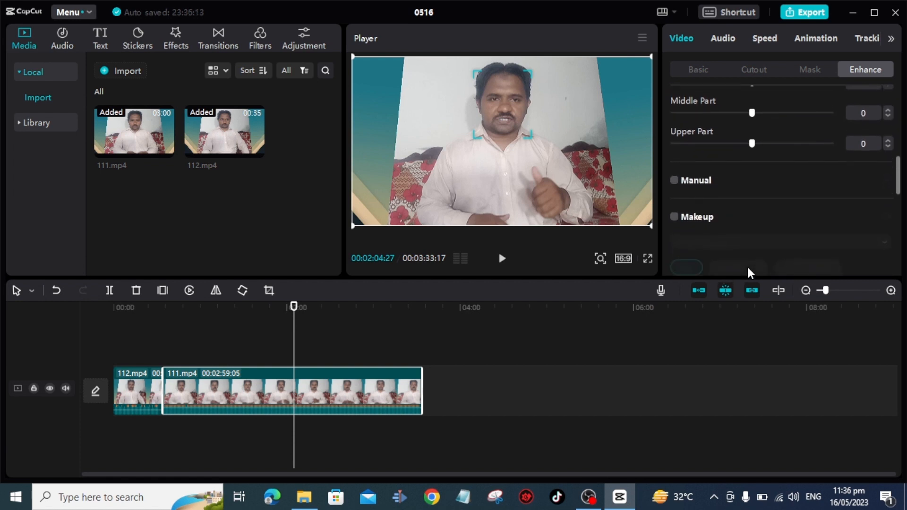
pyautogui.click(674, 177)
pyautogui.moveTo(698, 235); pyautogui.dragTo(663, 230)
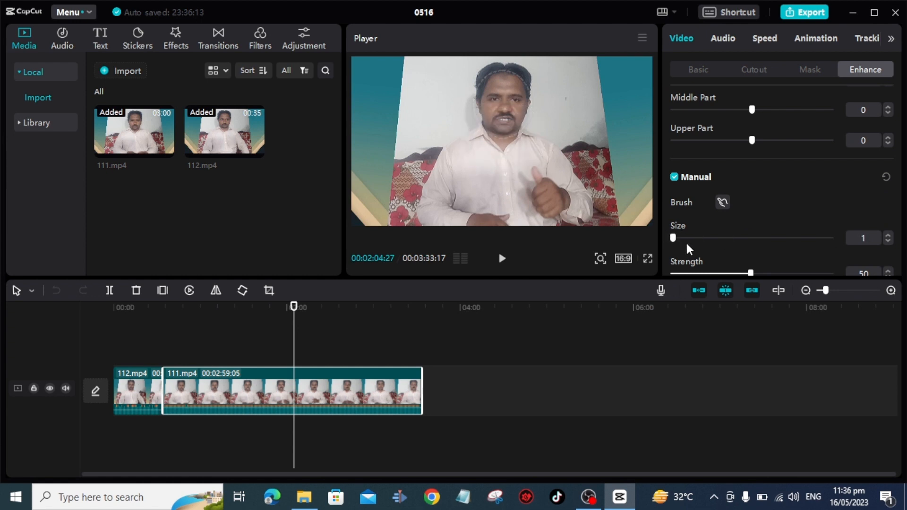
pyautogui.scroll(-3, 689, 250)
pyautogui.moveTo(752, 165)
pyautogui.mouseDown()
pyautogui.moveTo(715, 171)
pyautogui.moveTo(787, 166)
pyautogui.moveTo(761, 166)
pyautogui.mouseUp()
# Turn on Makeup, try the first two looks including mystic, and apply the "Free Frec..." look to the face
pyautogui.click(673, 202)
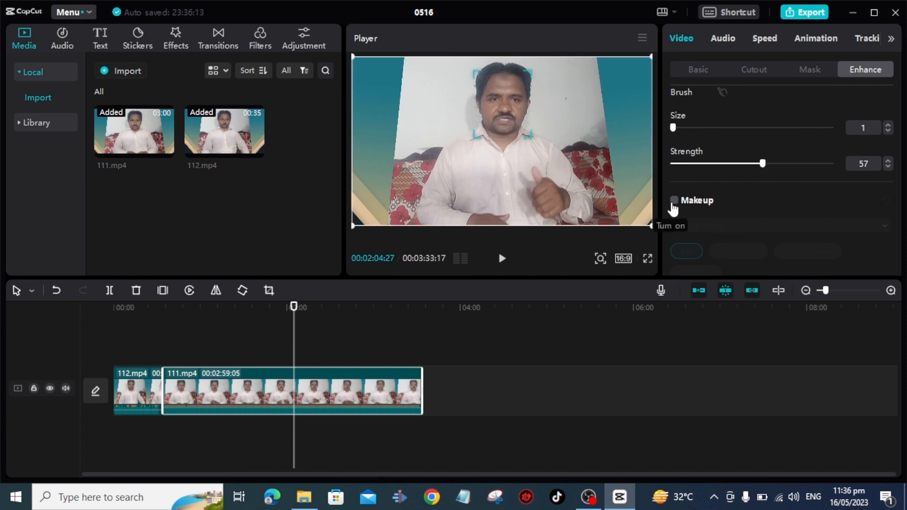
pyautogui.scroll(-5, 703, 225)
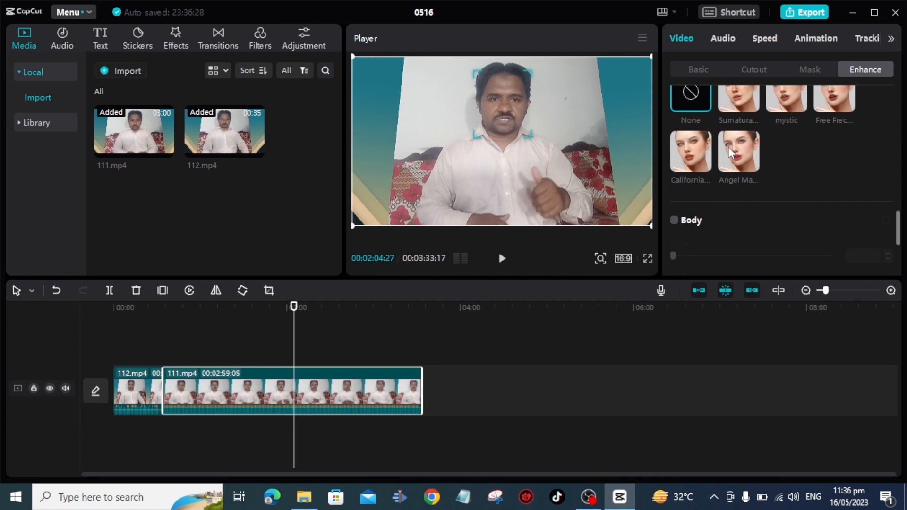
pyautogui.scroll(1, 728, 146)
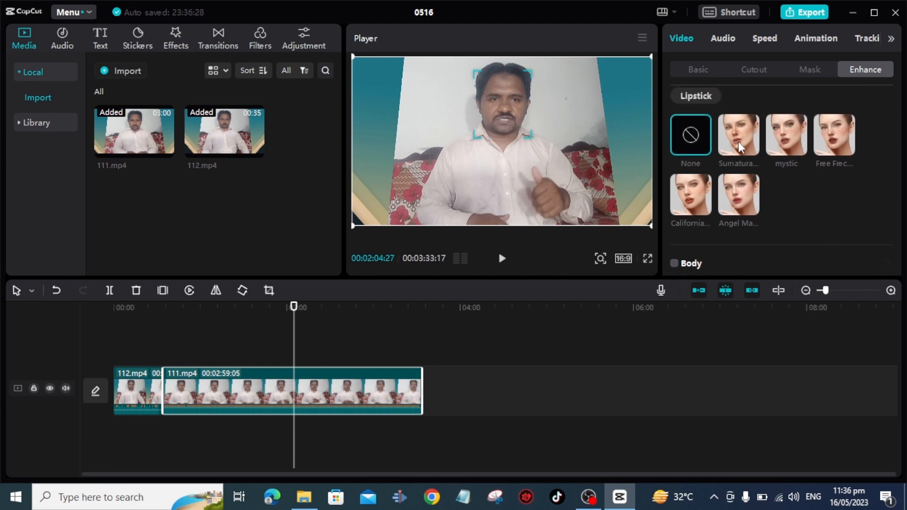
pyautogui.click(738, 141)
pyautogui.click(778, 143)
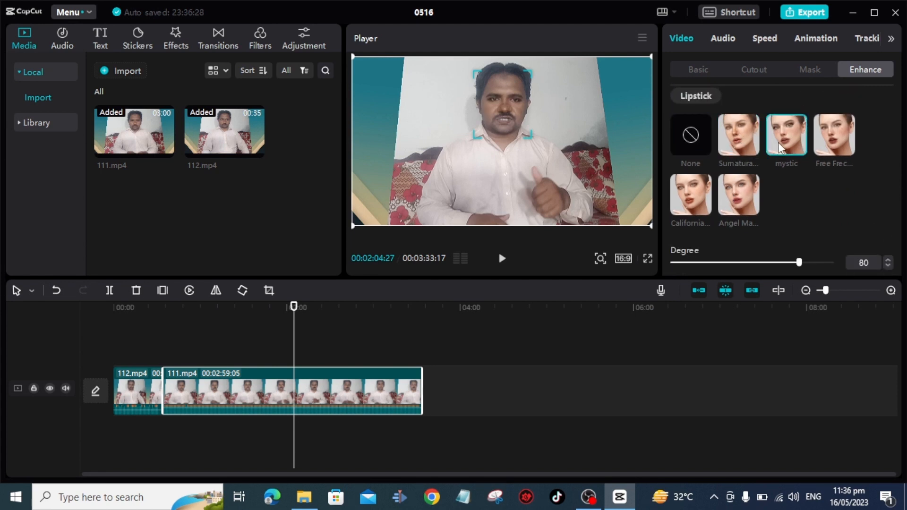
pyautogui.click(823, 140)
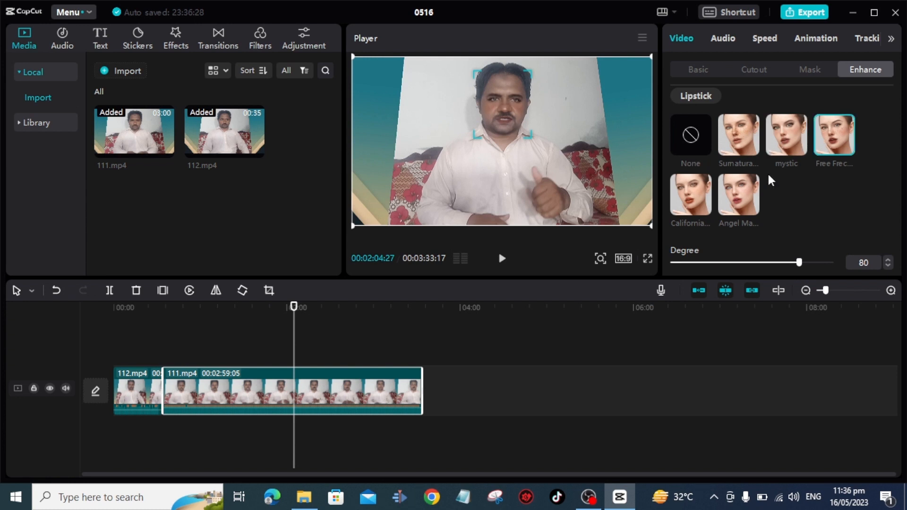
# Try the "Angel Ma..." and "California..." makeup looks on the face, and set the makeup look to None
pyautogui.click(747, 188)
pyautogui.click(694, 195)
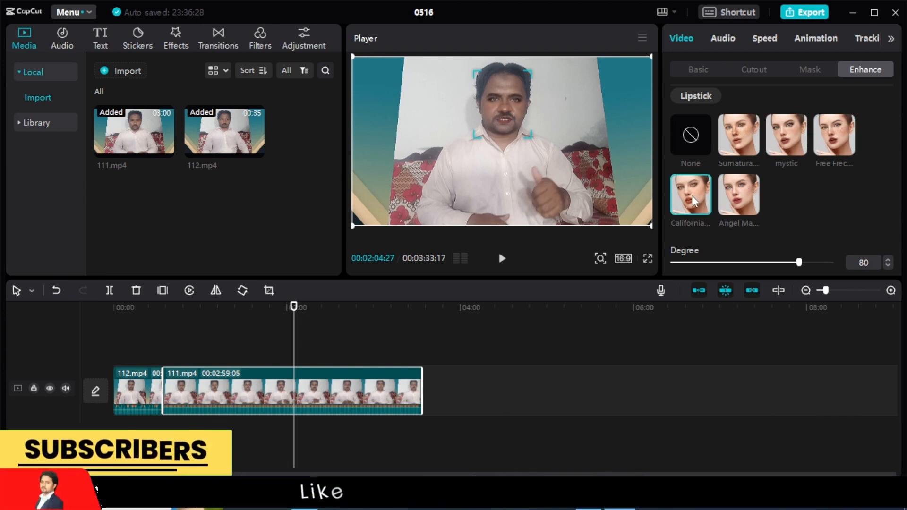
pyautogui.click(691, 137)
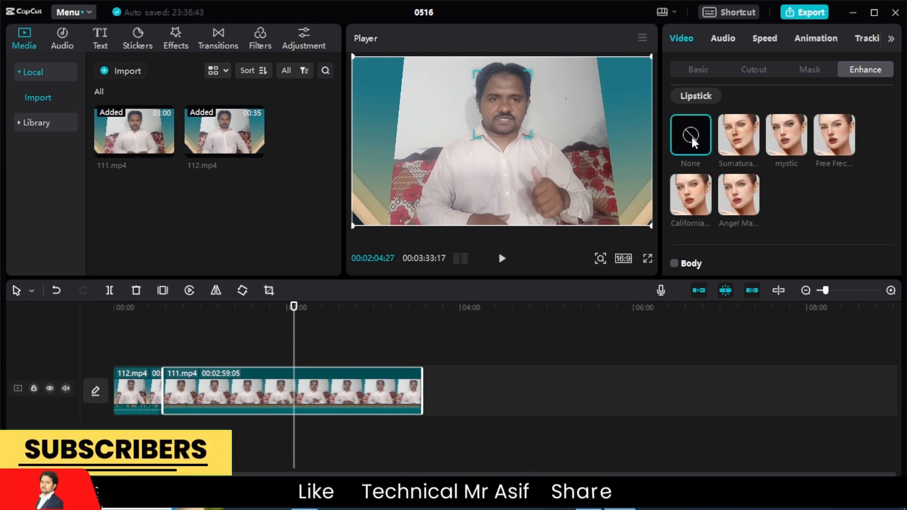
pyautogui.scroll(10, 704, 186)
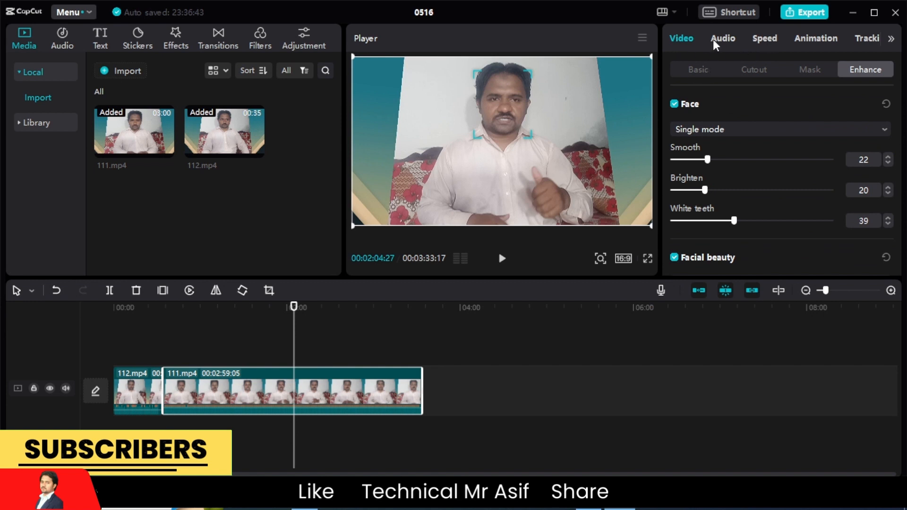
# Try the 111.mp4 clip at 1.3x, 0.7x, 1.0x and 1.2x speed, and set its speed to 1.1x
pyautogui.click(762, 37)
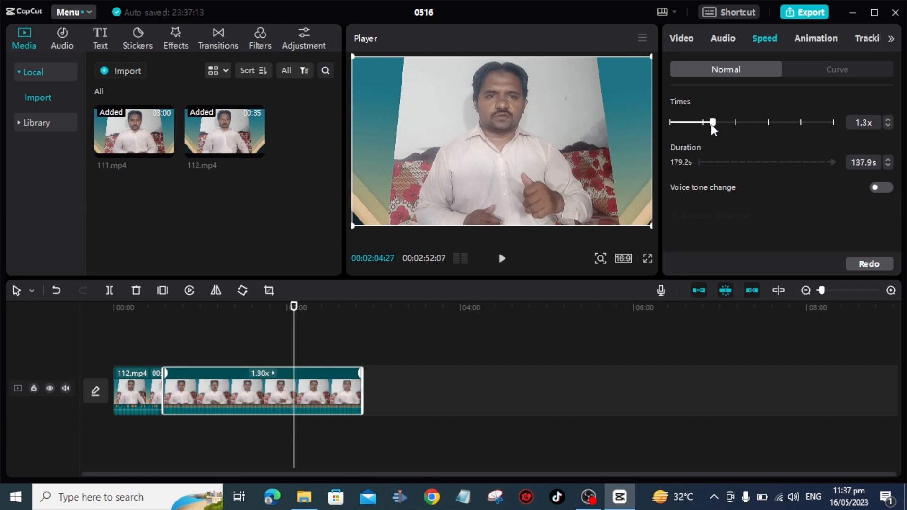
pyautogui.moveTo(710, 124); pyautogui.dragTo(694, 128)
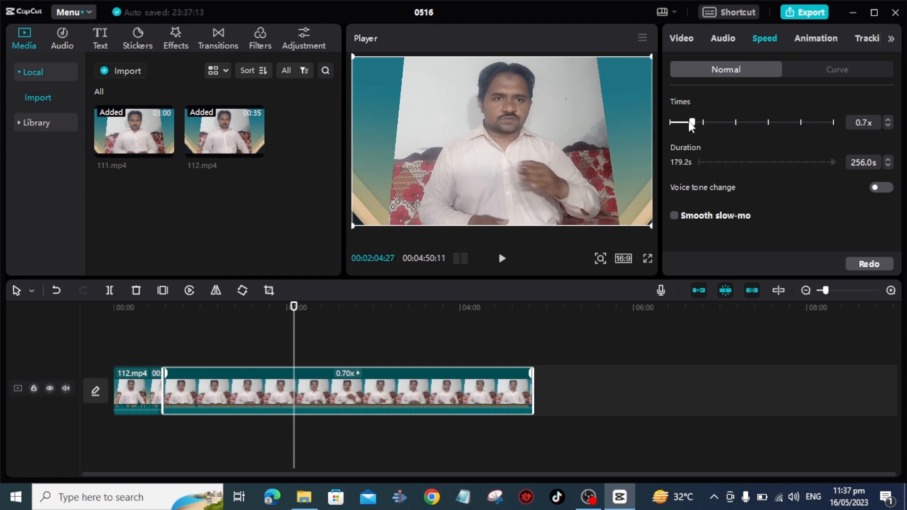
pyautogui.moveTo(693, 125); pyautogui.dragTo(703, 123)
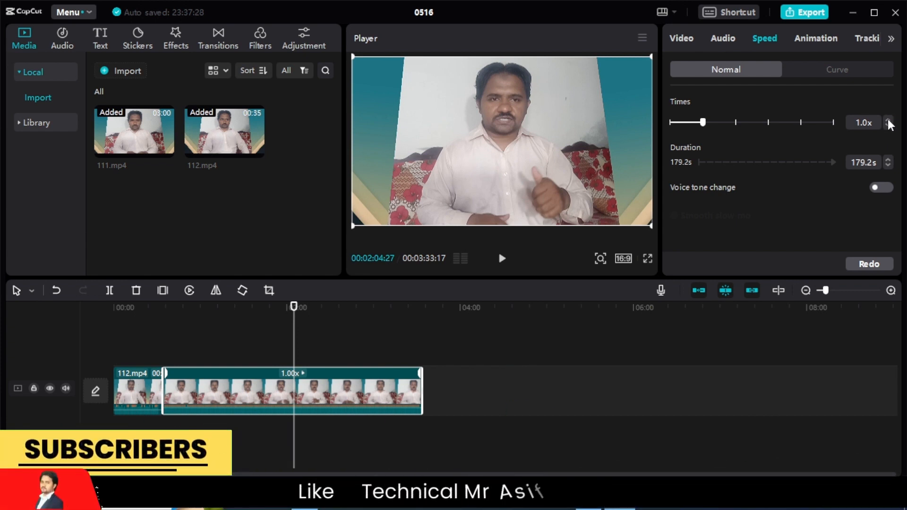
pyautogui.click(888, 120)
pyautogui.click(888, 120)
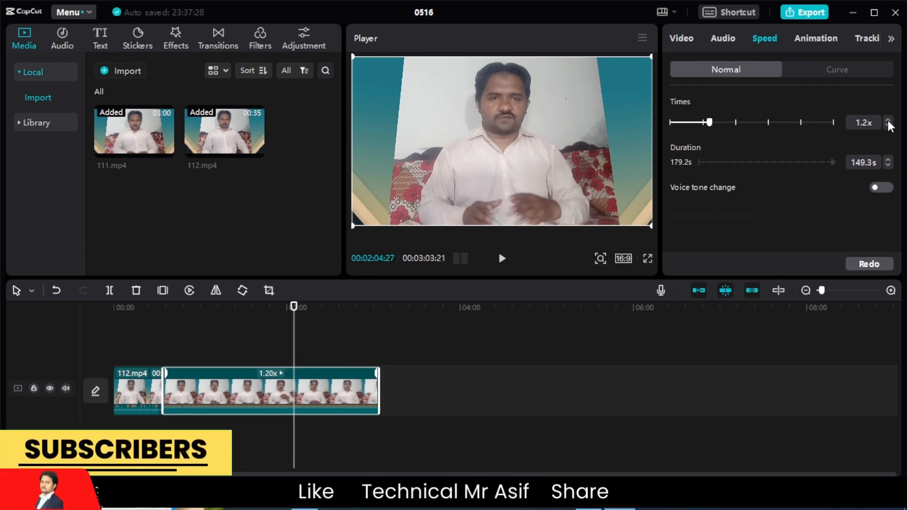
pyautogui.click(888, 127)
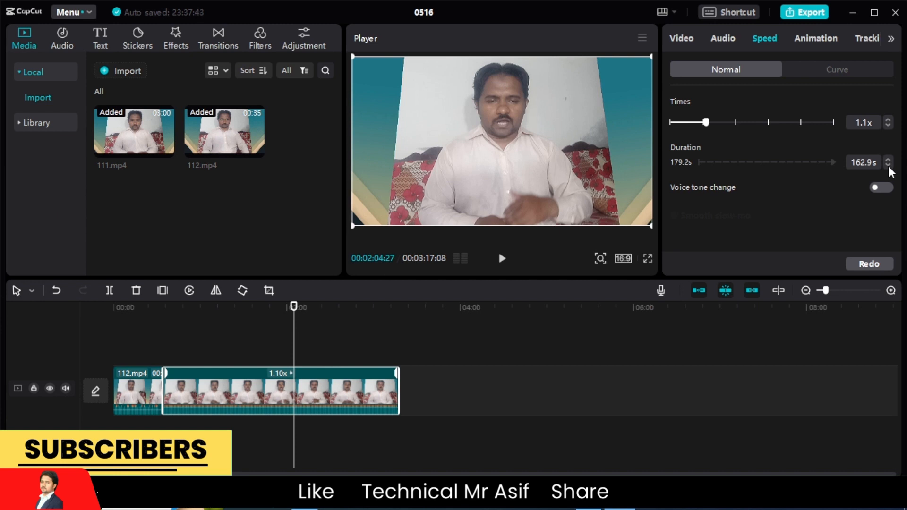
# Step the clip's speed duration up and down and set it to 157.9 s
pyautogui.click(888, 165)
pyautogui.click(888, 165)
pyautogui.click(888, 165)
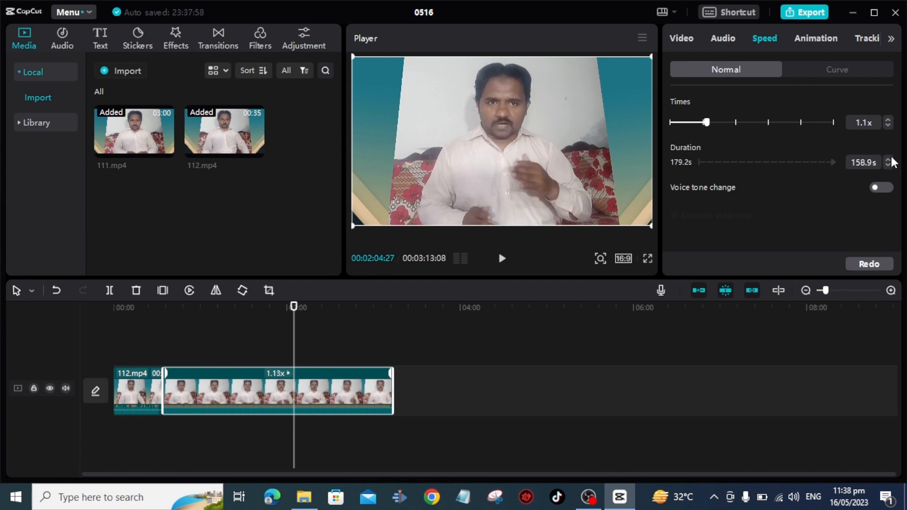
pyautogui.click(890, 164)
pyautogui.click(887, 161)
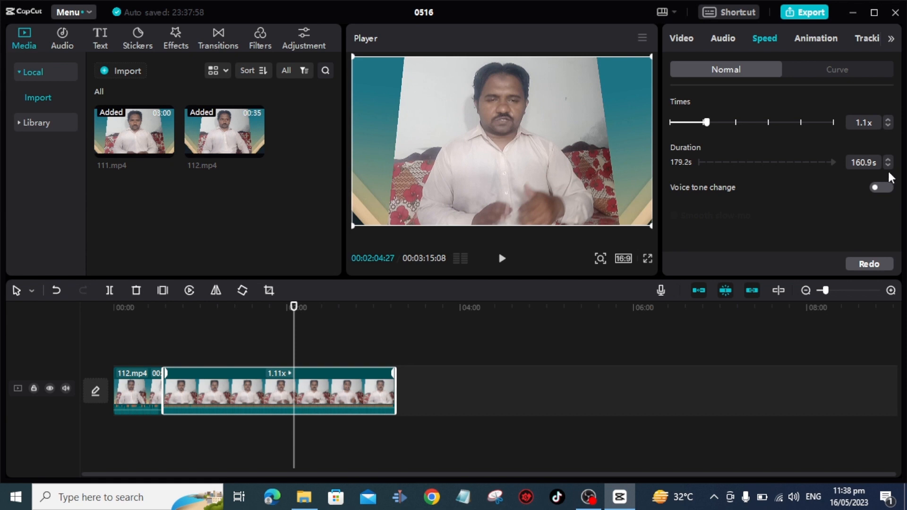
pyautogui.click(889, 166)
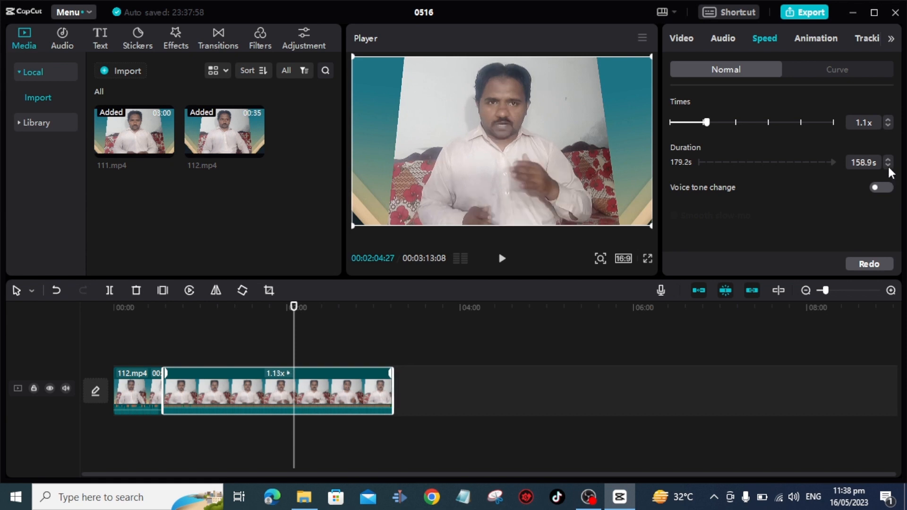
pyautogui.click(887, 165)
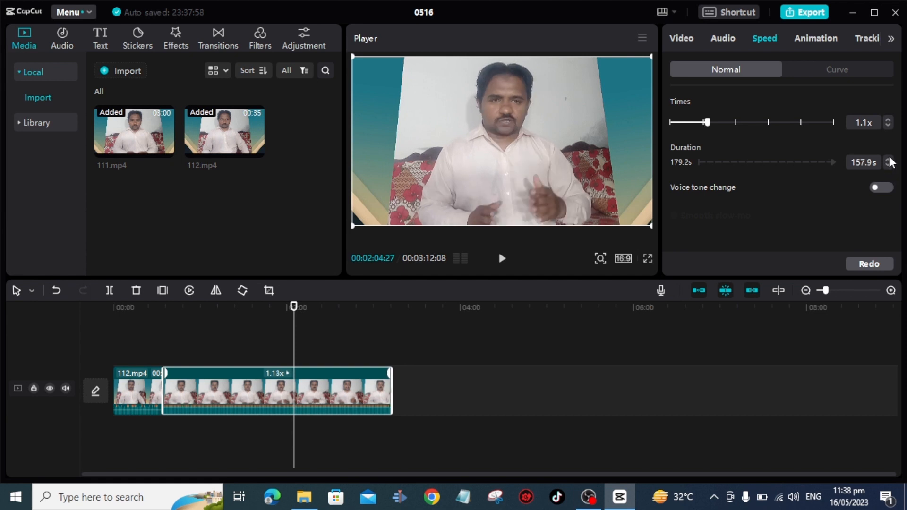
pyautogui.click(889, 190)
# Apply the Montage speed curve to the 111.mp4 clip and review the curve's shape and the other presets
pyautogui.click(818, 76)
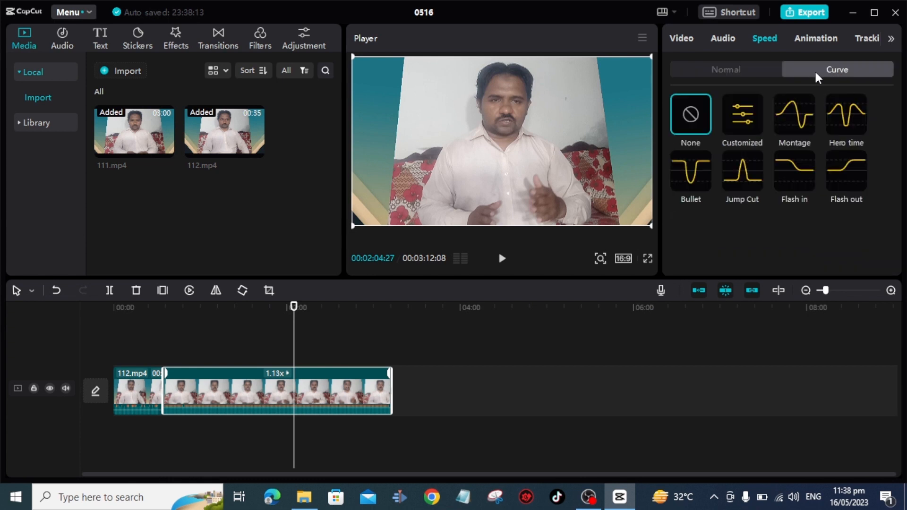
pyautogui.click(799, 119)
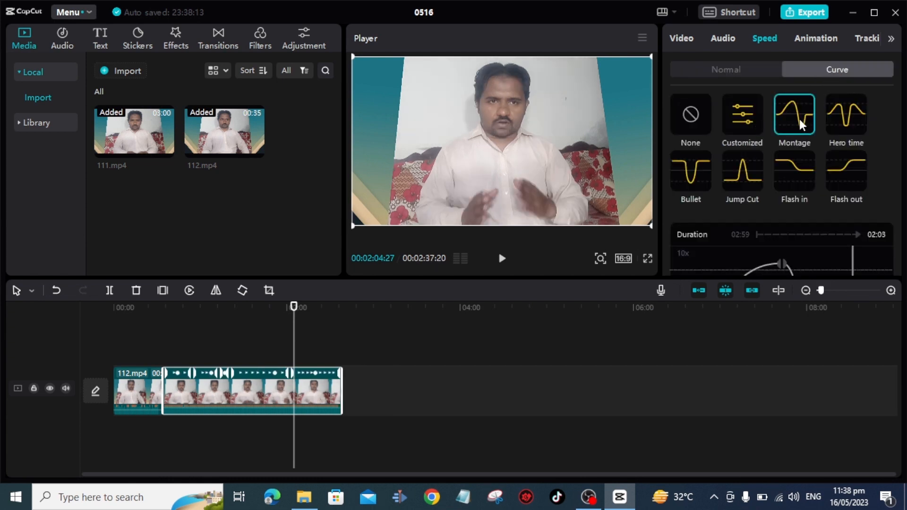
pyautogui.scroll(-3, 787, 219)
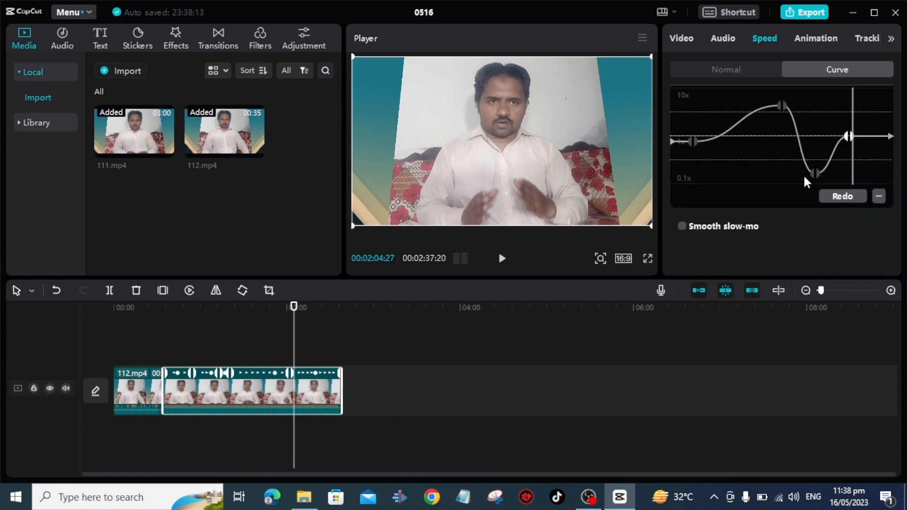
pyautogui.scroll(2, 806, 182)
pyautogui.scroll(1, 805, 181)
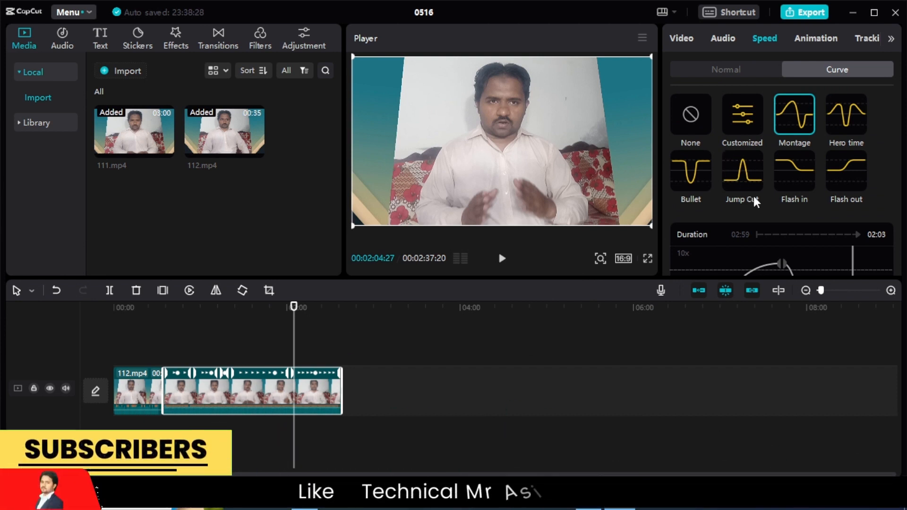
pyautogui.scroll(-1, 753, 197)
pyautogui.scroll(2, 752, 193)
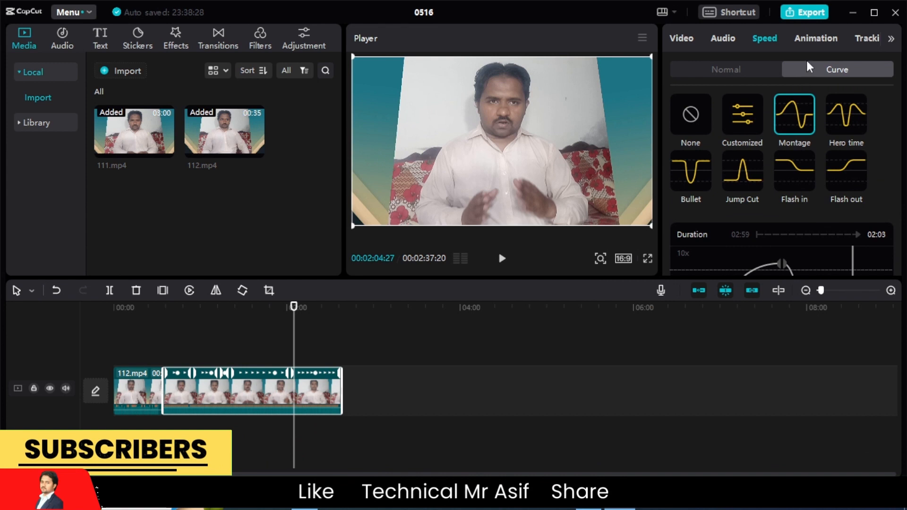
# Try the "Rota...ning", Fade In, Spin Left and Slide Left entrance animations, and apply Slide Right to the clip
pyautogui.click(813, 38)
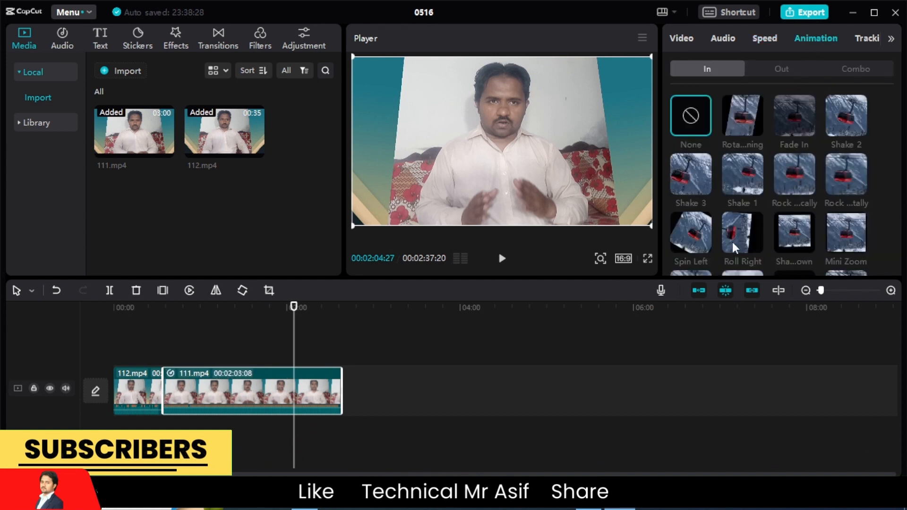
pyautogui.click(750, 112)
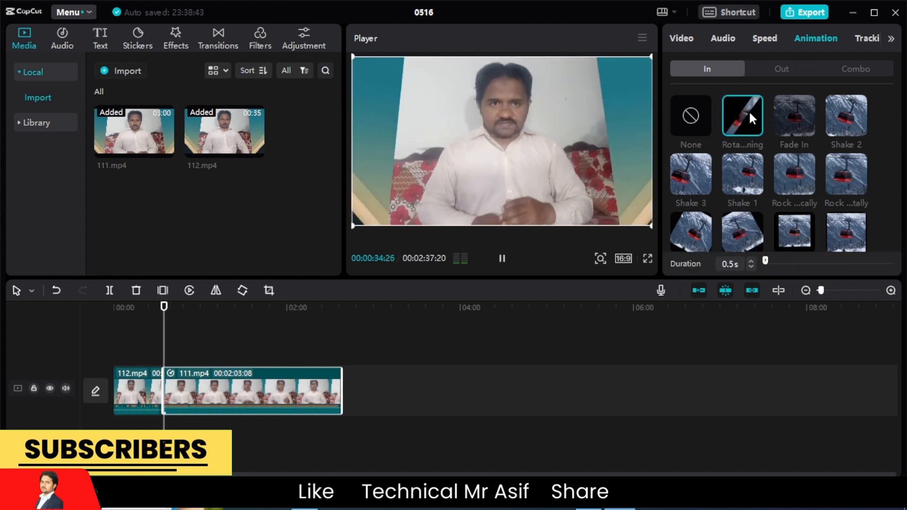
pyautogui.click(790, 109)
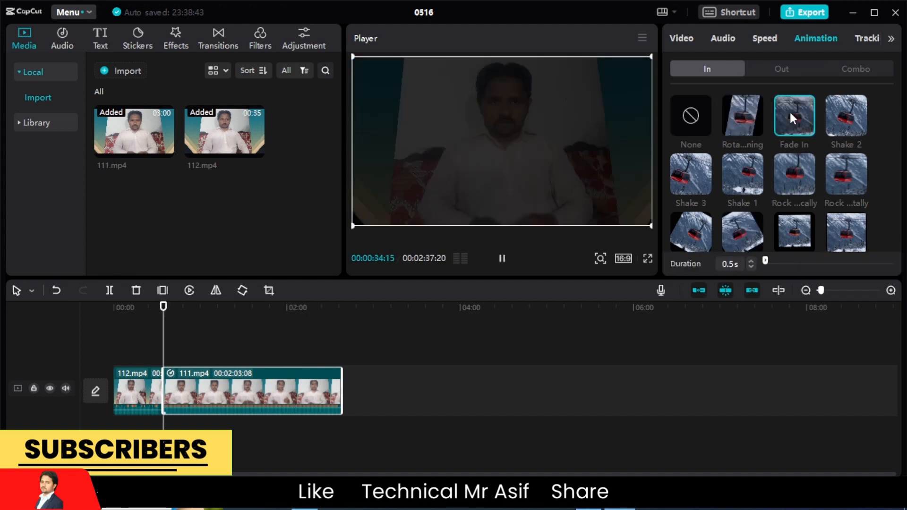
pyautogui.click(690, 231)
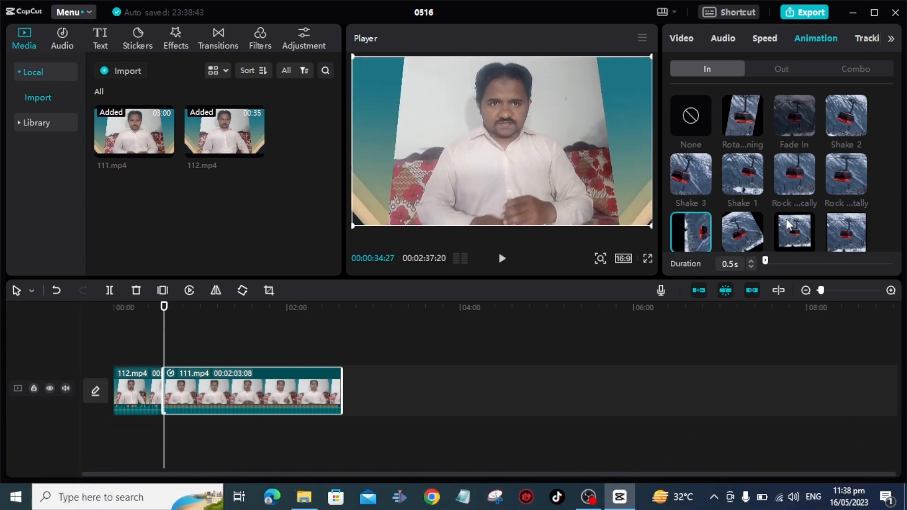
pyautogui.scroll(-3, 786, 225)
pyautogui.scroll(4, 791, 219)
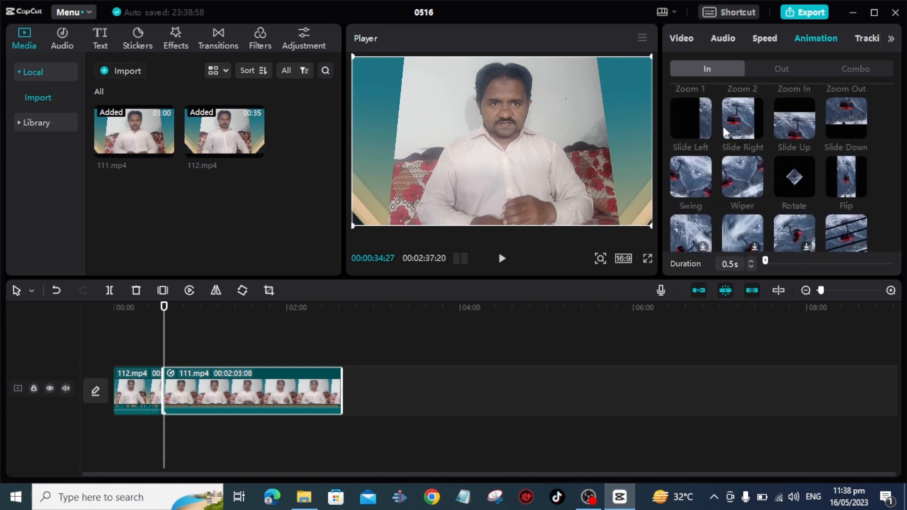
pyautogui.click(693, 129)
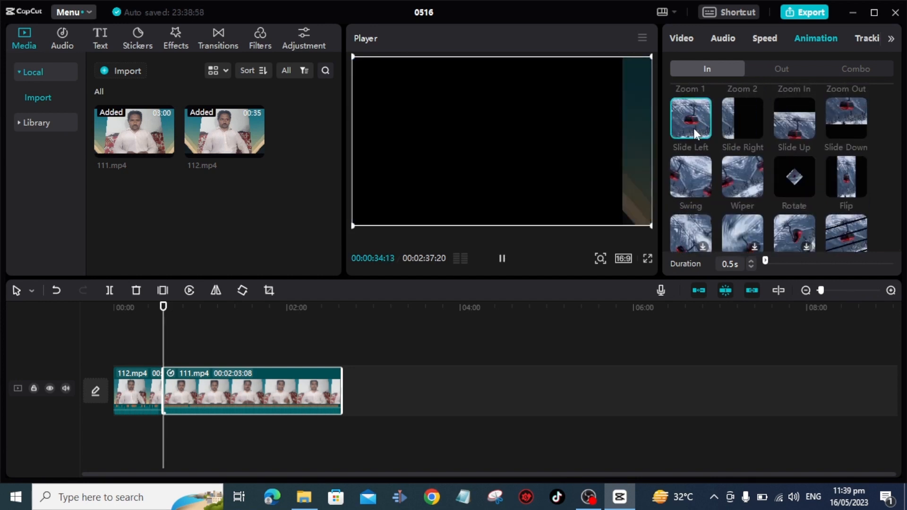
pyautogui.click(744, 120)
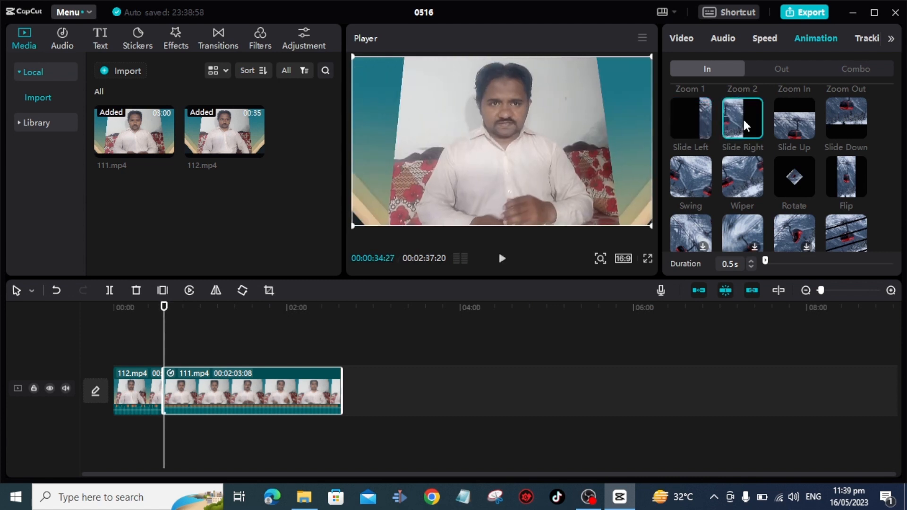
pyautogui.scroll(2, 743, 117)
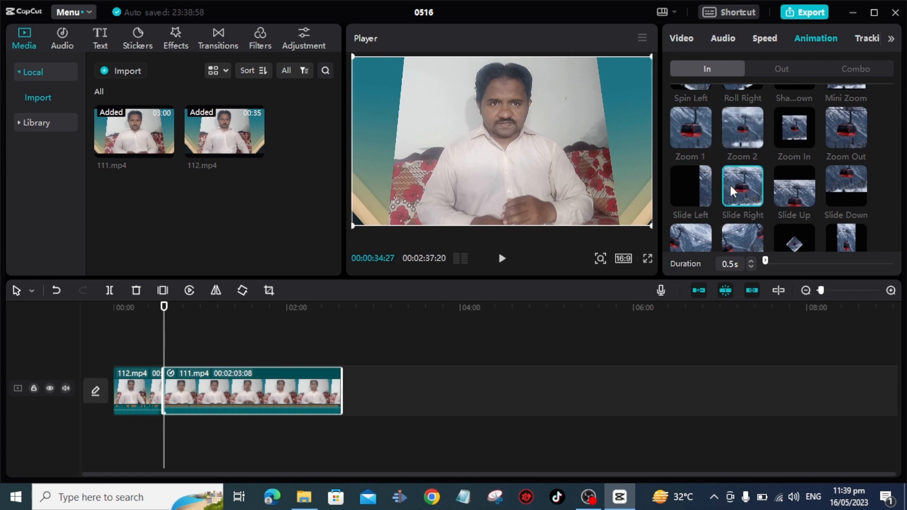
# Try the "Rota...sing" and Fade Out exit animations on the clip, and apply the Slide Up exit animation
pyautogui.click(789, 72)
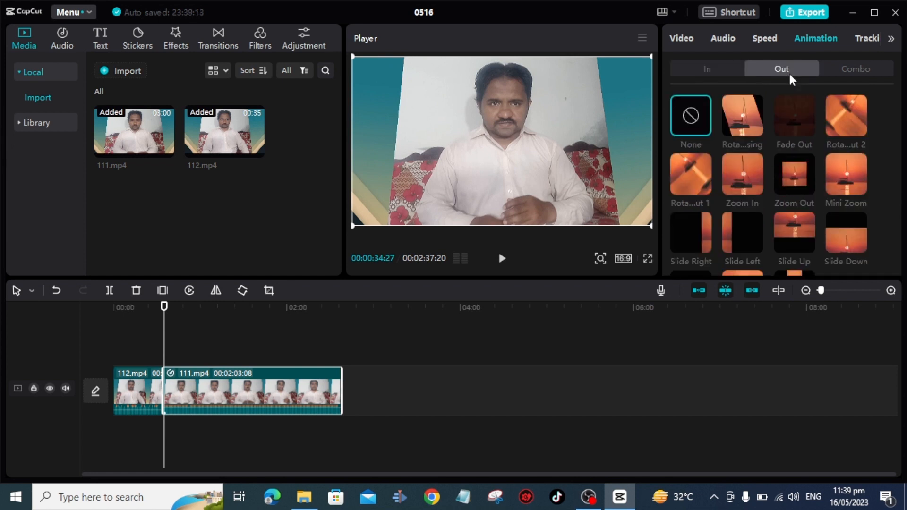
pyautogui.click(753, 113)
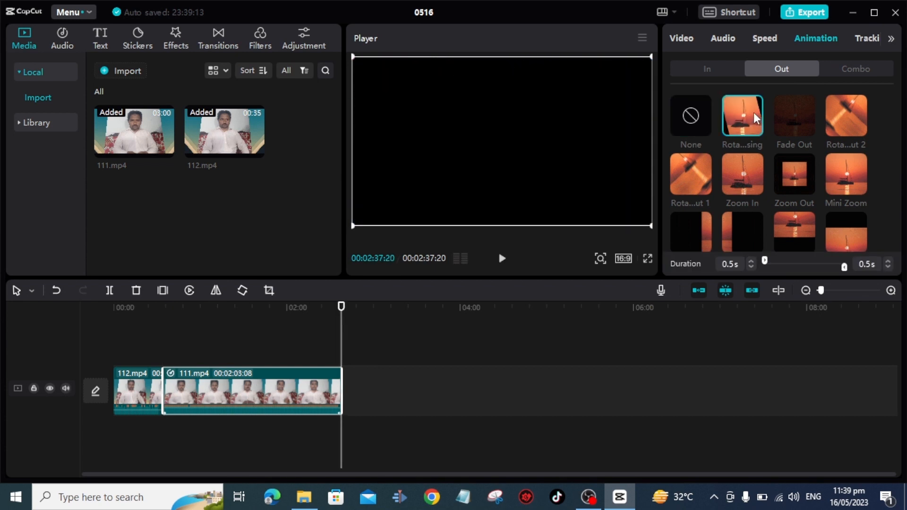
pyautogui.click(809, 126)
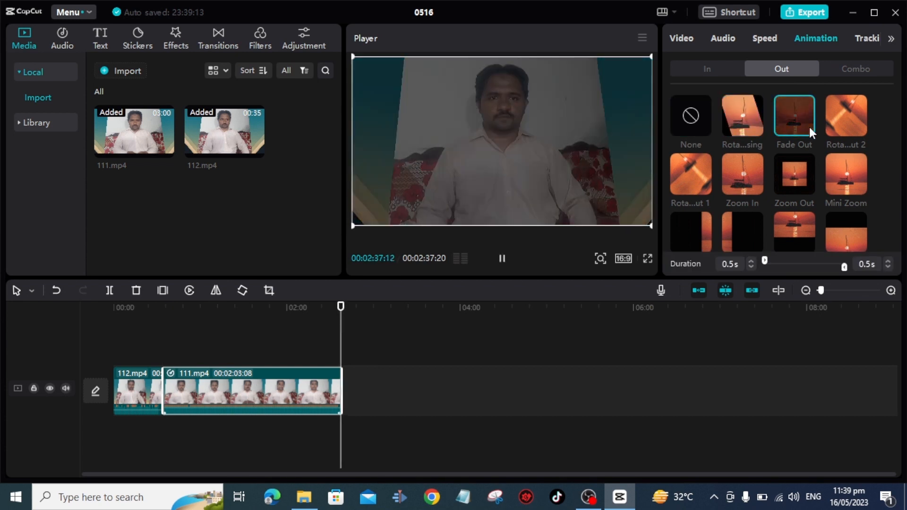
pyautogui.click(797, 216)
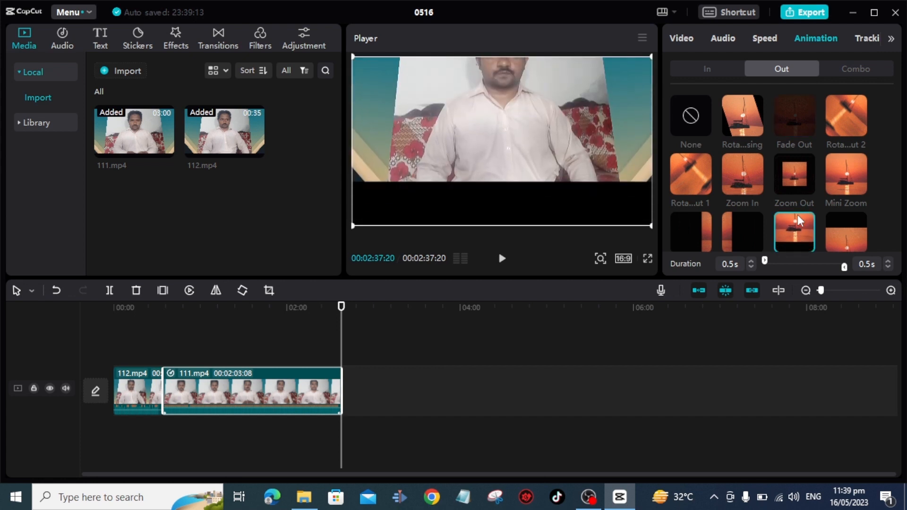
# Try the "Wave...lide" and "Stret...stort" combo animations on the clip, reset the combo animation to None, and return to the entrance animations
pyautogui.click(849, 68)
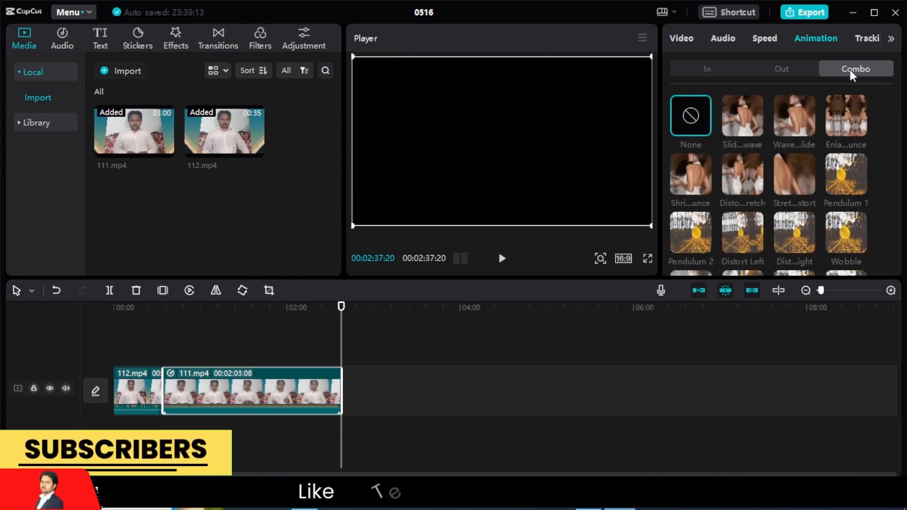
pyautogui.click(788, 121)
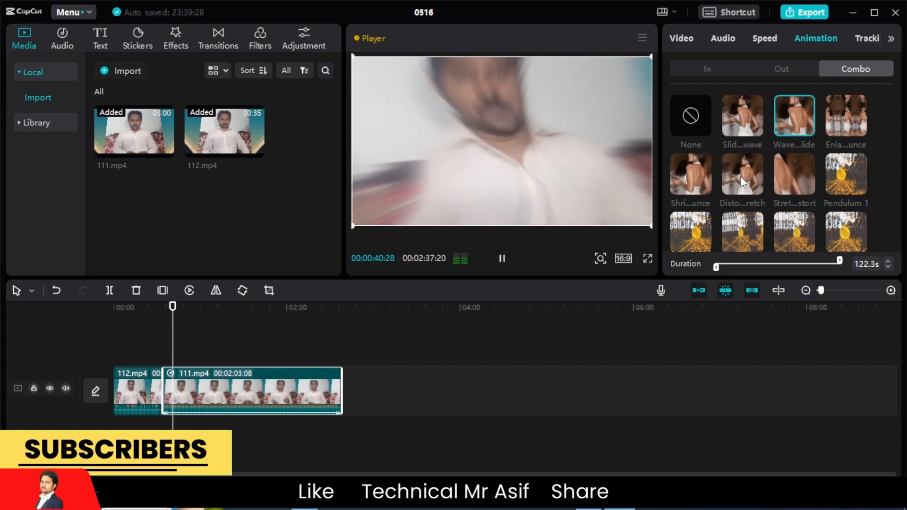
pyautogui.click(795, 162)
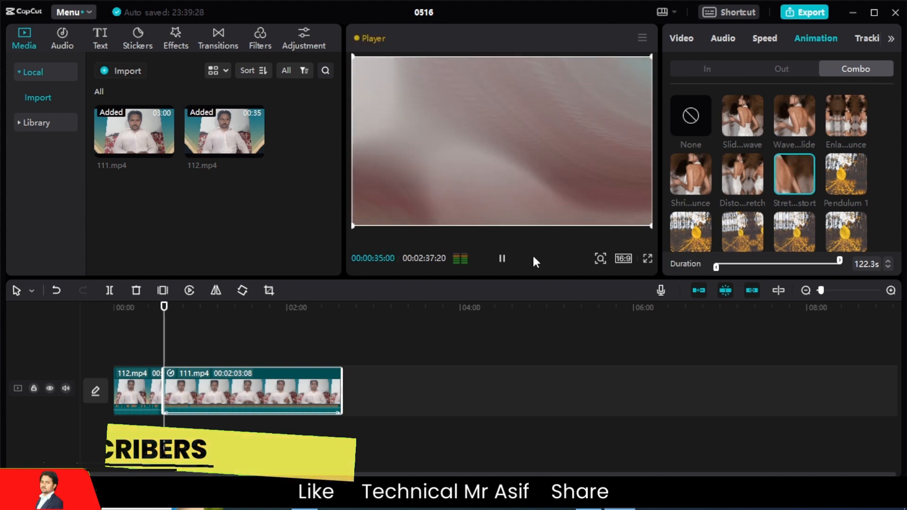
pyautogui.click(502, 260)
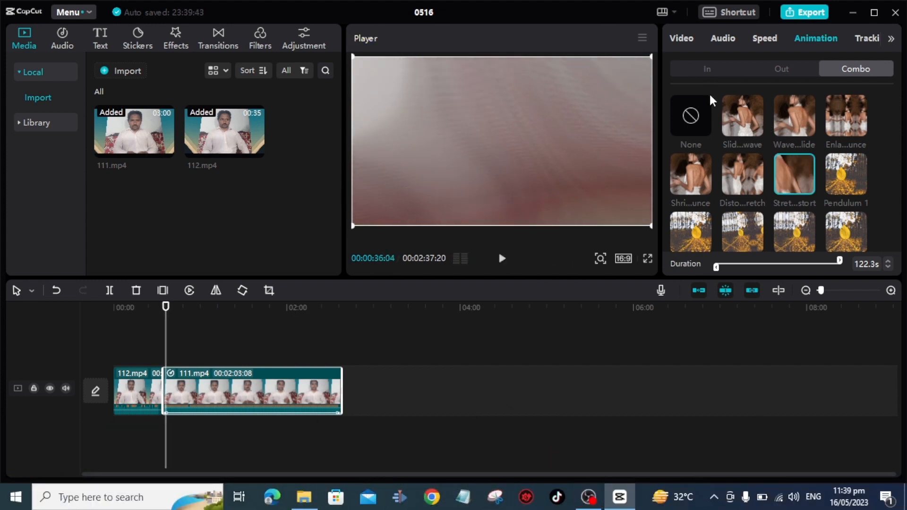
pyautogui.click(696, 121)
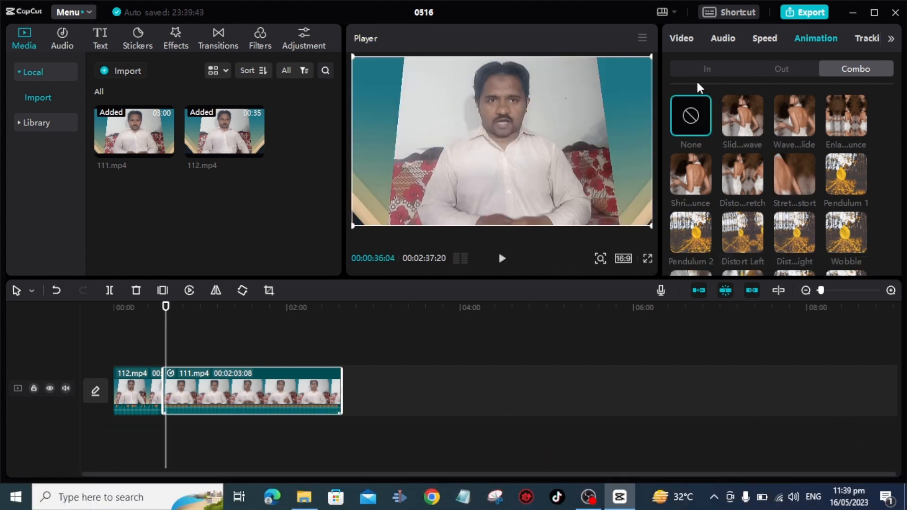
pyautogui.click(699, 67)
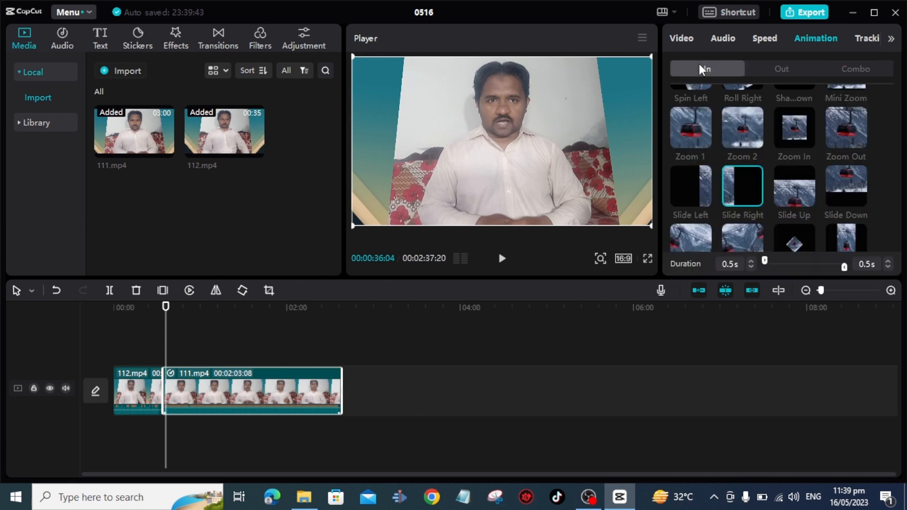
# Turn on motion tracking for the 111.mp4 clip and place the tracking box over the man's face
pyautogui.click(866, 41)
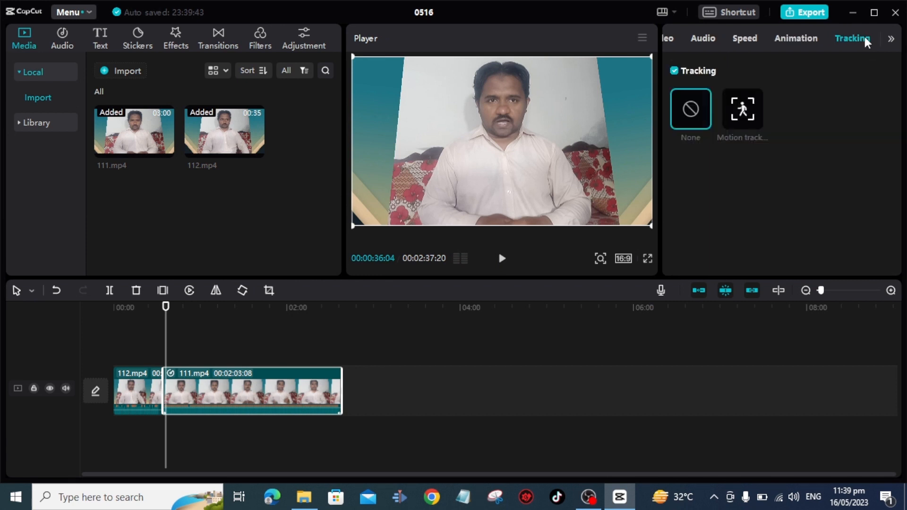
pyautogui.click(754, 116)
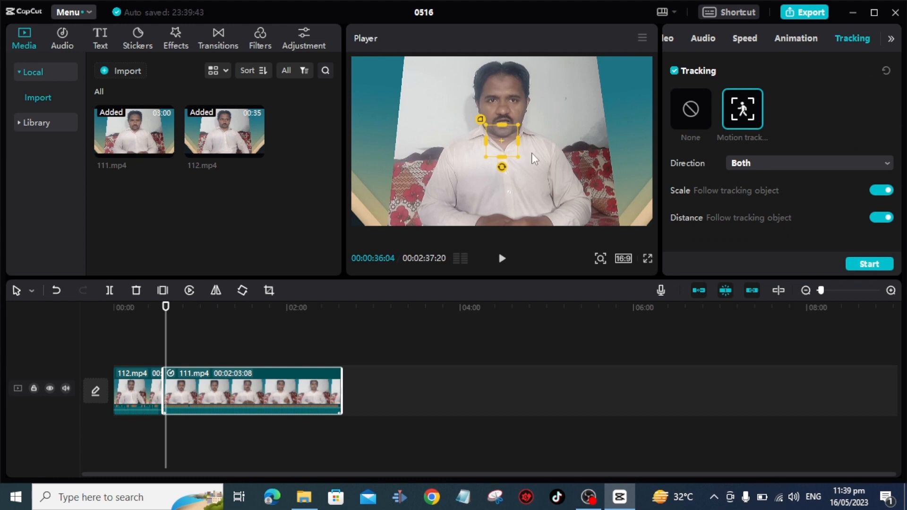
pyautogui.moveTo(502, 141); pyautogui.dragTo(500, 101)
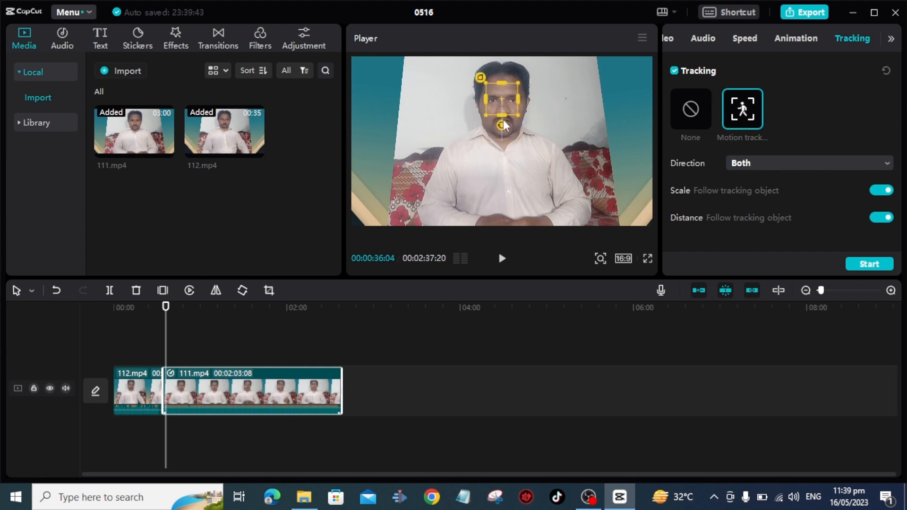
pyautogui.moveTo(507, 133); pyautogui.dragTo(505, 134)
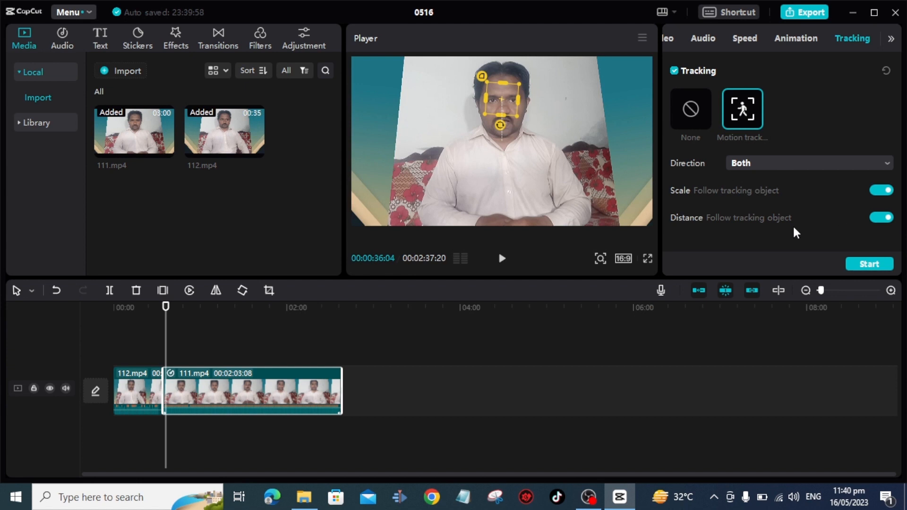
# Set the motion tracking direction to Forward, and enlarge the tracking box and move it onto the side of the man's shirt
pyautogui.click(830, 164)
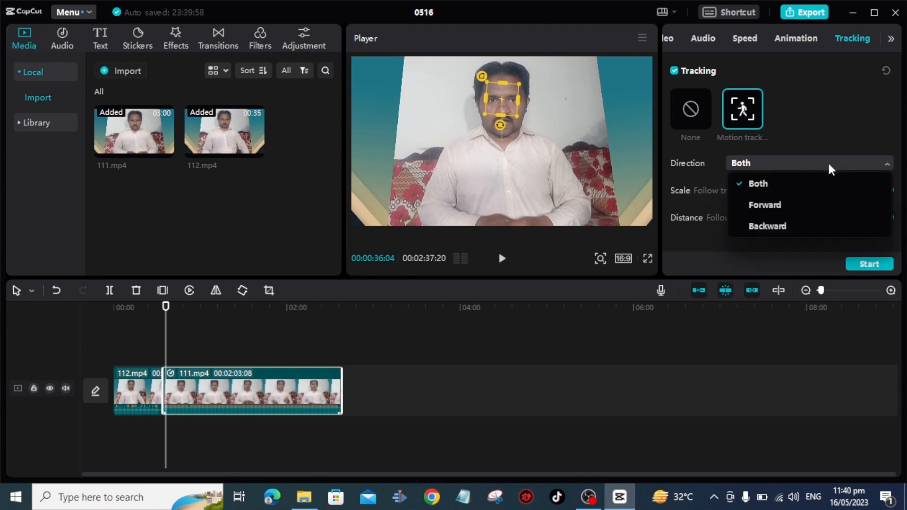
pyautogui.click(799, 202)
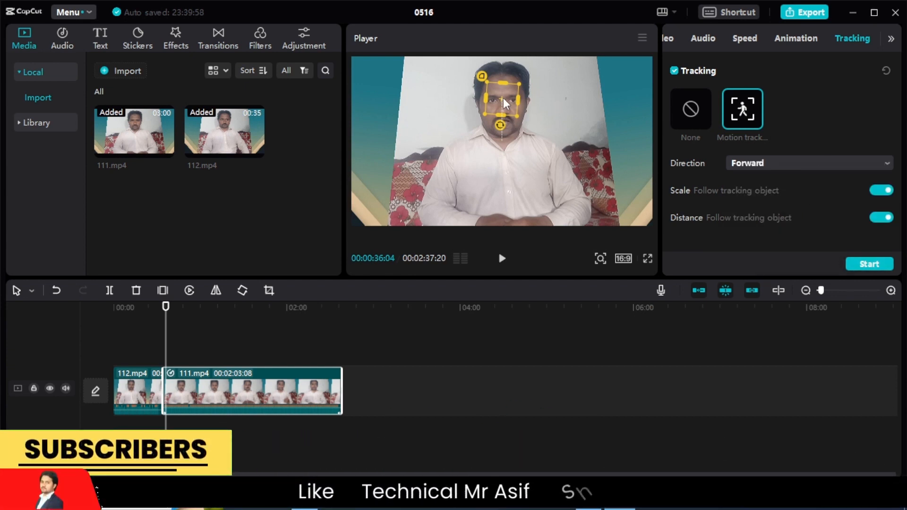
pyautogui.moveTo(503, 97); pyautogui.dragTo(548, 155)
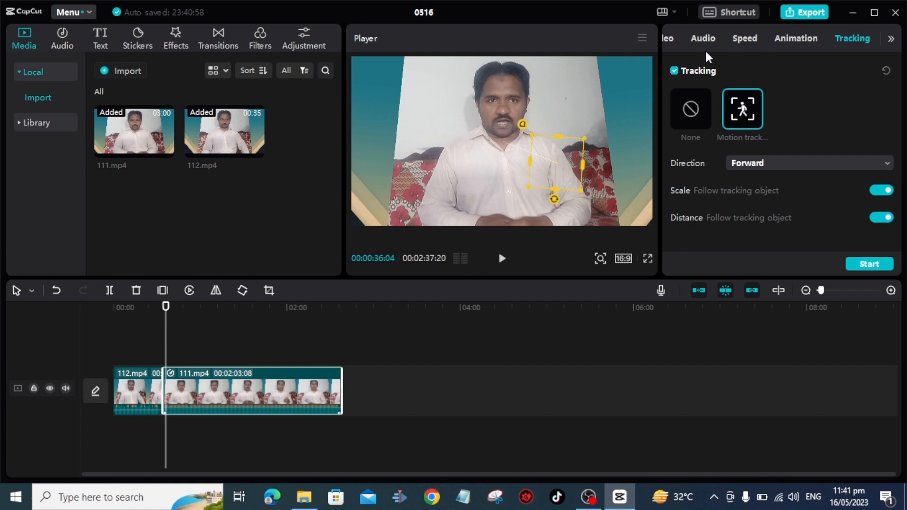
# Enable chroma key on the 111.mp4 clip and pick the teal background beside the wall as the key colour
pyautogui.click(668, 40)
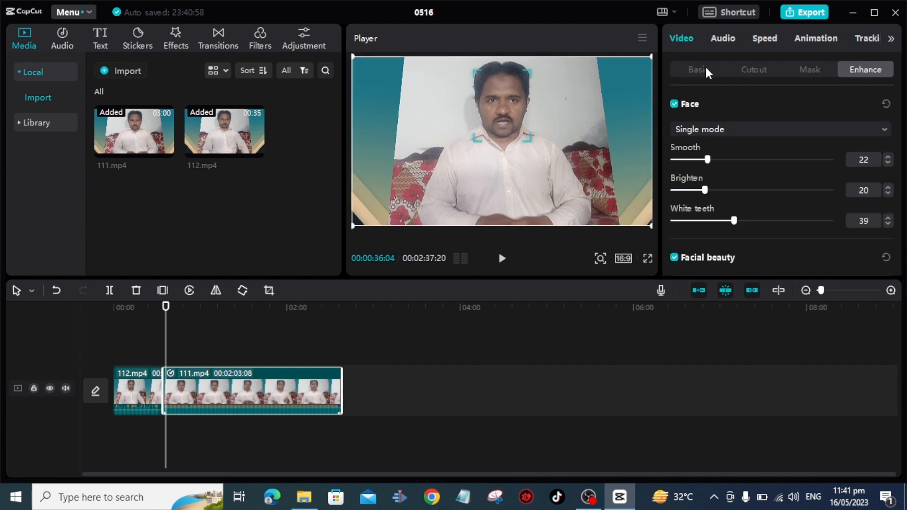
pyautogui.click(759, 72)
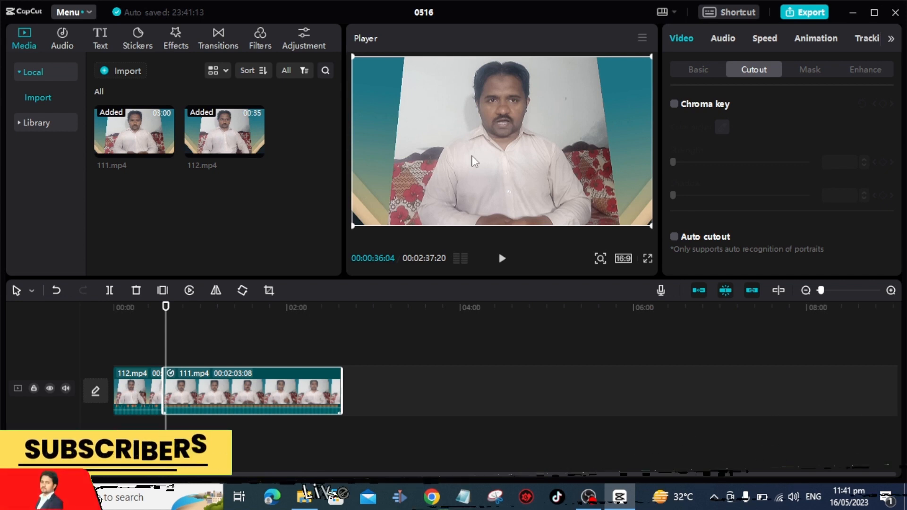
pyautogui.click(674, 104)
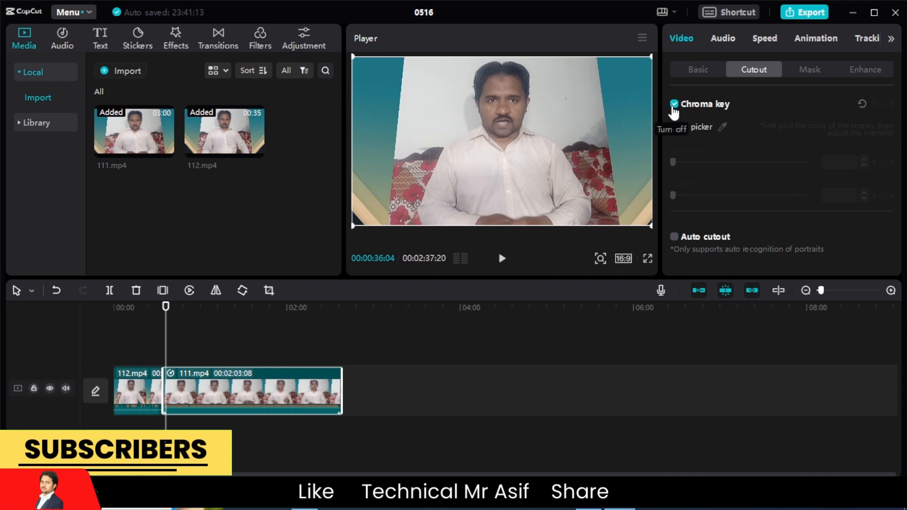
pyautogui.click(728, 130)
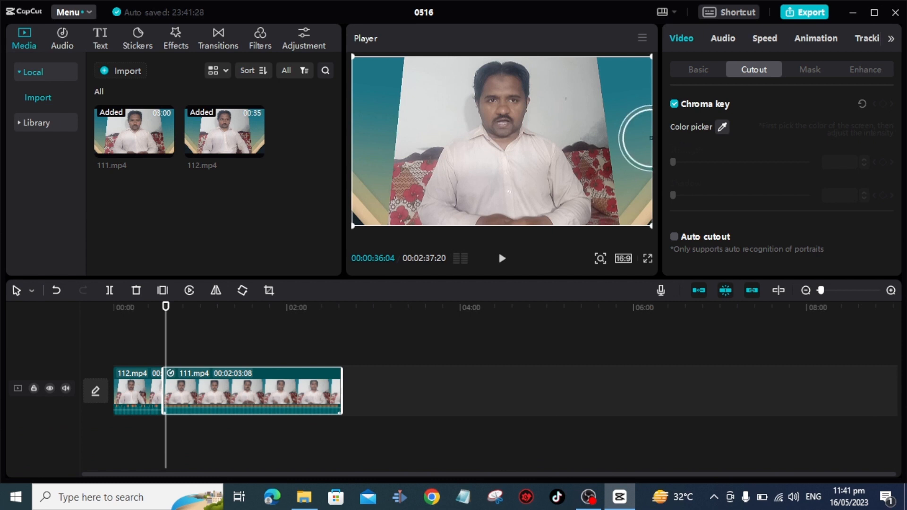
pyautogui.click(628, 108)
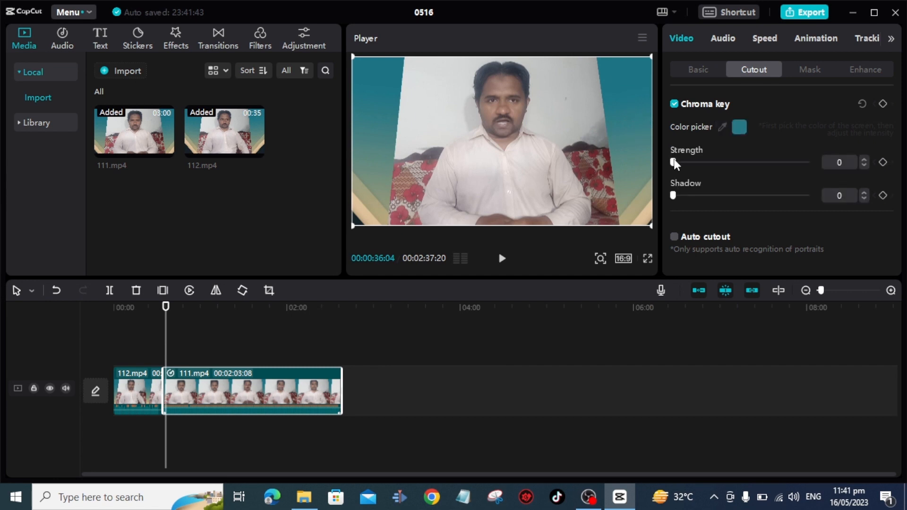
# Pick the light wall beside the man's head as the new key colour and set the chroma key shadow to 29
pyautogui.moveTo(675, 163)
pyautogui.mouseDown()
pyautogui.moveTo(706, 163)
pyautogui.moveTo(671, 168)
pyautogui.mouseUp()
pyautogui.click(722, 126)
pyautogui.click(562, 82)
pyautogui.moveTo(673, 164); pyautogui.dragTo(712, 193)
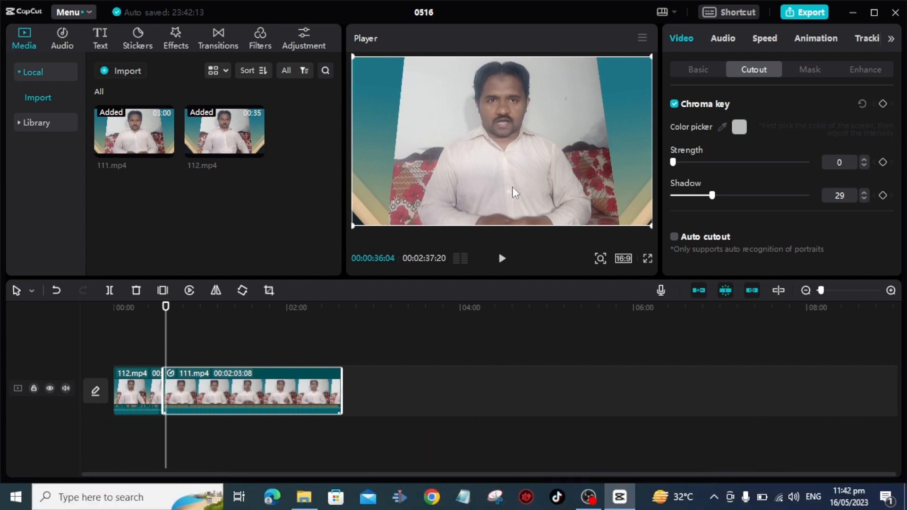
# Import 3.mp4 from the Canva folder in Videos and place it on a new track above the start of 111.mp4
pyautogui.click(126, 68)
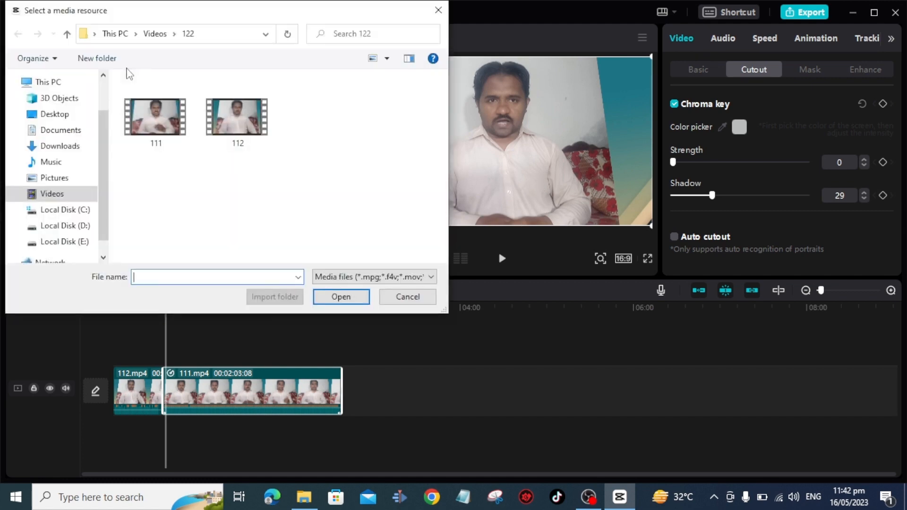
pyautogui.click(45, 194)
pyautogui.scroll(-1, 319, 244)
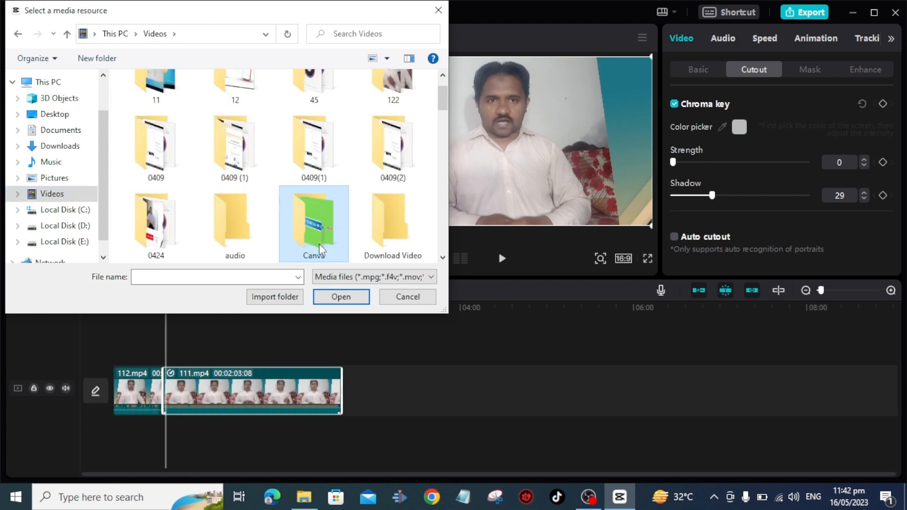
pyautogui.doubleClick(319, 244)
pyautogui.click(316, 125)
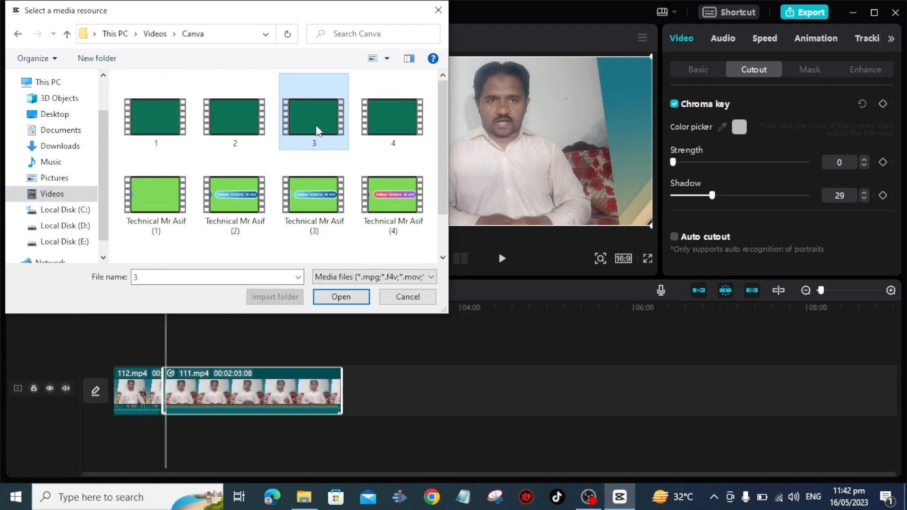
pyautogui.click(340, 297)
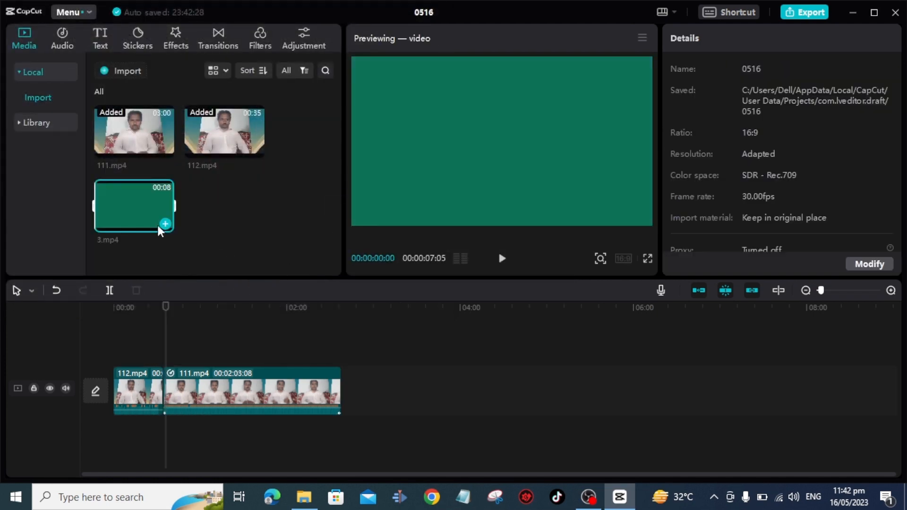
pyautogui.moveTo(155, 208); pyautogui.dragTo(168, 344)
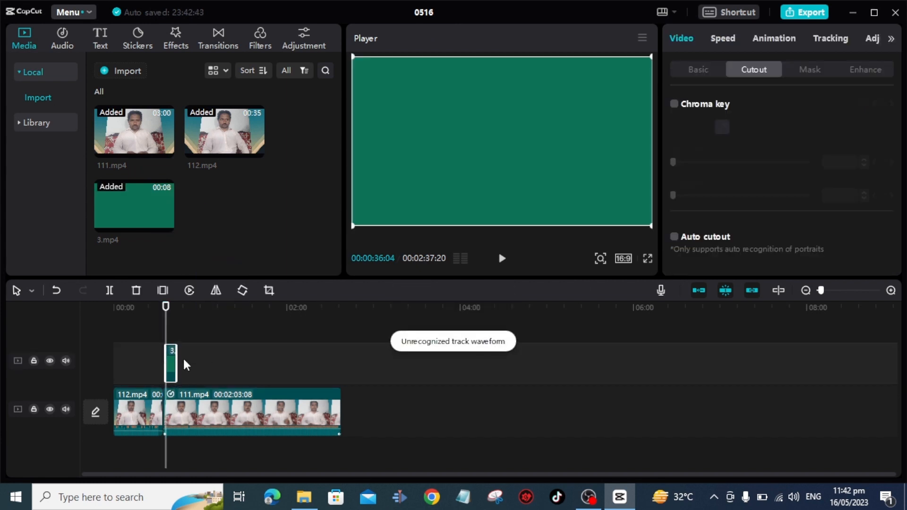
# At 00:00:40:15, enable chroma key on the 3.mp4 clip, pick its green background and set the strength to 14
pyautogui.moveTo(166, 315); pyautogui.dragTo(172, 316)
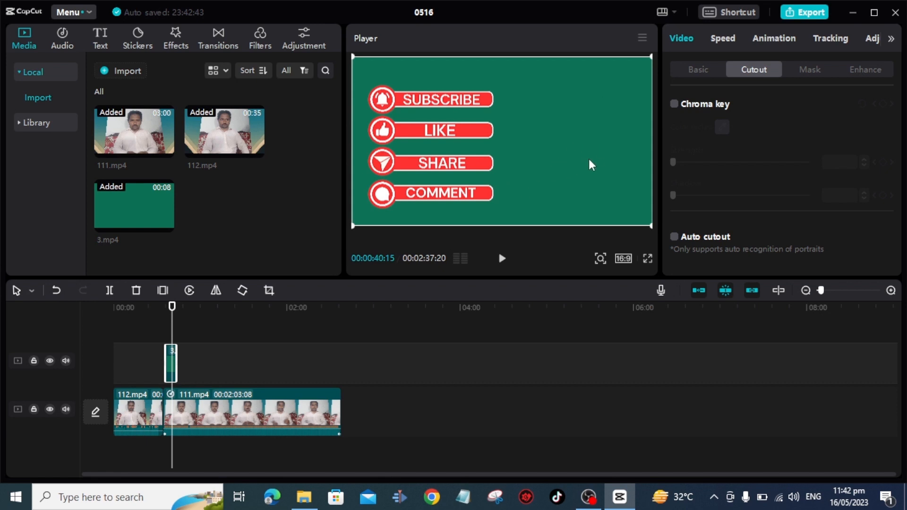
pyautogui.click(674, 105)
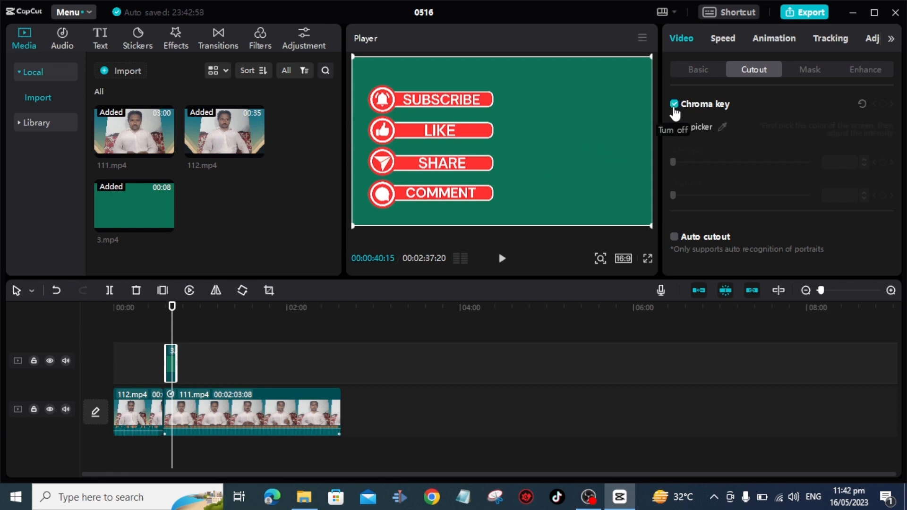
pyautogui.click(721, 127)
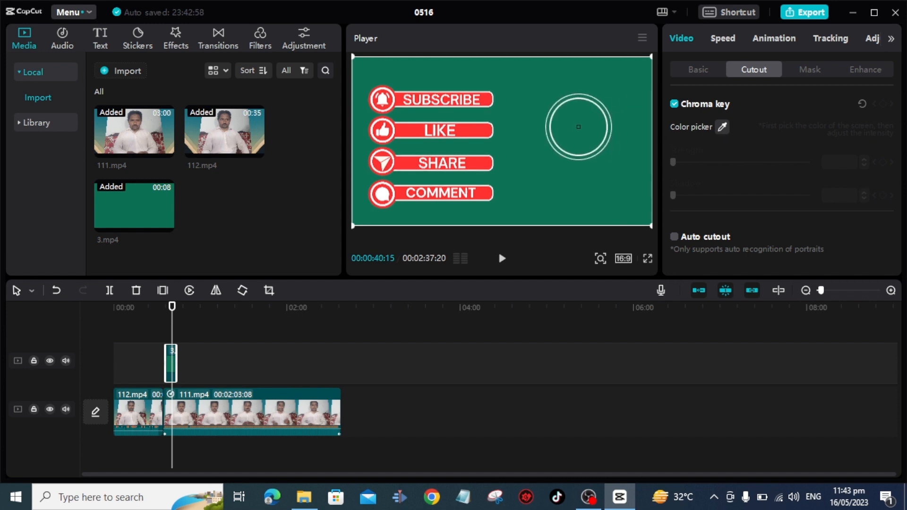
pyautogui.click(578, 127)
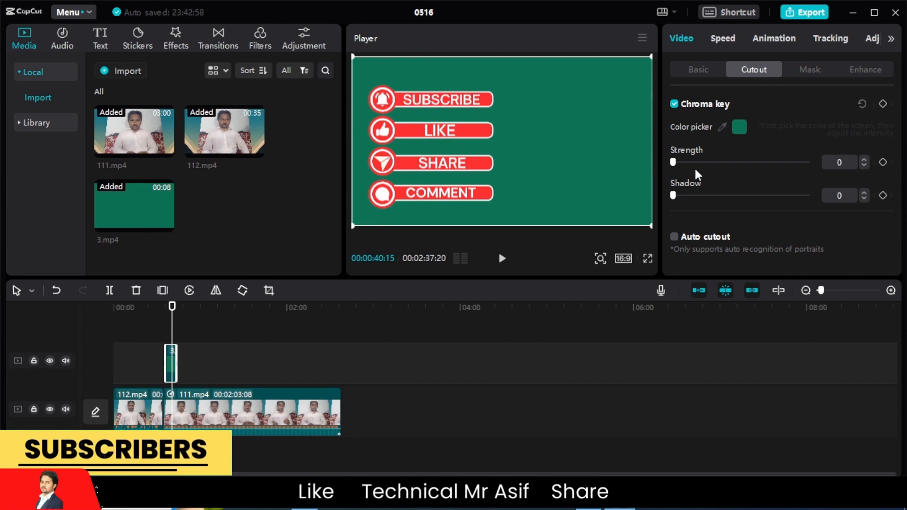
pyautogui.moveTo(675, 163); pyautogui.dragTo(694, 160)
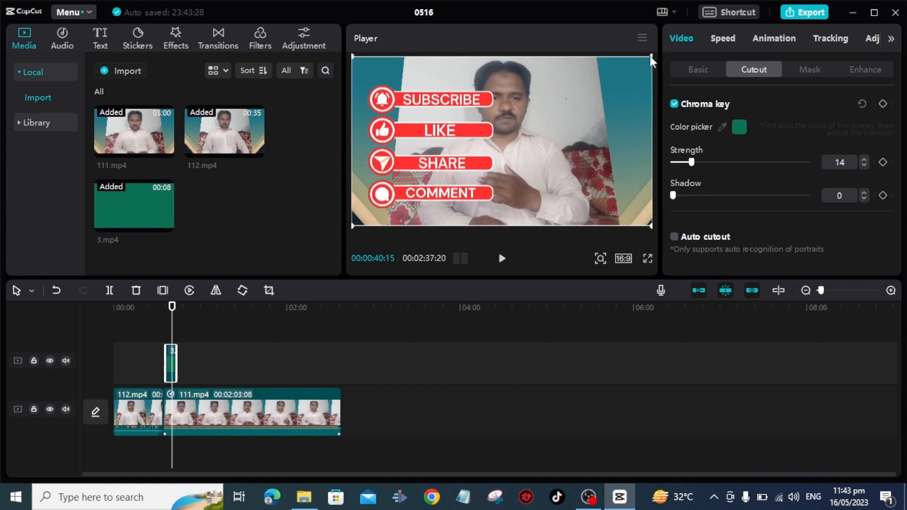
# Scale down the 3.mp4 overlay and move its Subscribe, Like, Share and Comment buttons to the lower-left corner of the video frame
pyautogui.moveTo(651, 57); pyautogui.dragTo(531, 119)
pyautogui.click(528, 121)
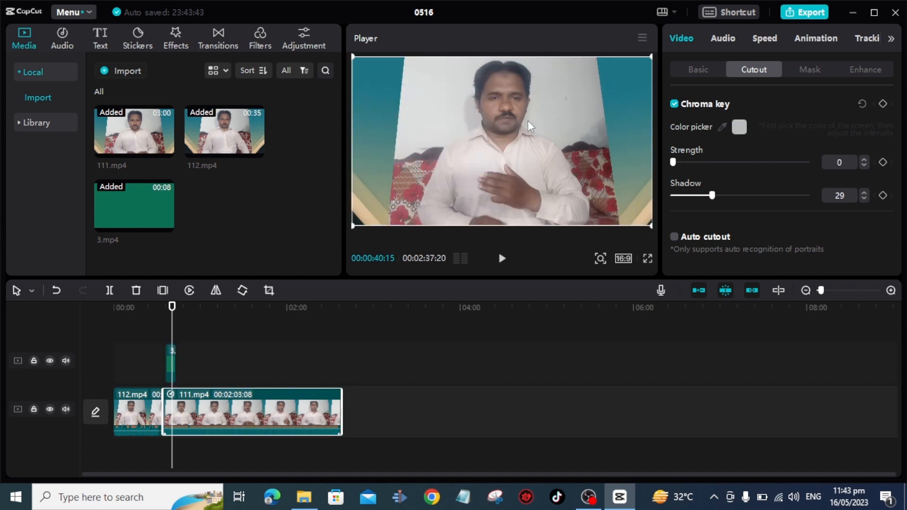
pyautogui.click(488, 168)
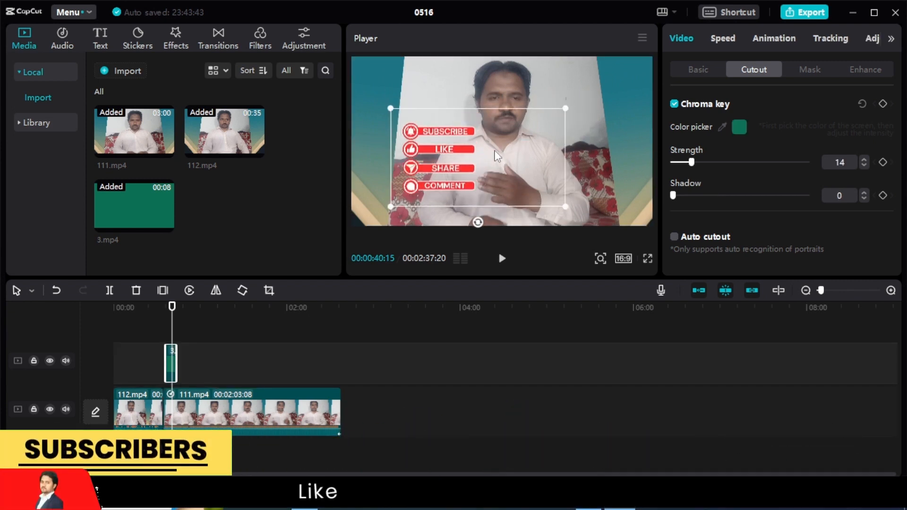
pyautogui.moveTo(497, 156); pyautogui.dragTo(451, 174)
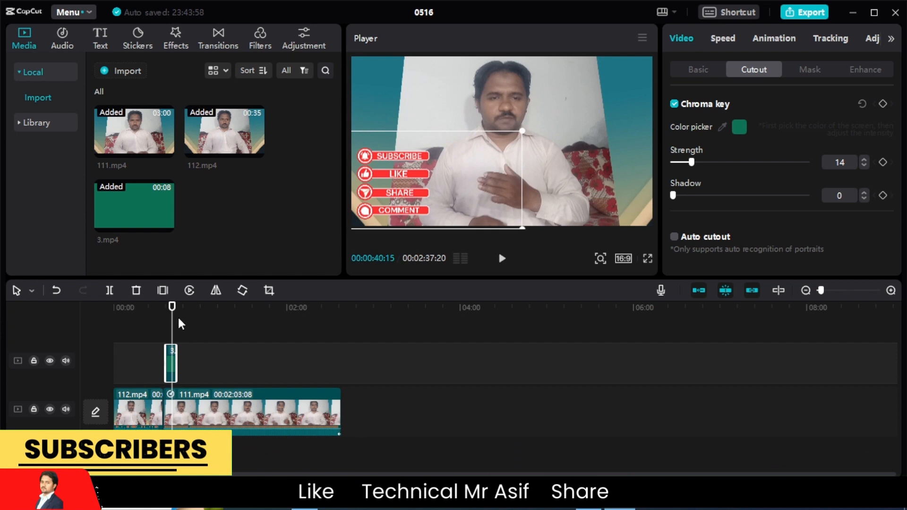
# Play the video from about 00:00:30:25 to check how the keyed overlay appears over 111.mp4
pyautogui.click(158, 314)
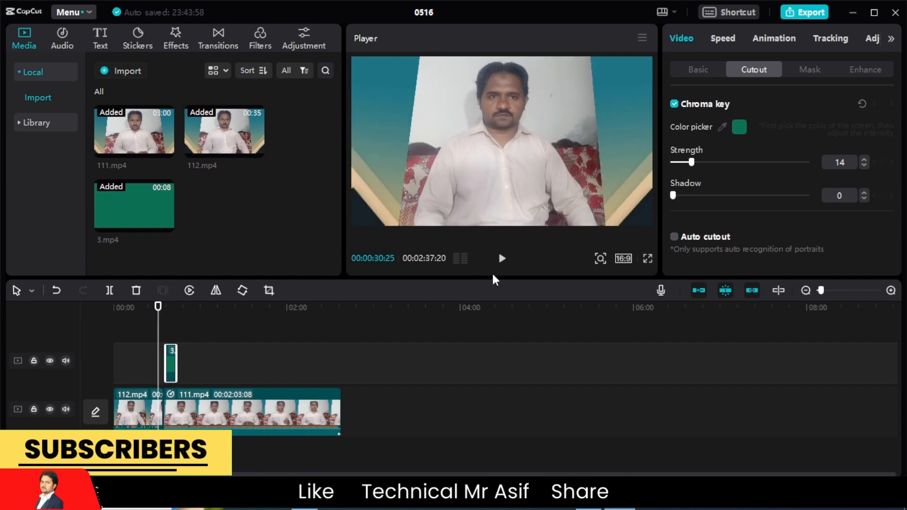
pyautogui.click(502, 261)
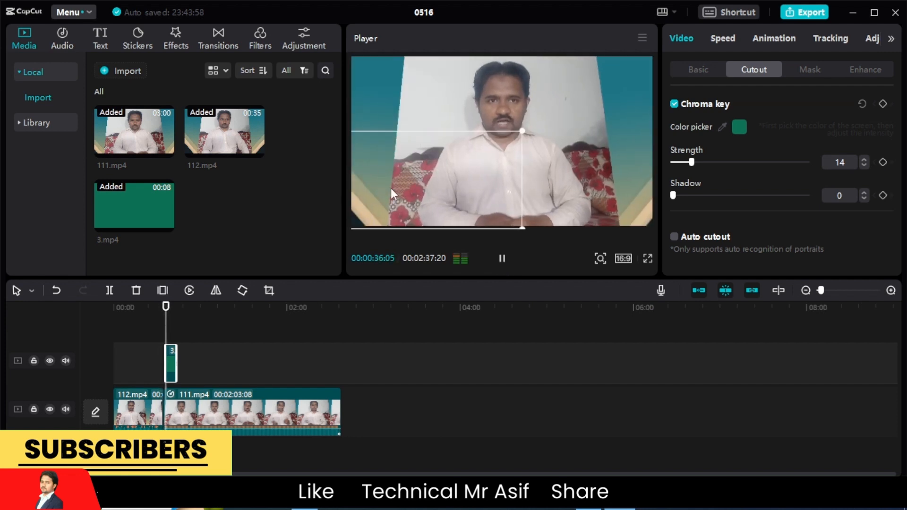
pyautogui.click(502, 259)
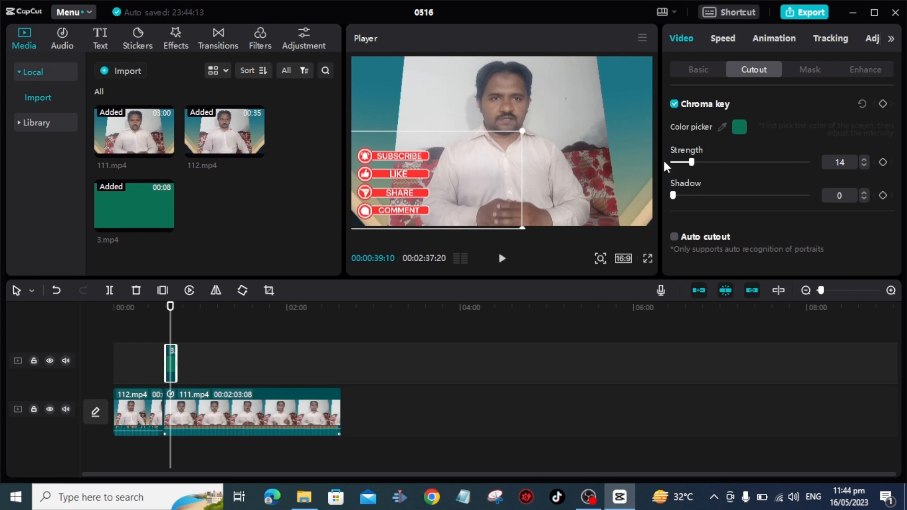
# Try the Slide Left exit animation on the 3.mp4 overlay and apply the Slide Right exit animation
pyautogui.click(782, 38)
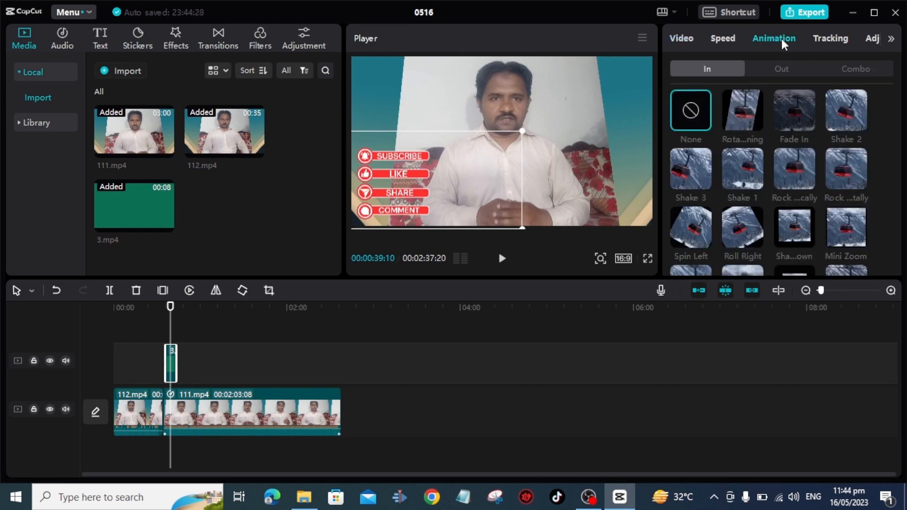
pyautogui.click(781, 69)
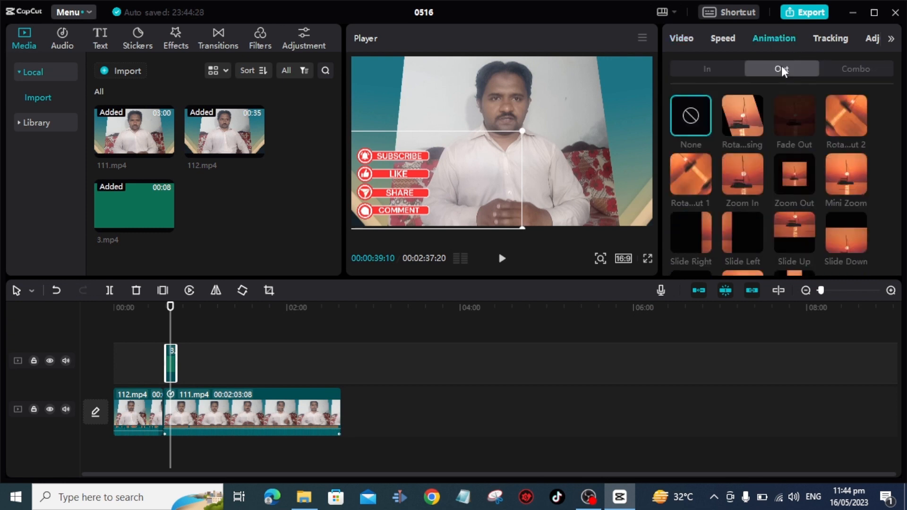
pyautogui.click(742, 220)
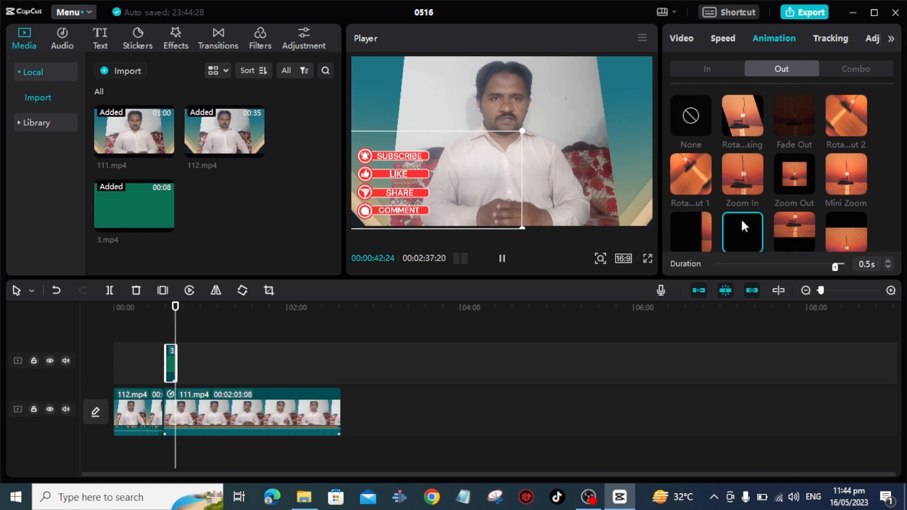
pyautogui.click(706, 232)
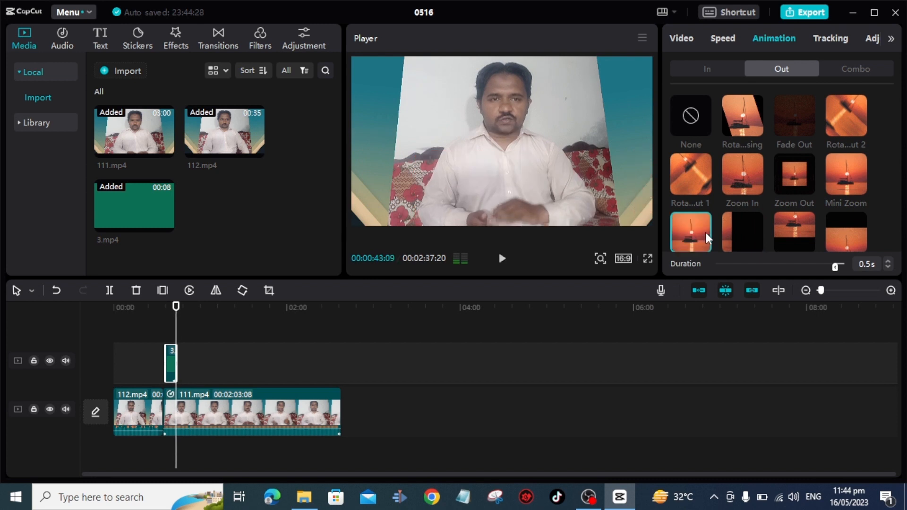
# Split the 111.mp4 clip at 00:02:22:05 and delete the piece after the cut
pyautogui.click(299, 342)
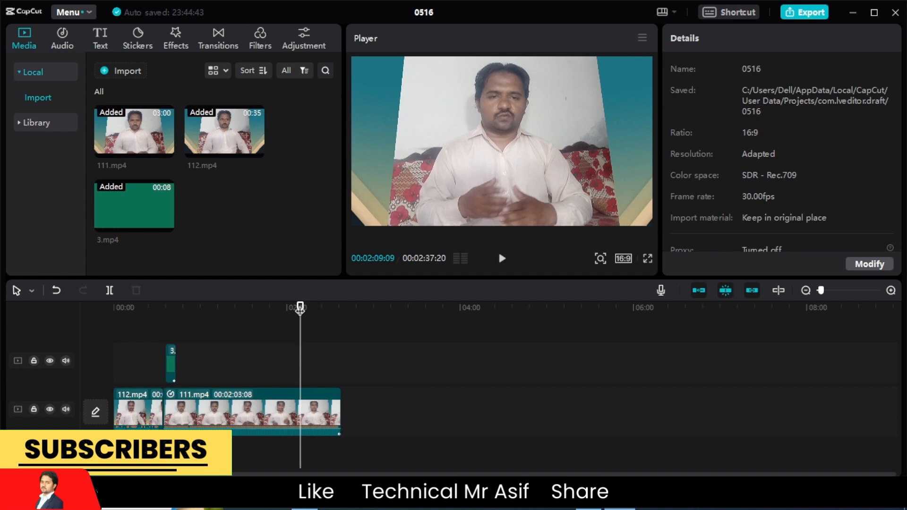
pyautogui.moveTo(300, 307); pyautogui.dragTo(320, 309)
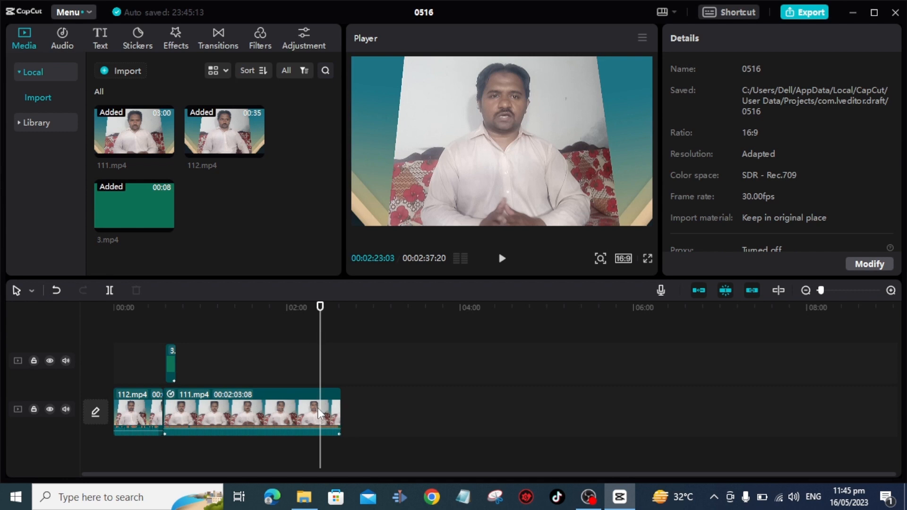
pyautogui.click(319, 309)
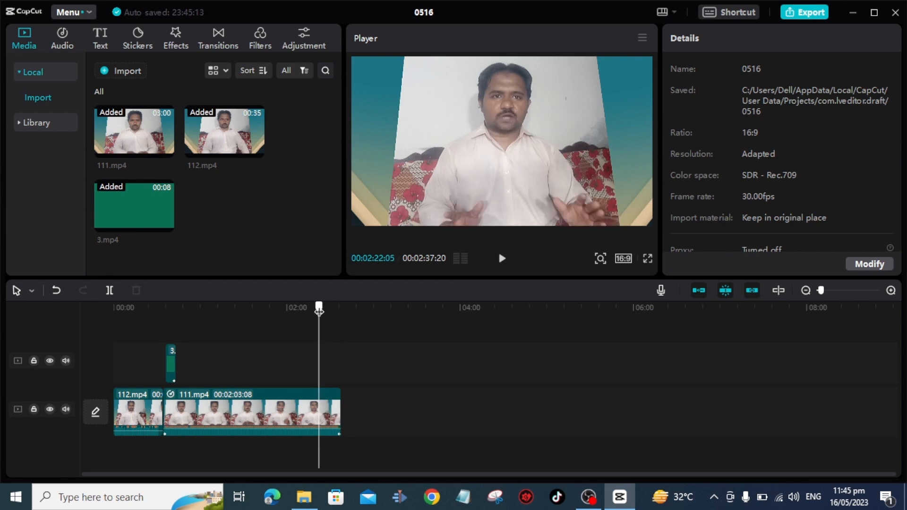
pyautogui.click(107, 291)
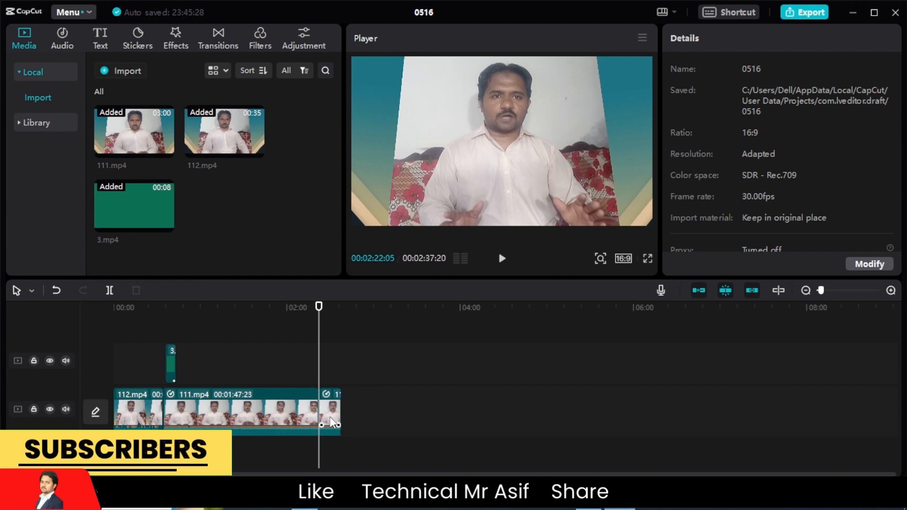
pyautogui.click(331, 421)
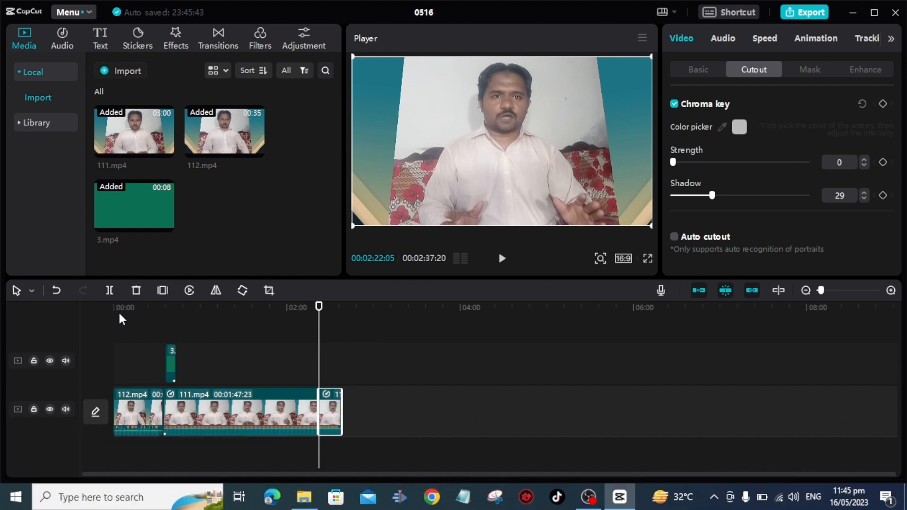
pyautogui.click(136, 291)
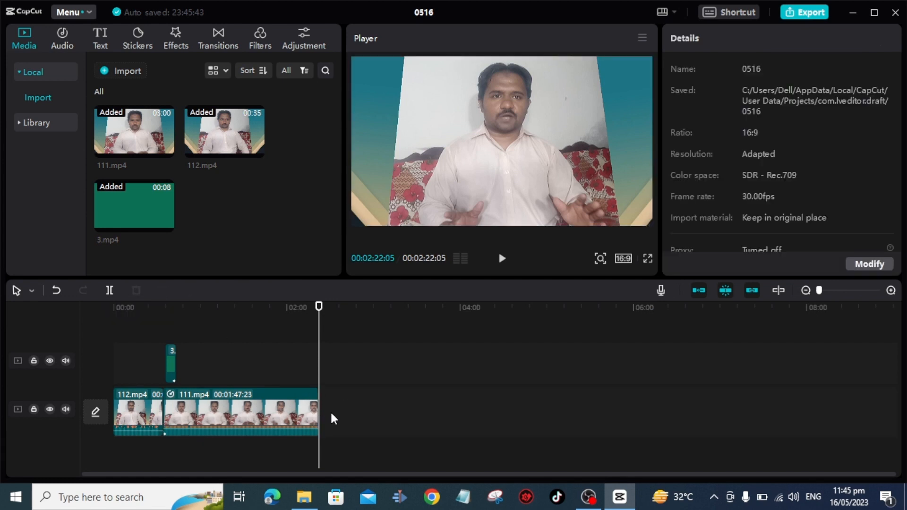
# Undo and redo the deletion of the end piece, and undo both the deletion and the split at 00:02:22:05
pyautogui.click(56, 291)
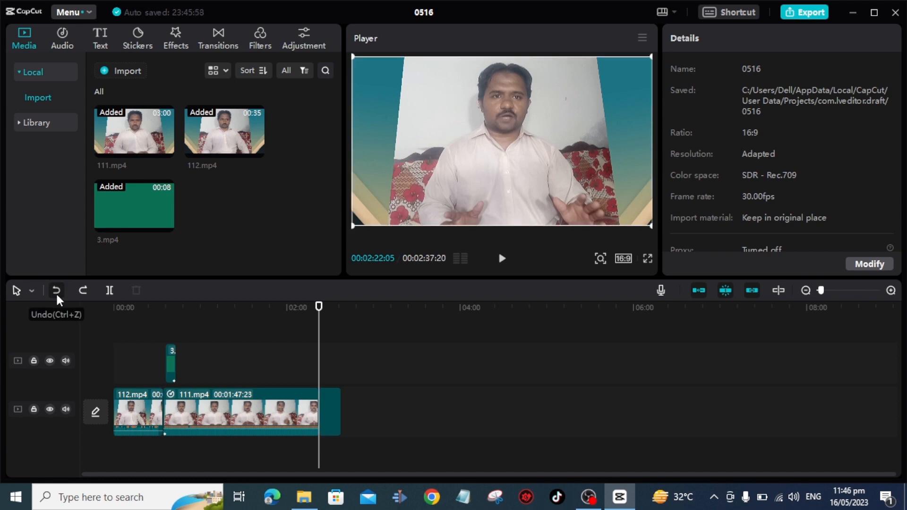
pyautogui.click(90, 296)
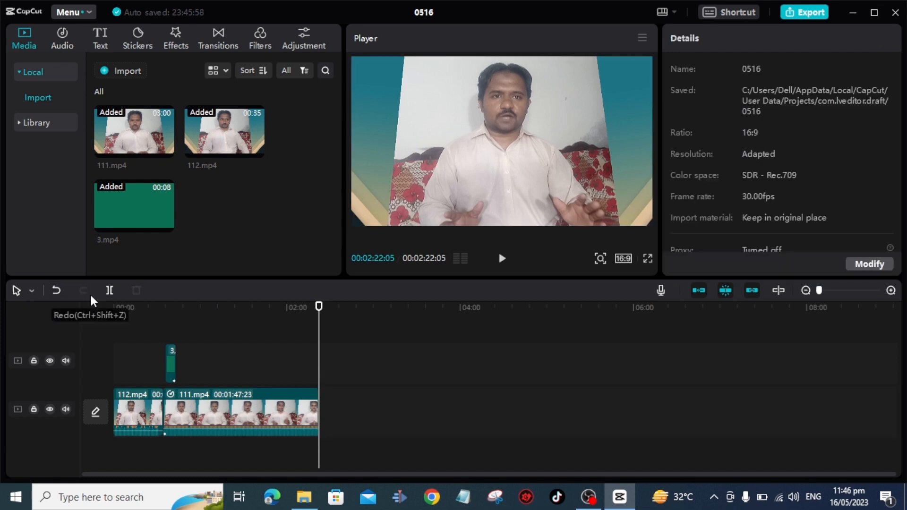
pyautogui.click(56, 290)
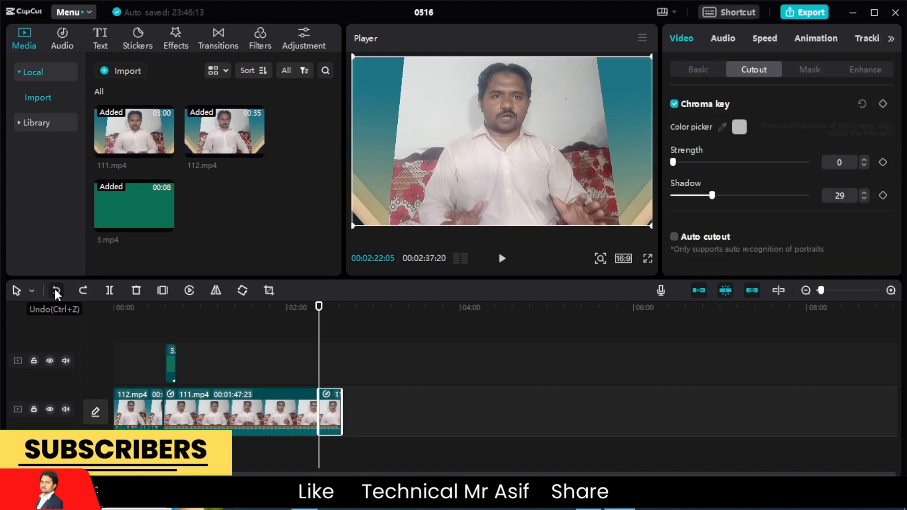
pyautogui.click(55, 289)
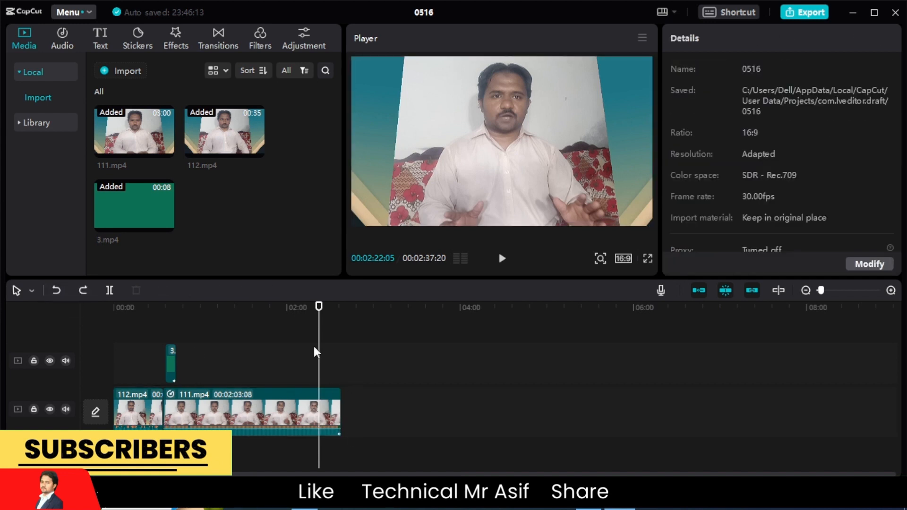
# Split the 111.mp4 clip at 00:01:44:00 and 00:01:51:24 and delete the short segment between the two cuts
pyautogui.moveTo(319, 322); pyautogui.dragTo(264, 323)
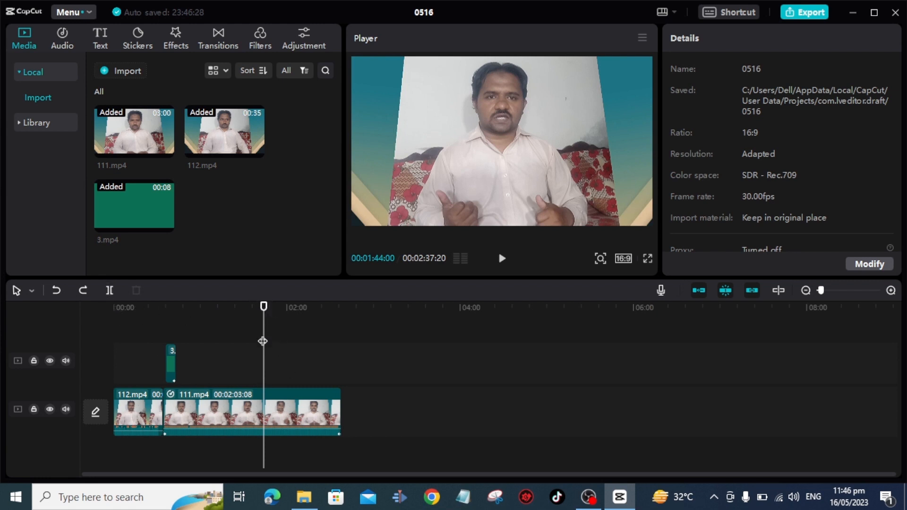
pyautogui.click(109, 290)
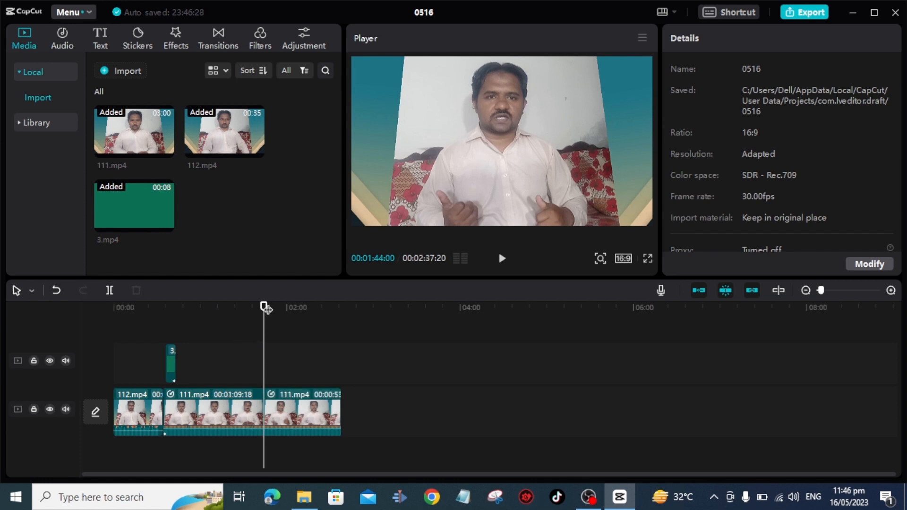
pyautogui.moveTo(264, 307); pyautogui.dragTo(275, 308)
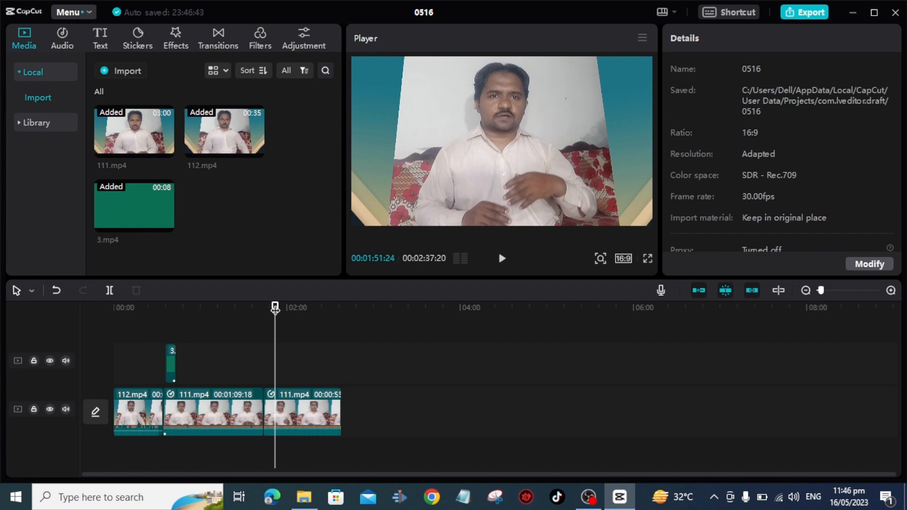
pyautogui.click(110, 290)
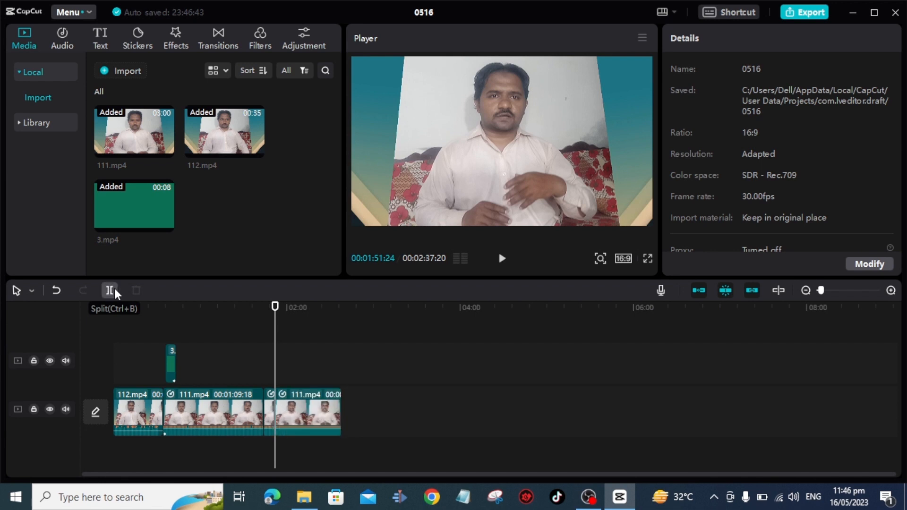
pyautogui.click(271, 409)
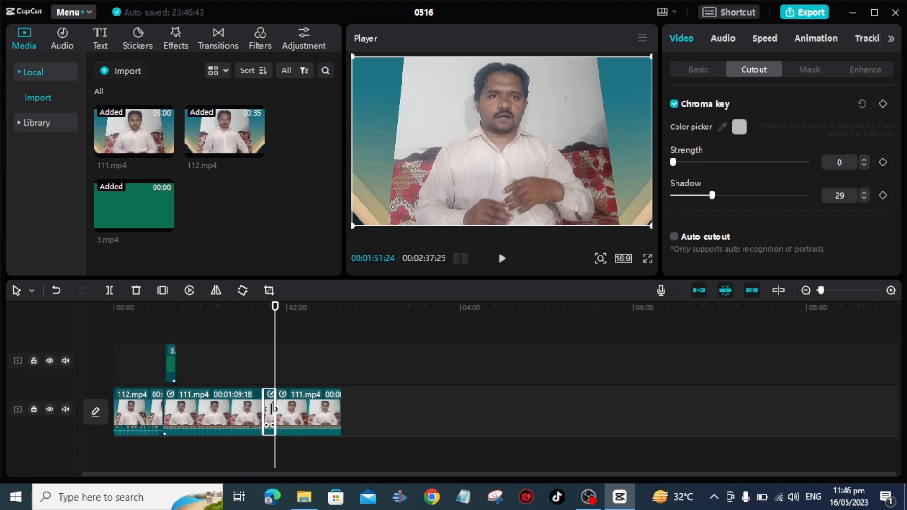
pyautogui.click(137, 293)
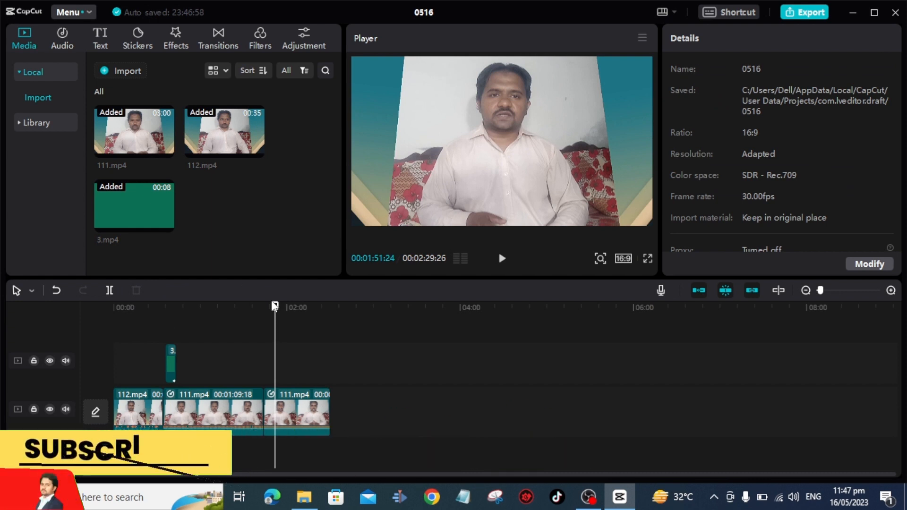
# Add the Then and Now transition at the cut between the two 111.mp4 segments at 00:01:44:00
pyautogui.moveTo(273, 306)
pyautogui.mouseDown()
pyautogui.moveTo(255, 307)
pyautogui.moveTo(264, 308)
pyautogui.mouseUp()
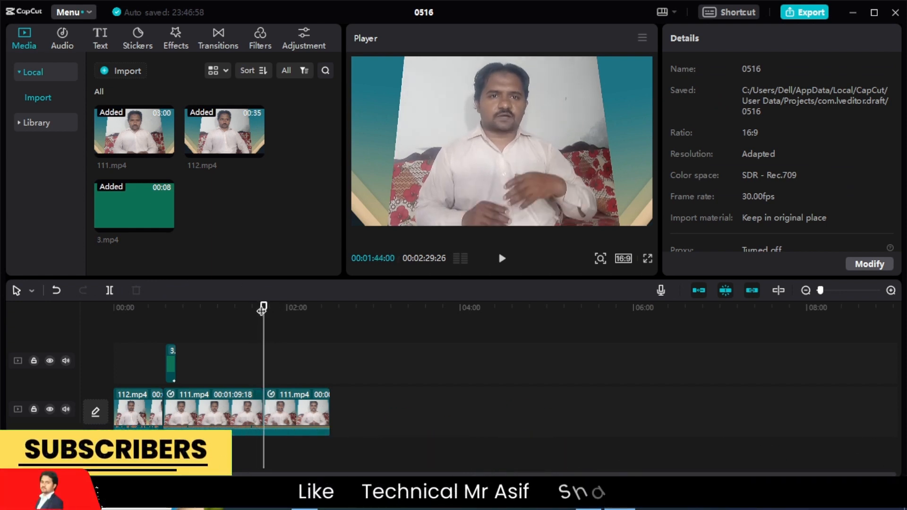
pyautogui.click(215, 39)
pyautogui.moveTo(249, 98)
pyautogui.mouseDown()
pyautogui.moveTo(265, 240)
pyautogui.moveTo(257, 377)
pyautogui.mouseUp()
pyautogui.moveTo(265, 424); pyautogui.dragTo(264, 424)
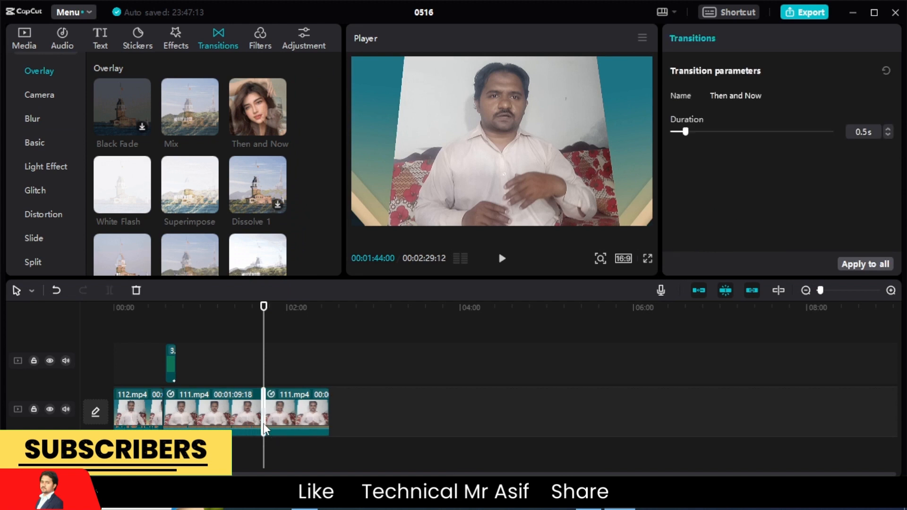
# Play the video from about 00:01:39:25 to check the transition between the two 111.mp4 segments
pyautogui.moveTo(262, 317); pyautogui.dragTo(257, 315)
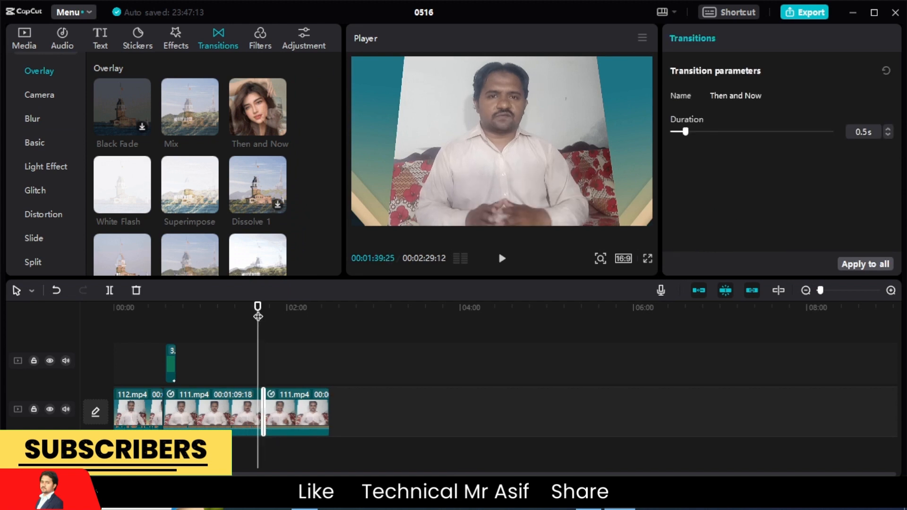
pyautogui.click(503, 260)
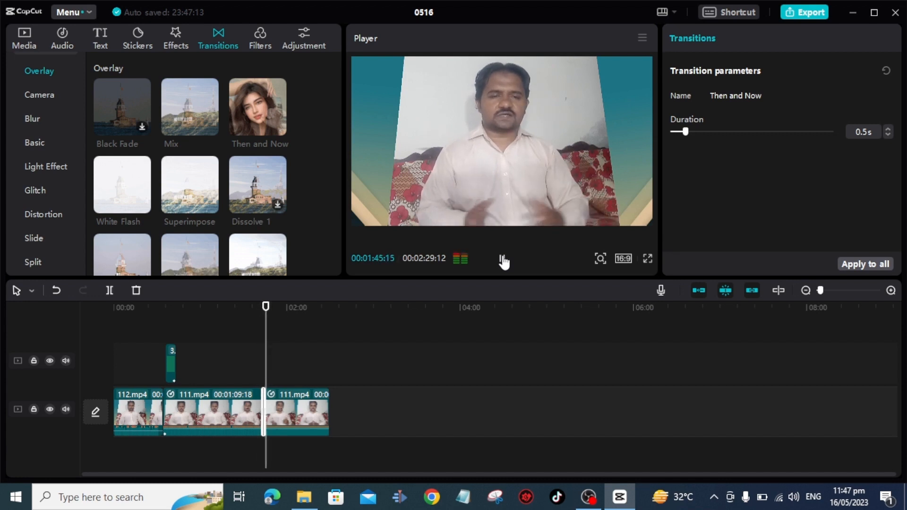
pyautogui.click(503, 260)
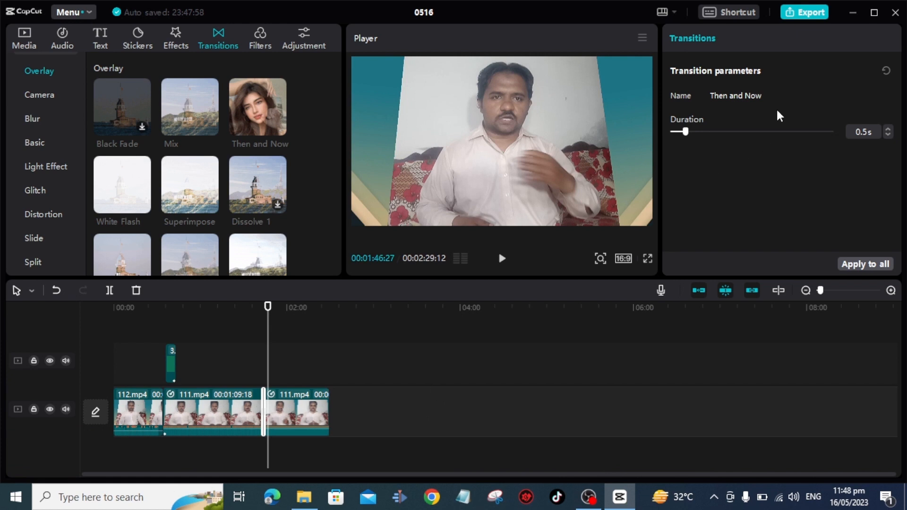
# Open the export settings for the project and change the title of the exported video to 11111
pyautogui.click(812, 12)
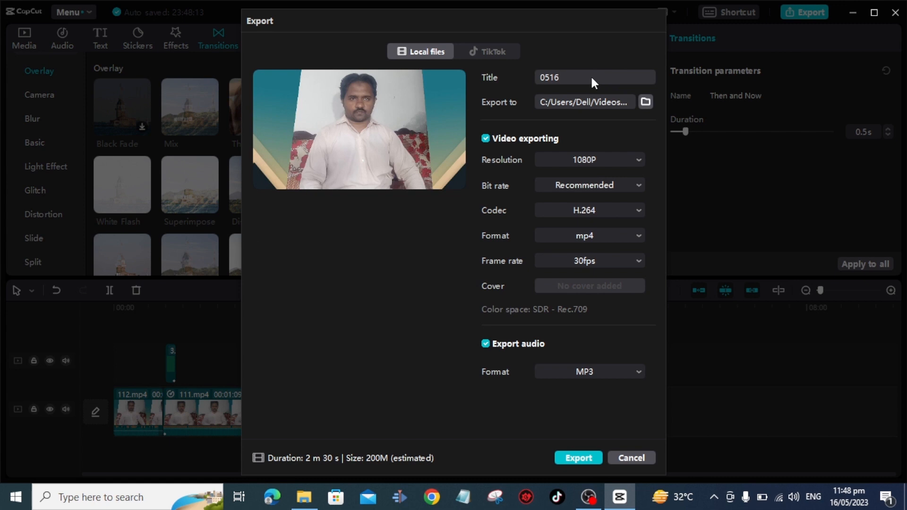
pyautogui.press('BackSpace')
pyautogui.press('BackSpace')
pyautogui.press('BackSpace')
pyautogui.press('BackSpace')
pyautogui.write('11111')
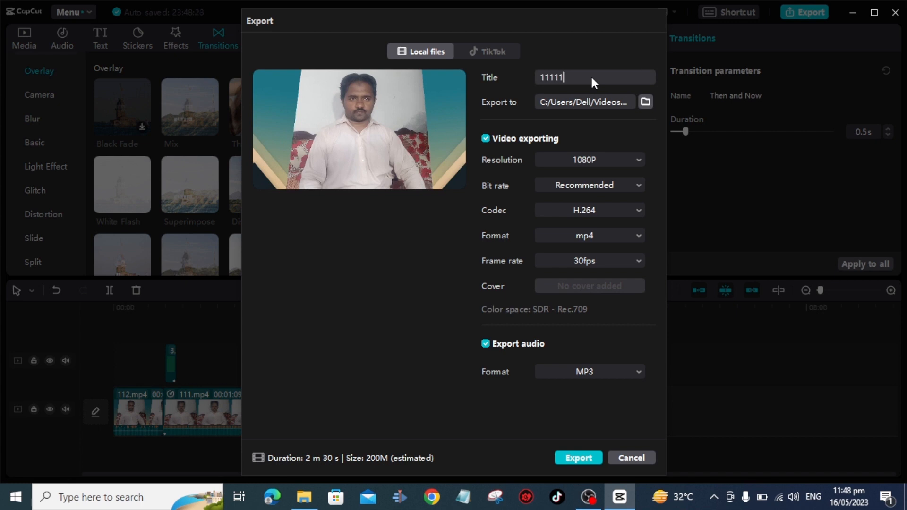
# Choose folder 7 inside Videos > 45 as the export location
pyautogui.click(645, 102)
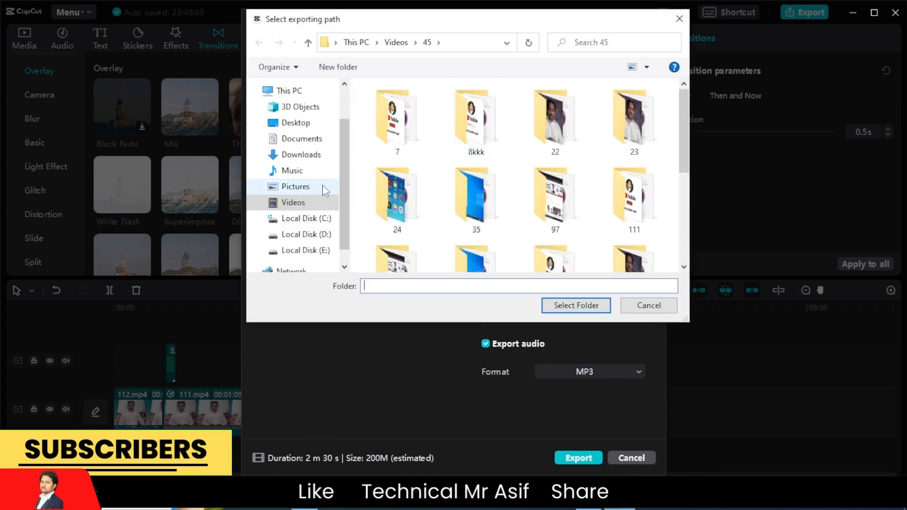
pyautogui.doubleClick(407, 136)
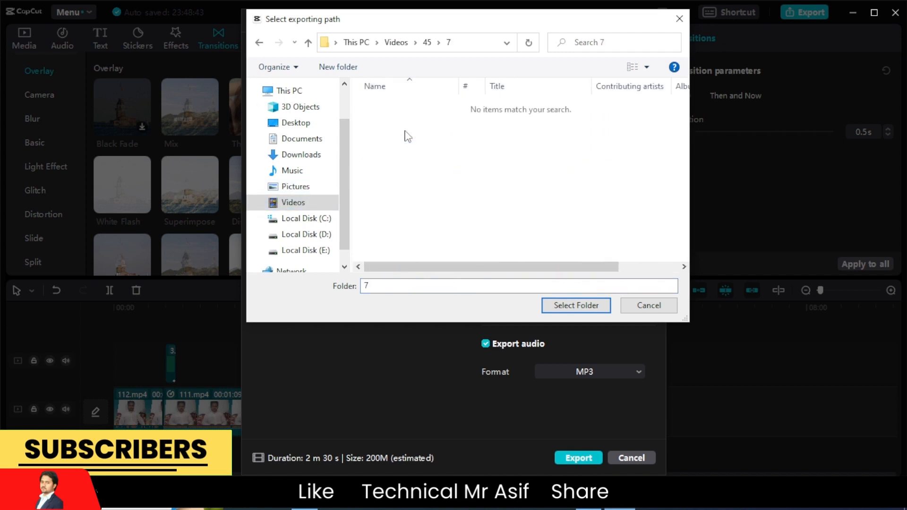
pyautogui.click(569, 307)
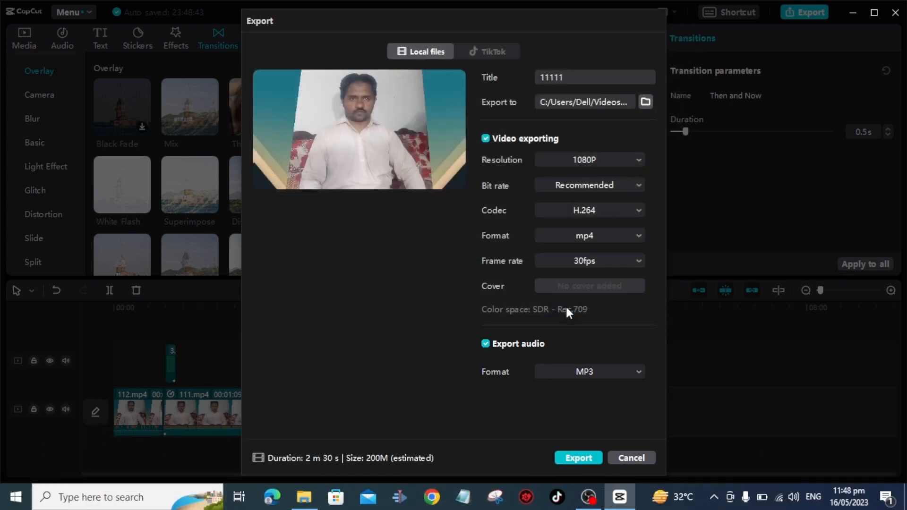
# Choose 1080P as the export resolution and H.264 as the codec
pyautogui.click(636, 161)
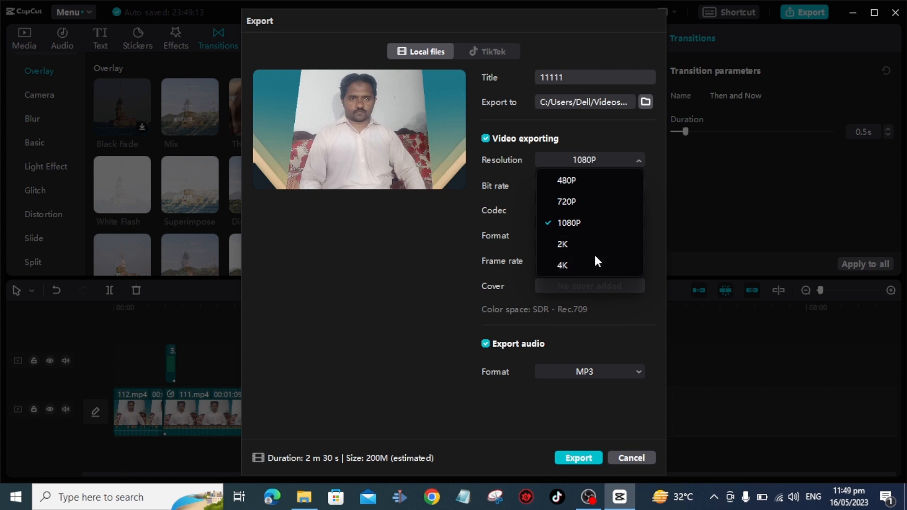
pyautogui.click(596, 228)
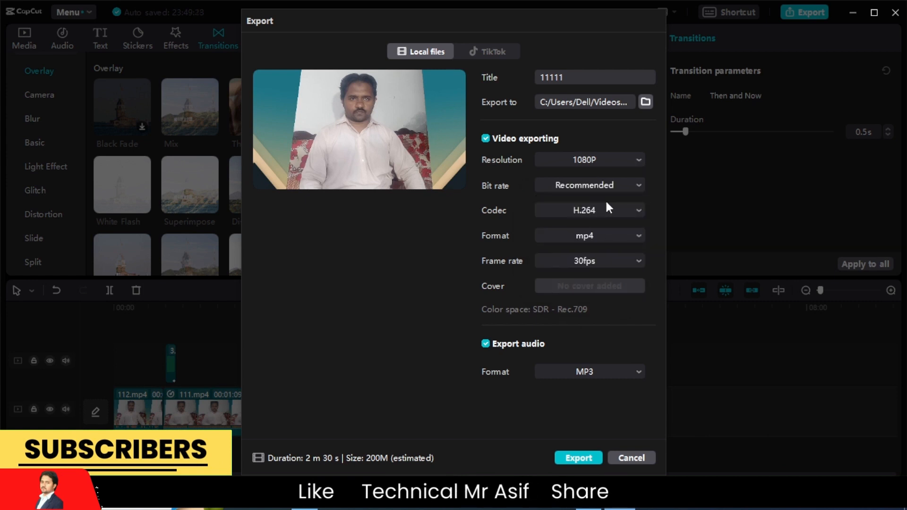
pyautogui.click(612, 211)
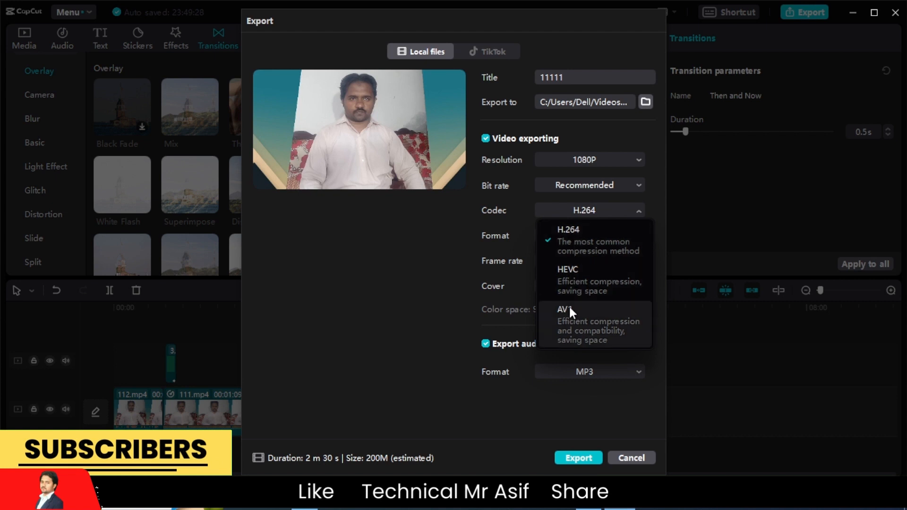
pyautogui.click(550, 245)
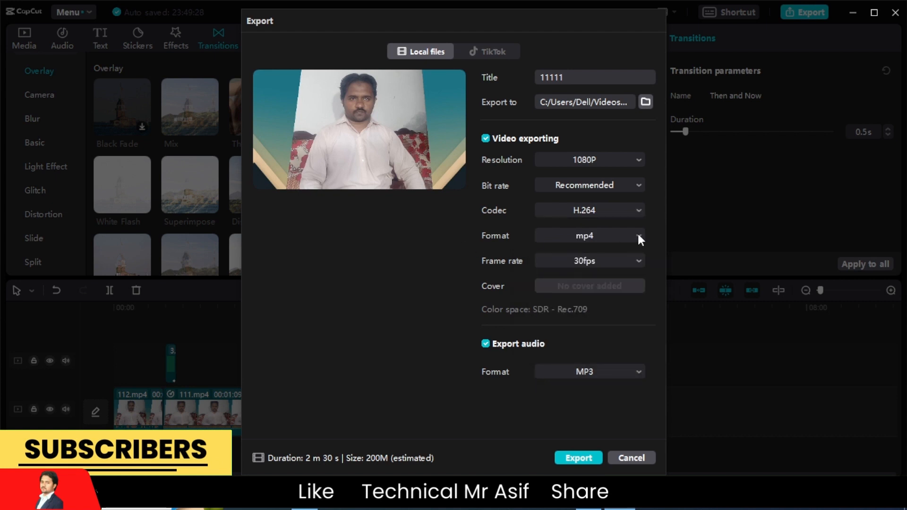